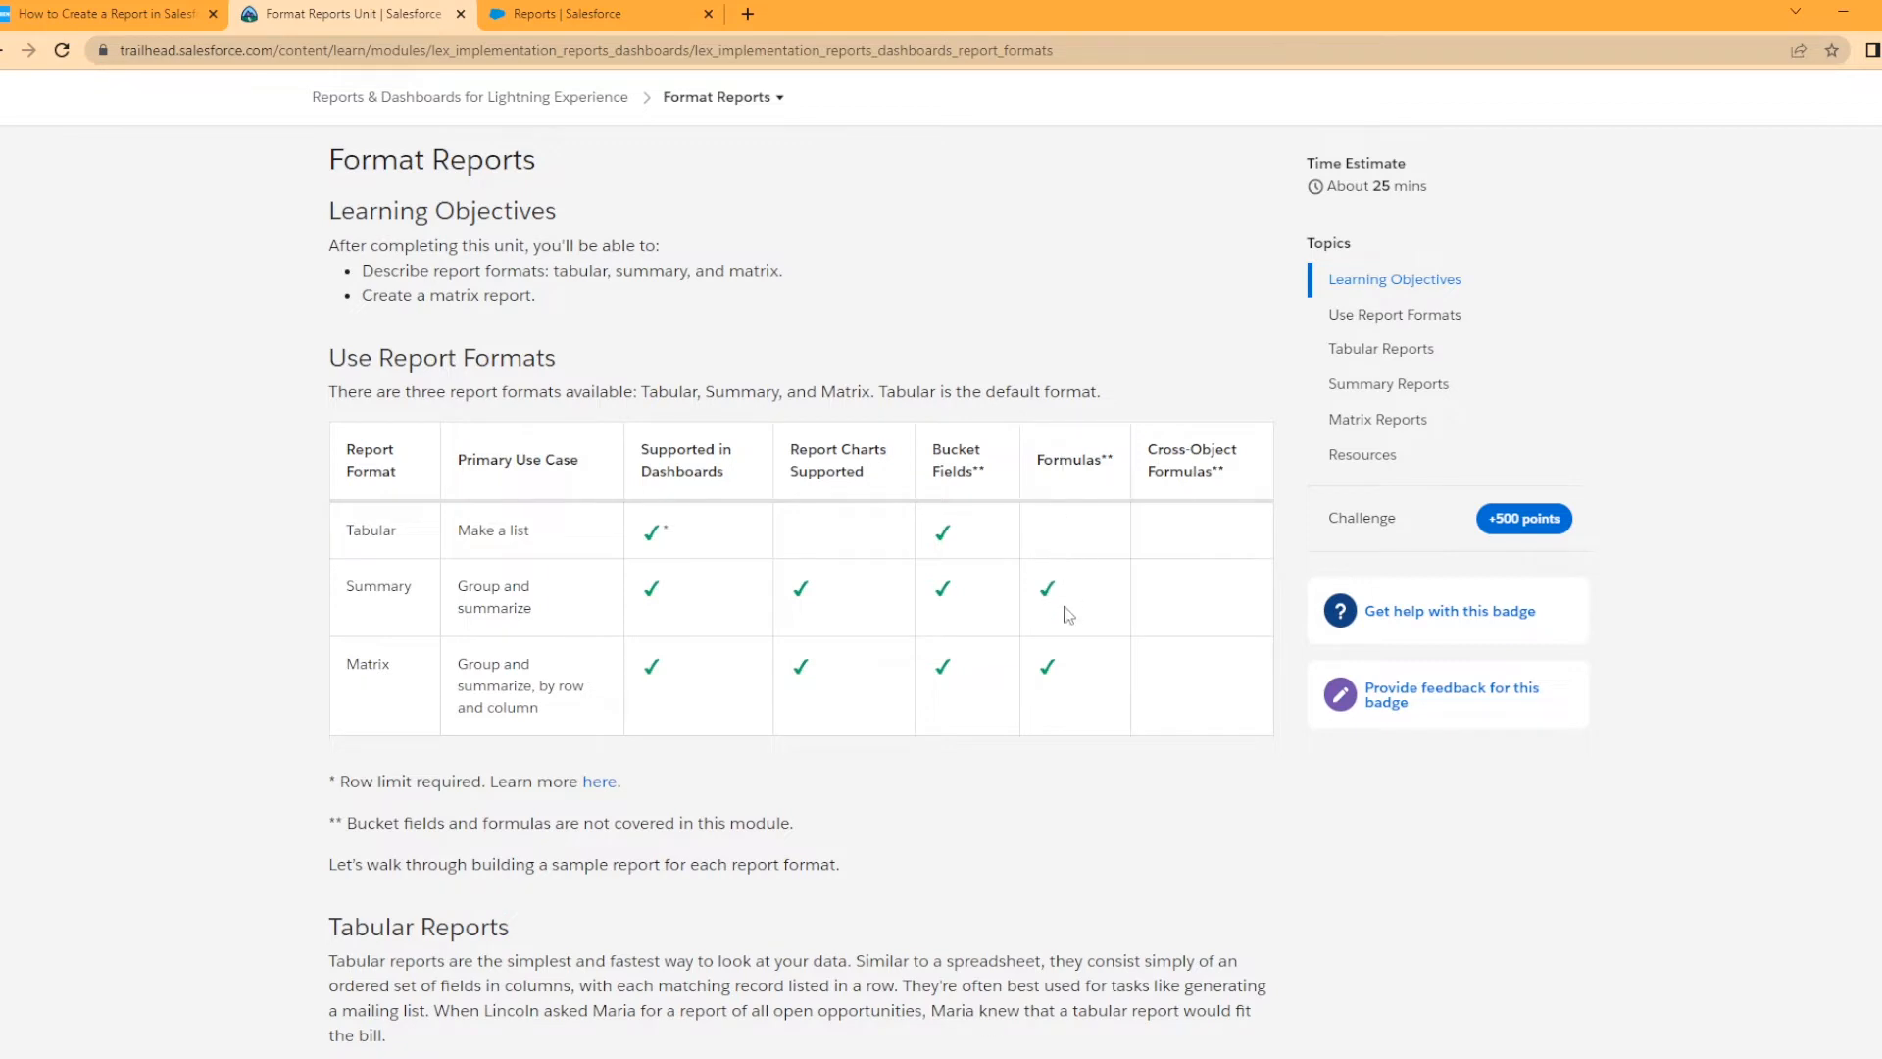
Switch to the Salesforce Reports page and look through the lists of all folders and all reports
click(588, 13)
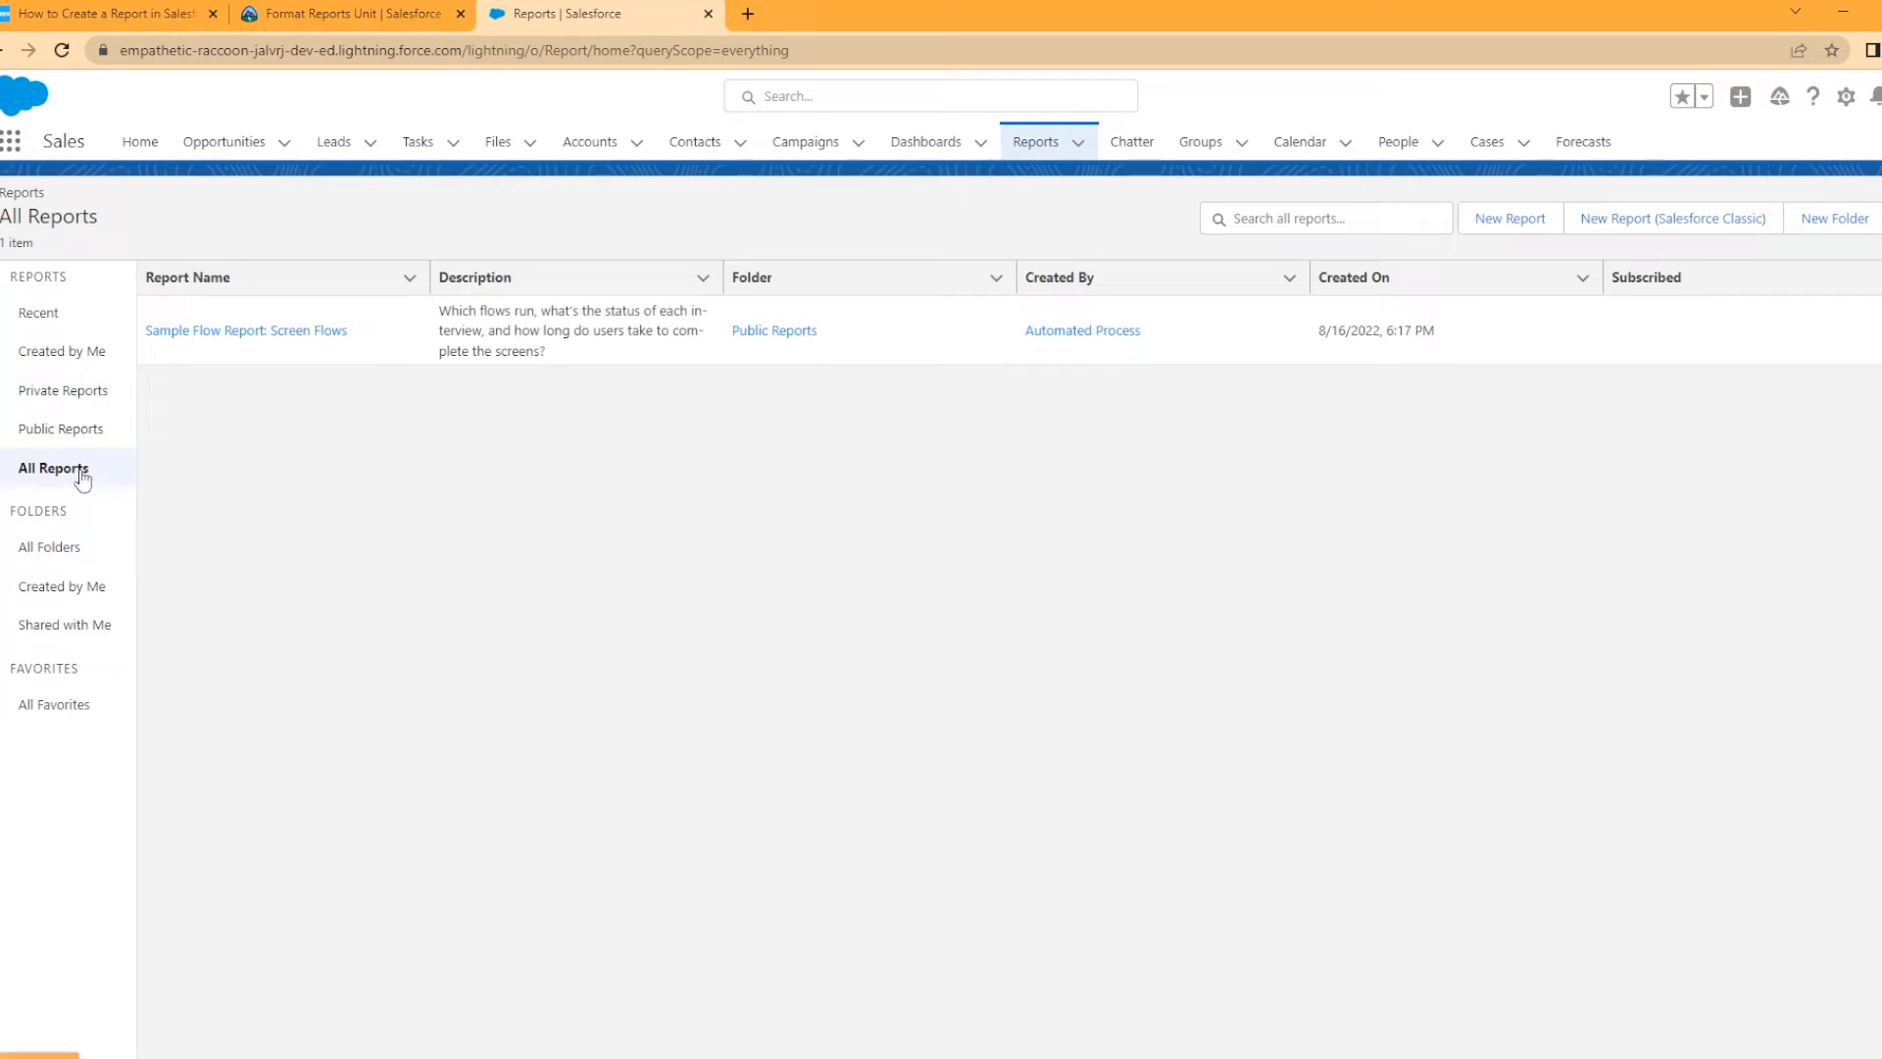
click(66, 547)
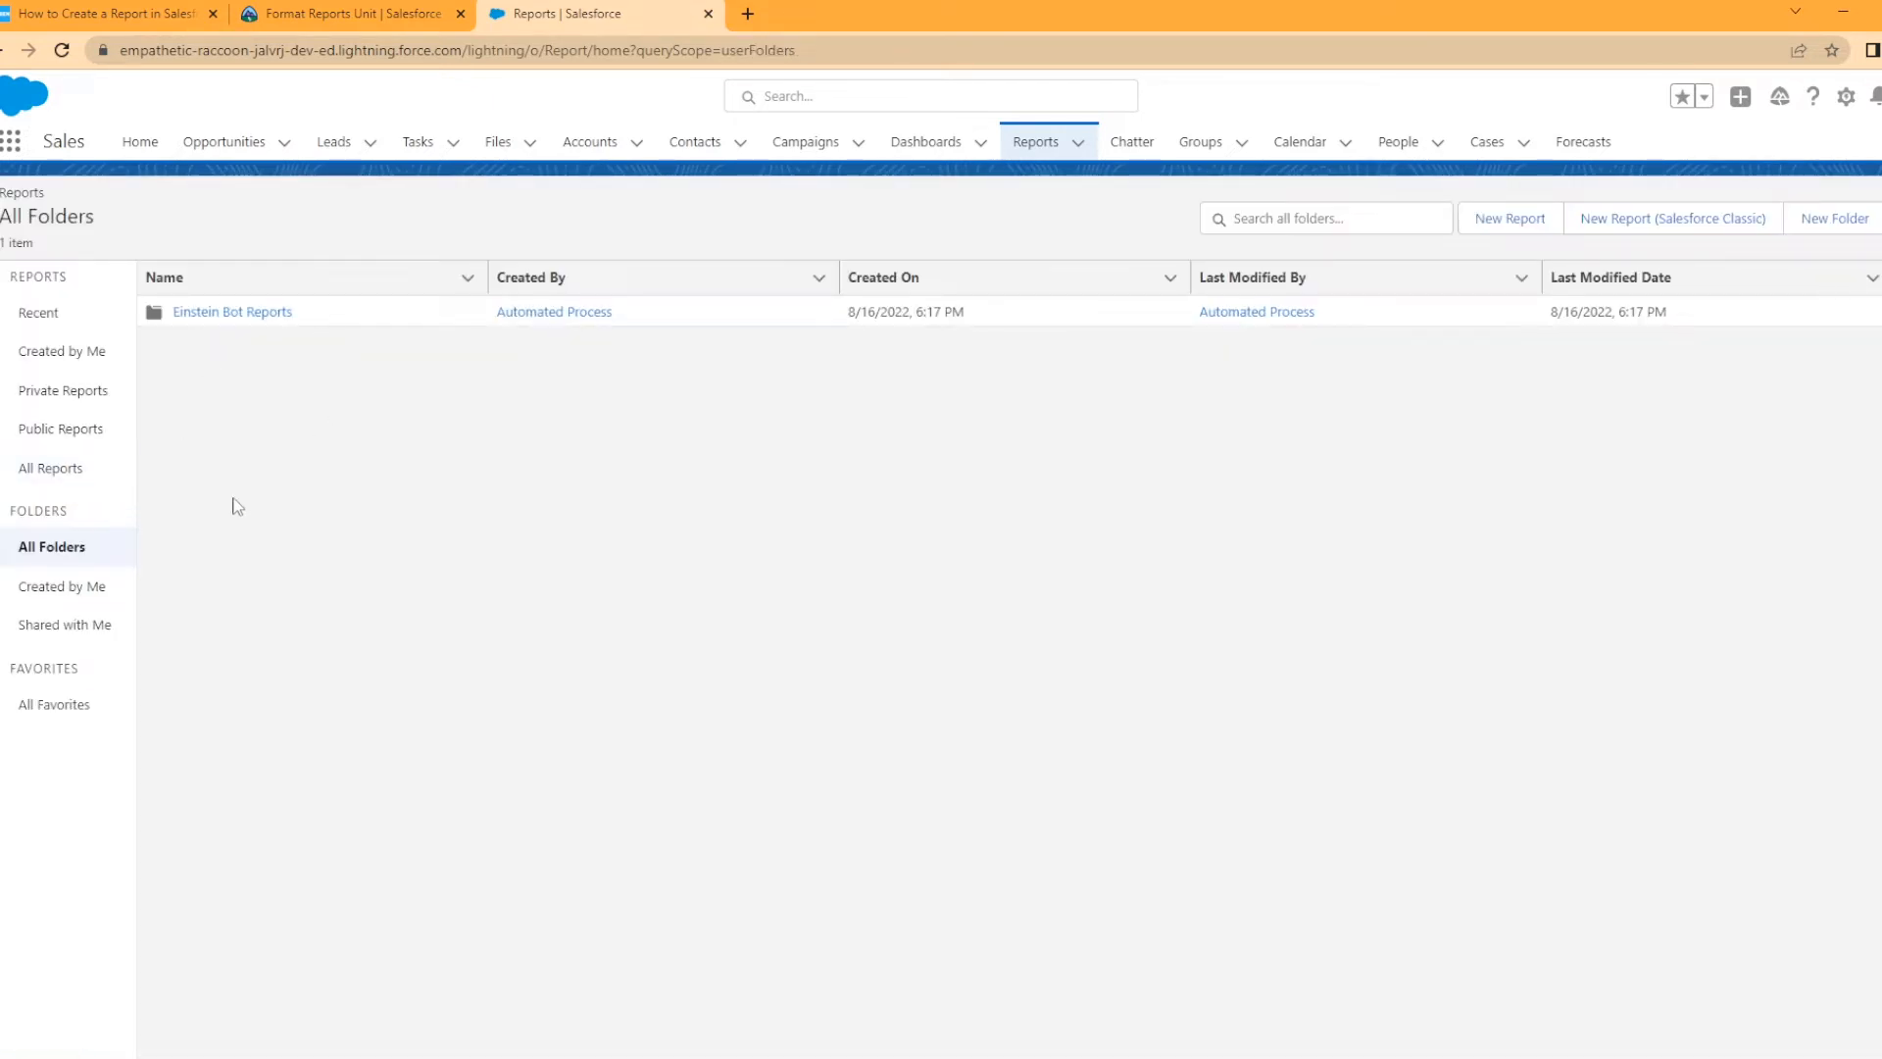
click(39, 467)
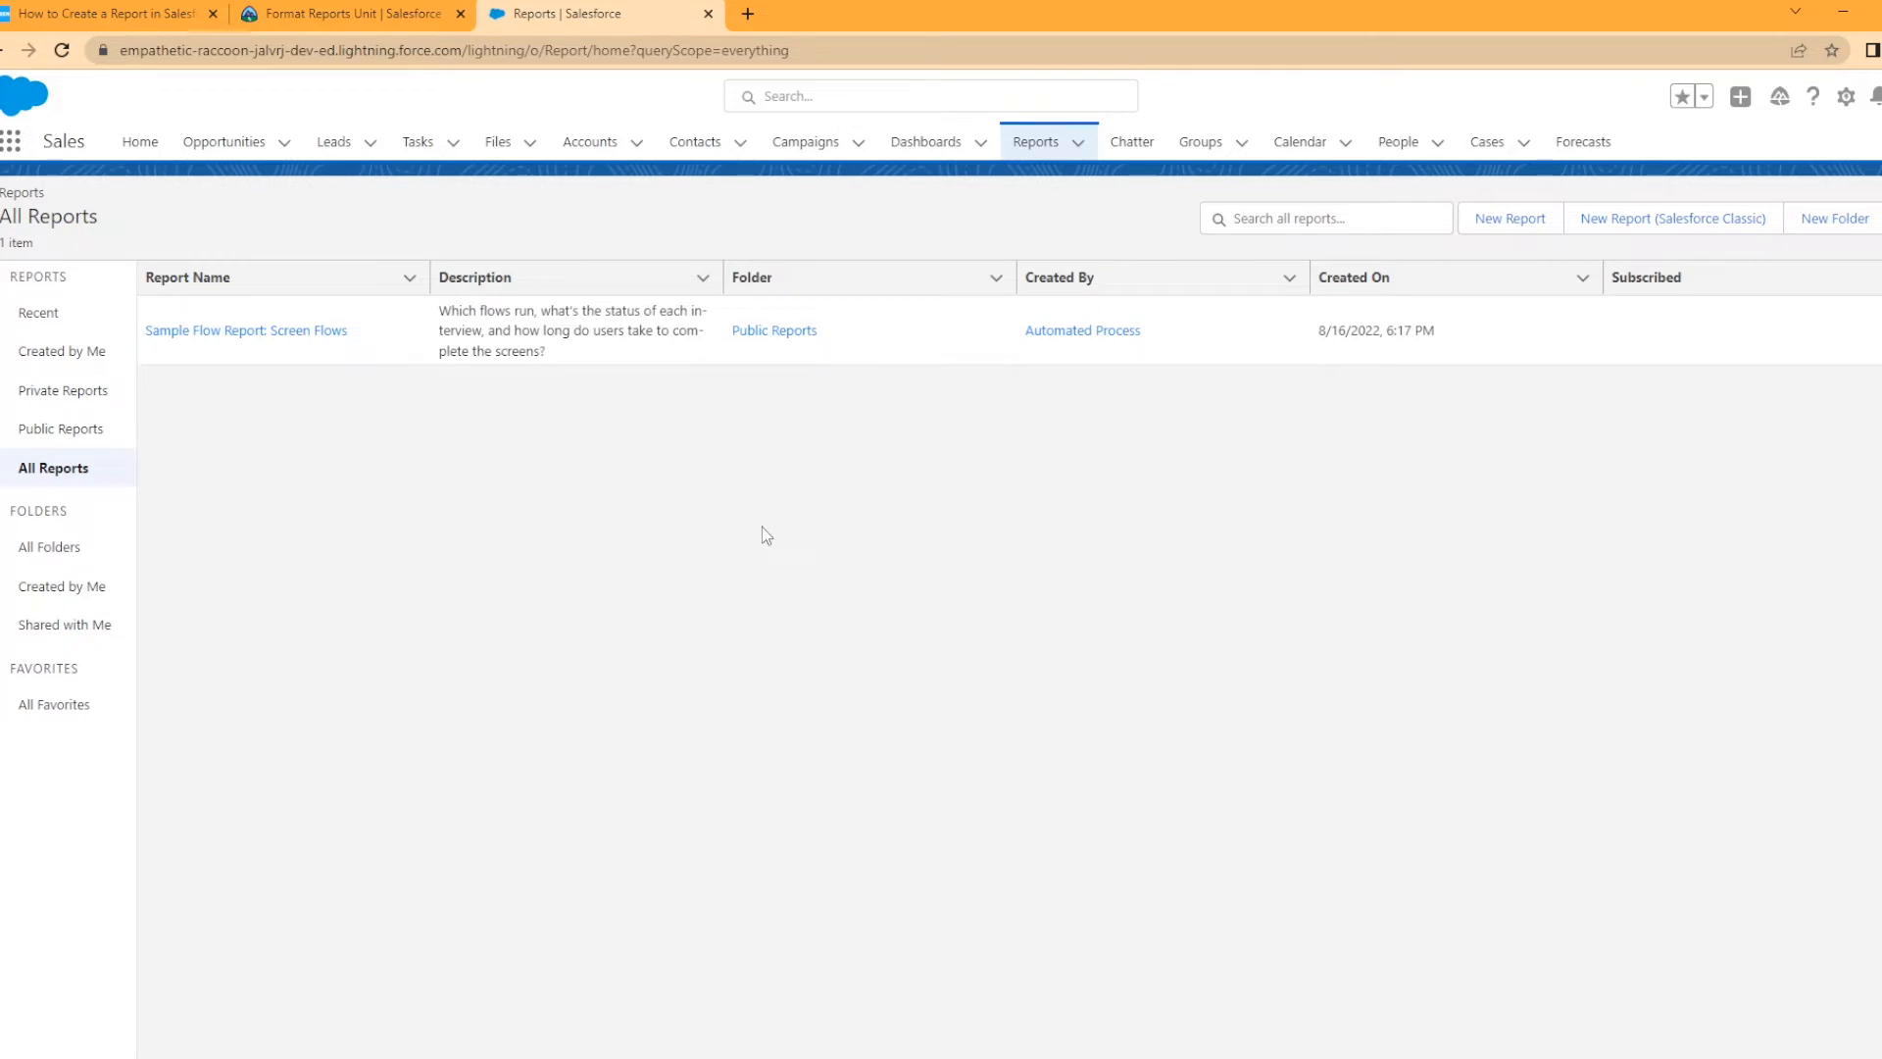
Create a new report using the Accounts report type from the Accounts & Contacts category
click(1521, 220)
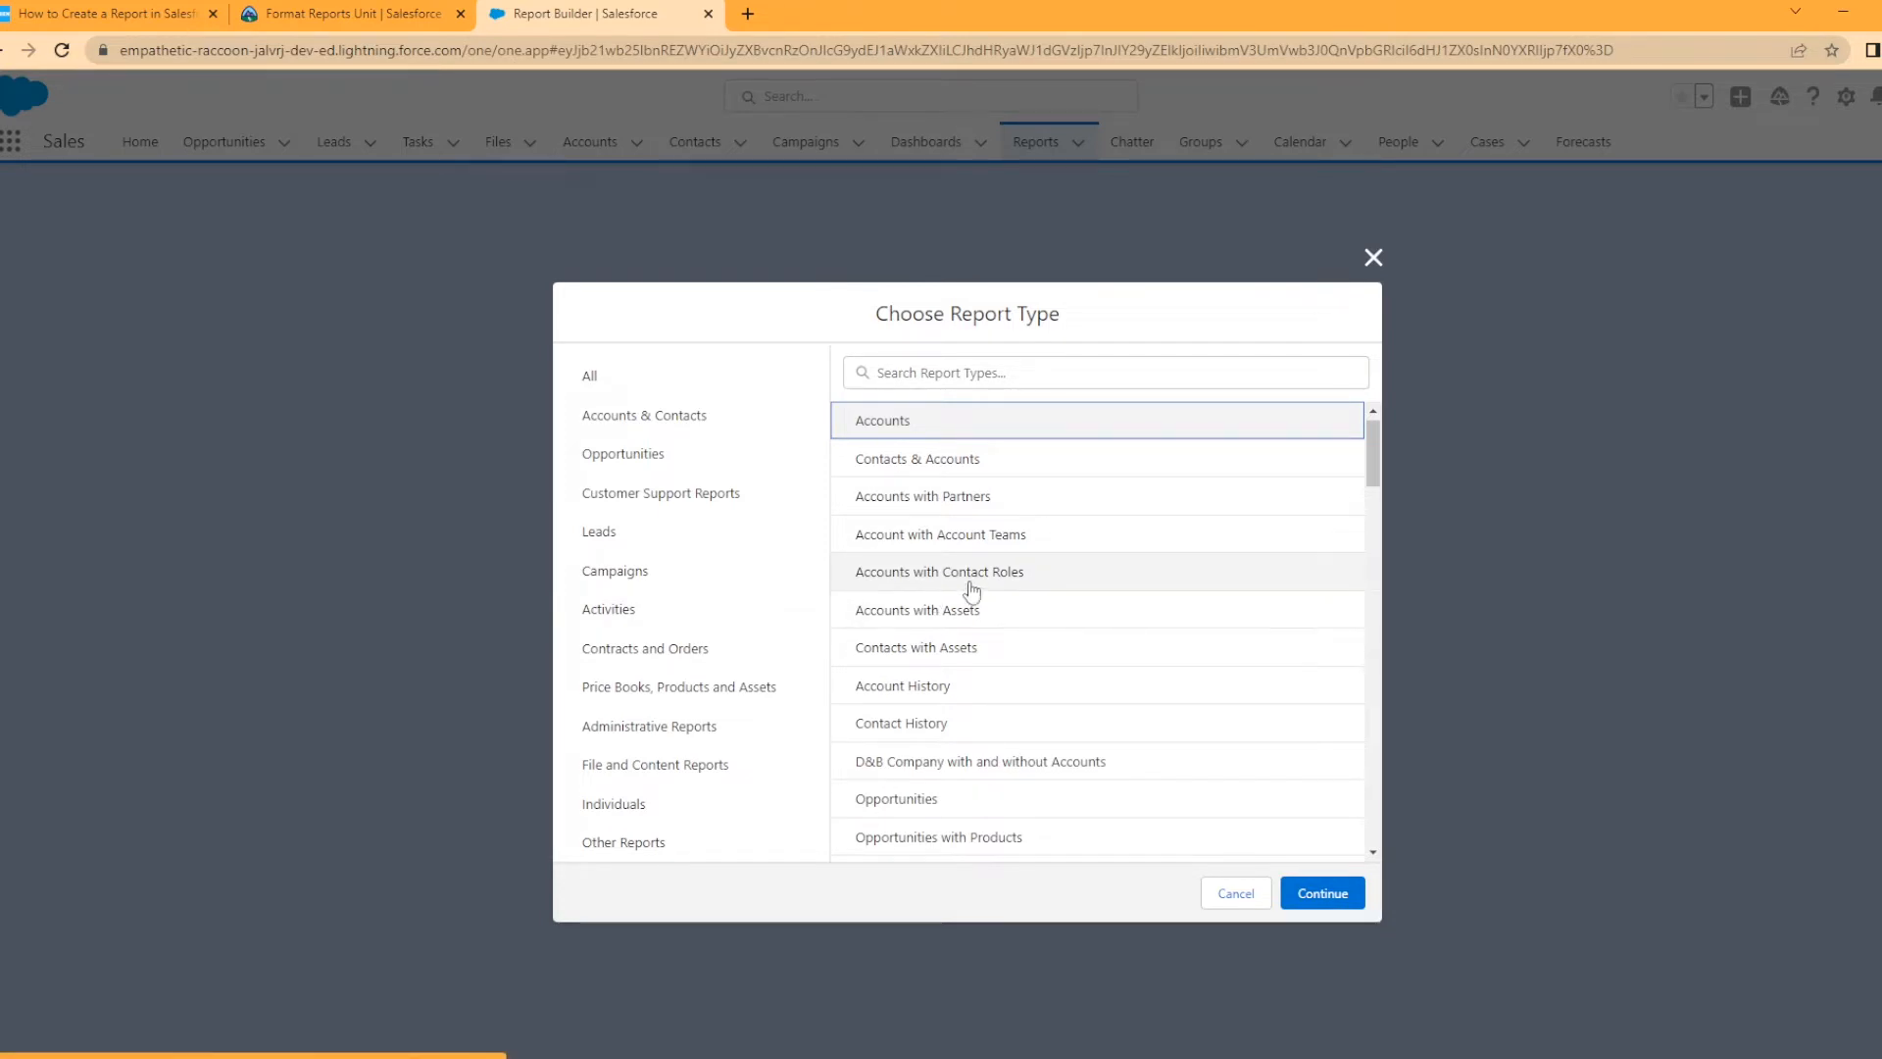
scroll(965, 711, down, 3)
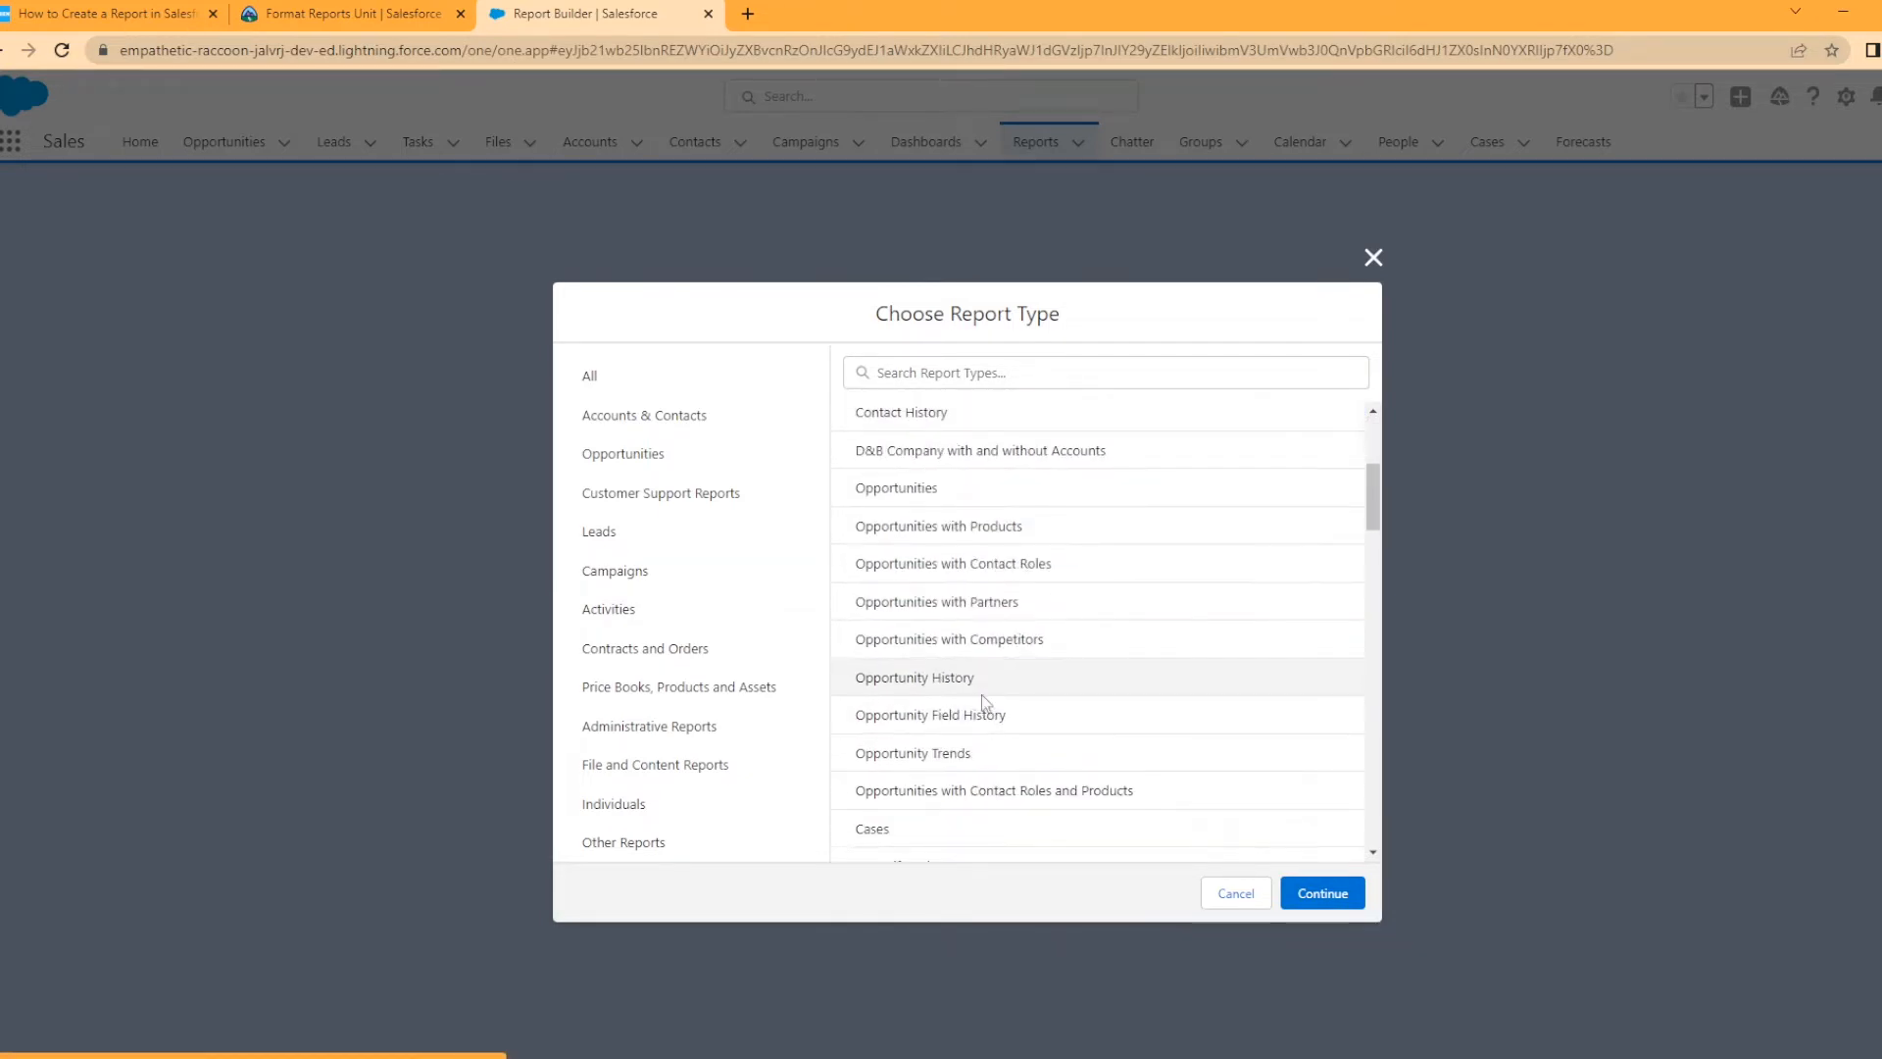
click(624, 545)
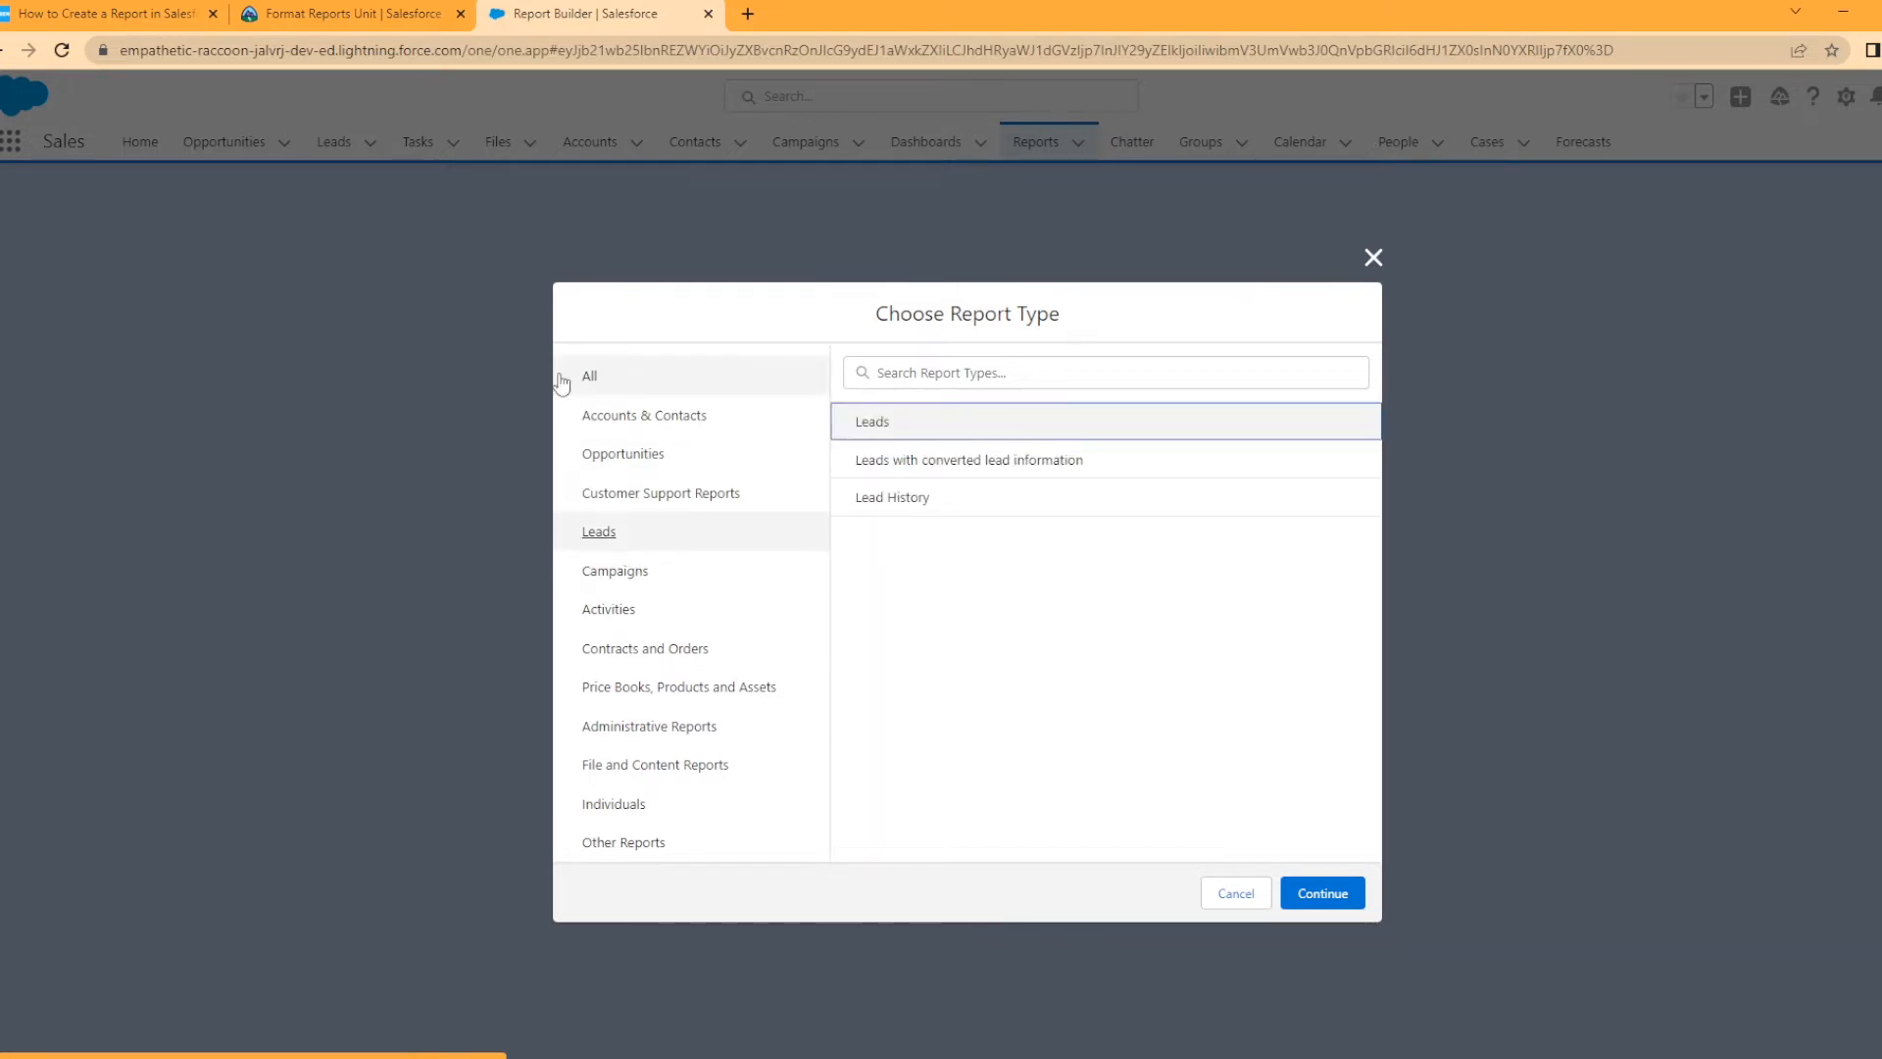
click(602, 415)
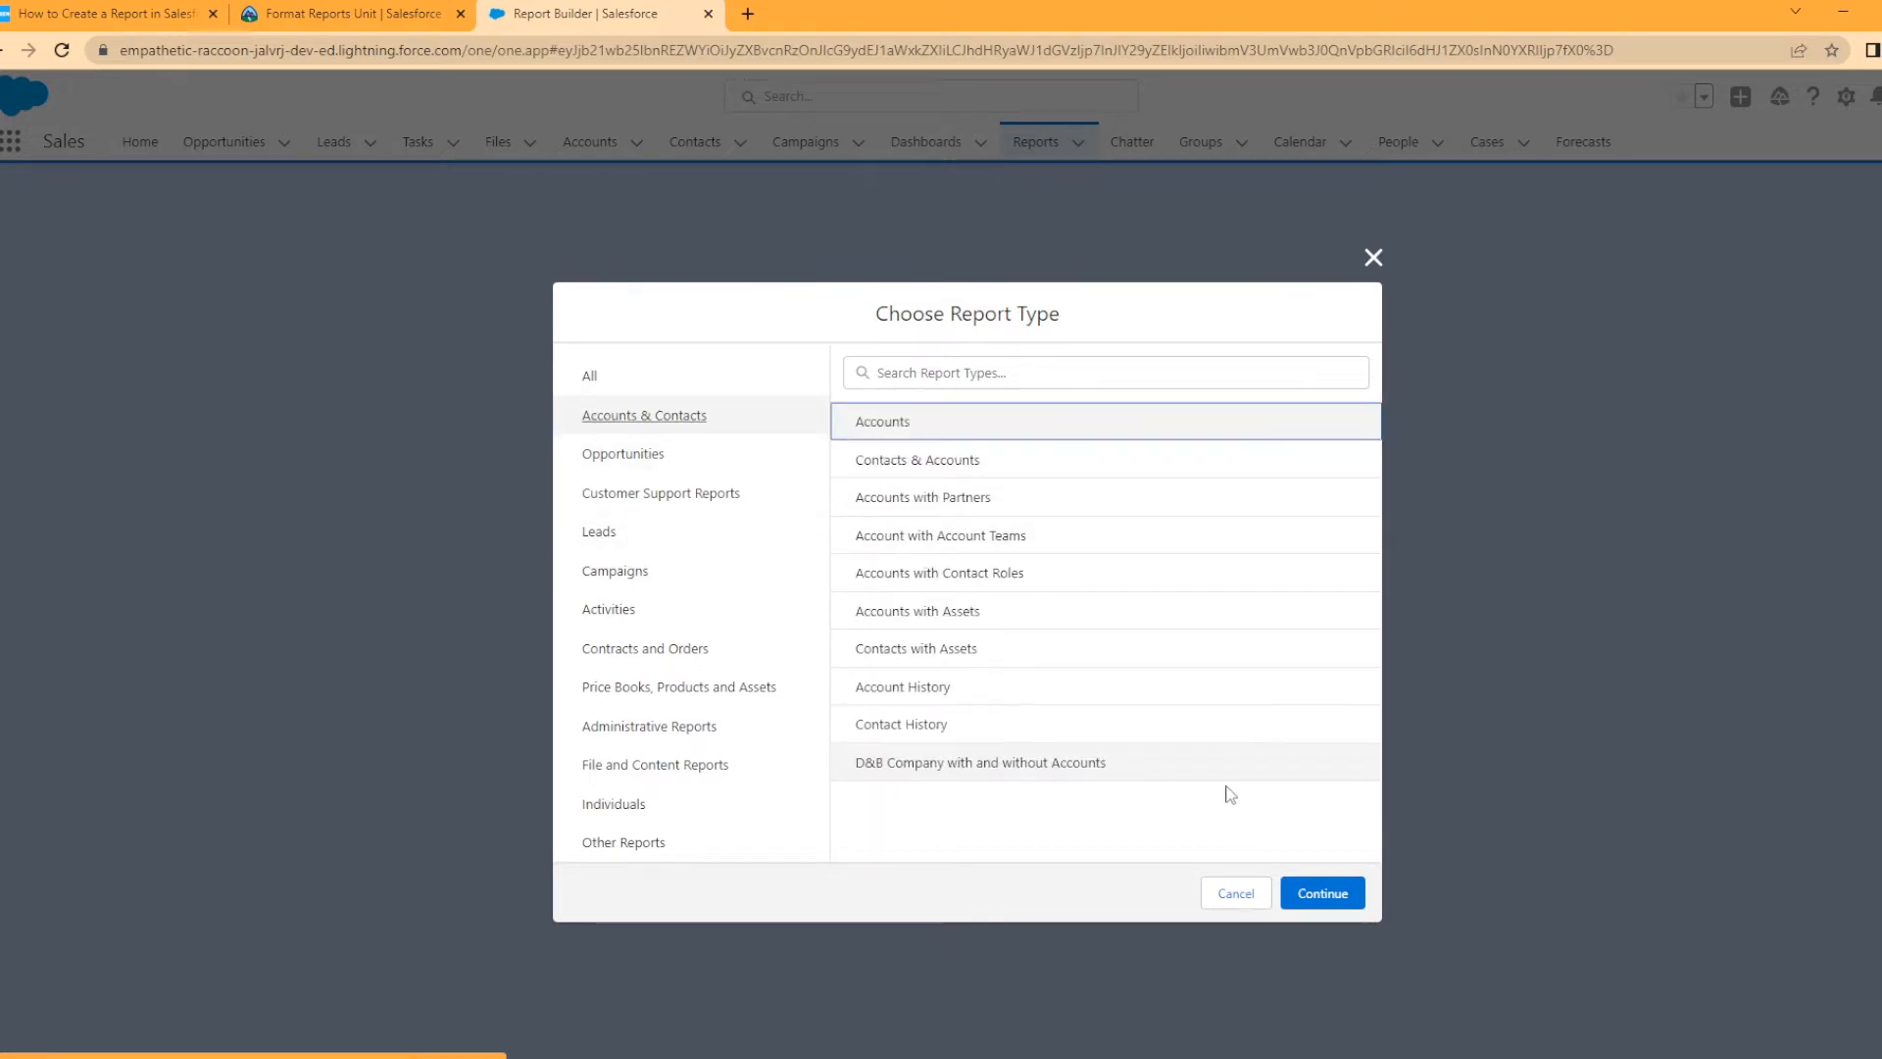
click(1341, 900)
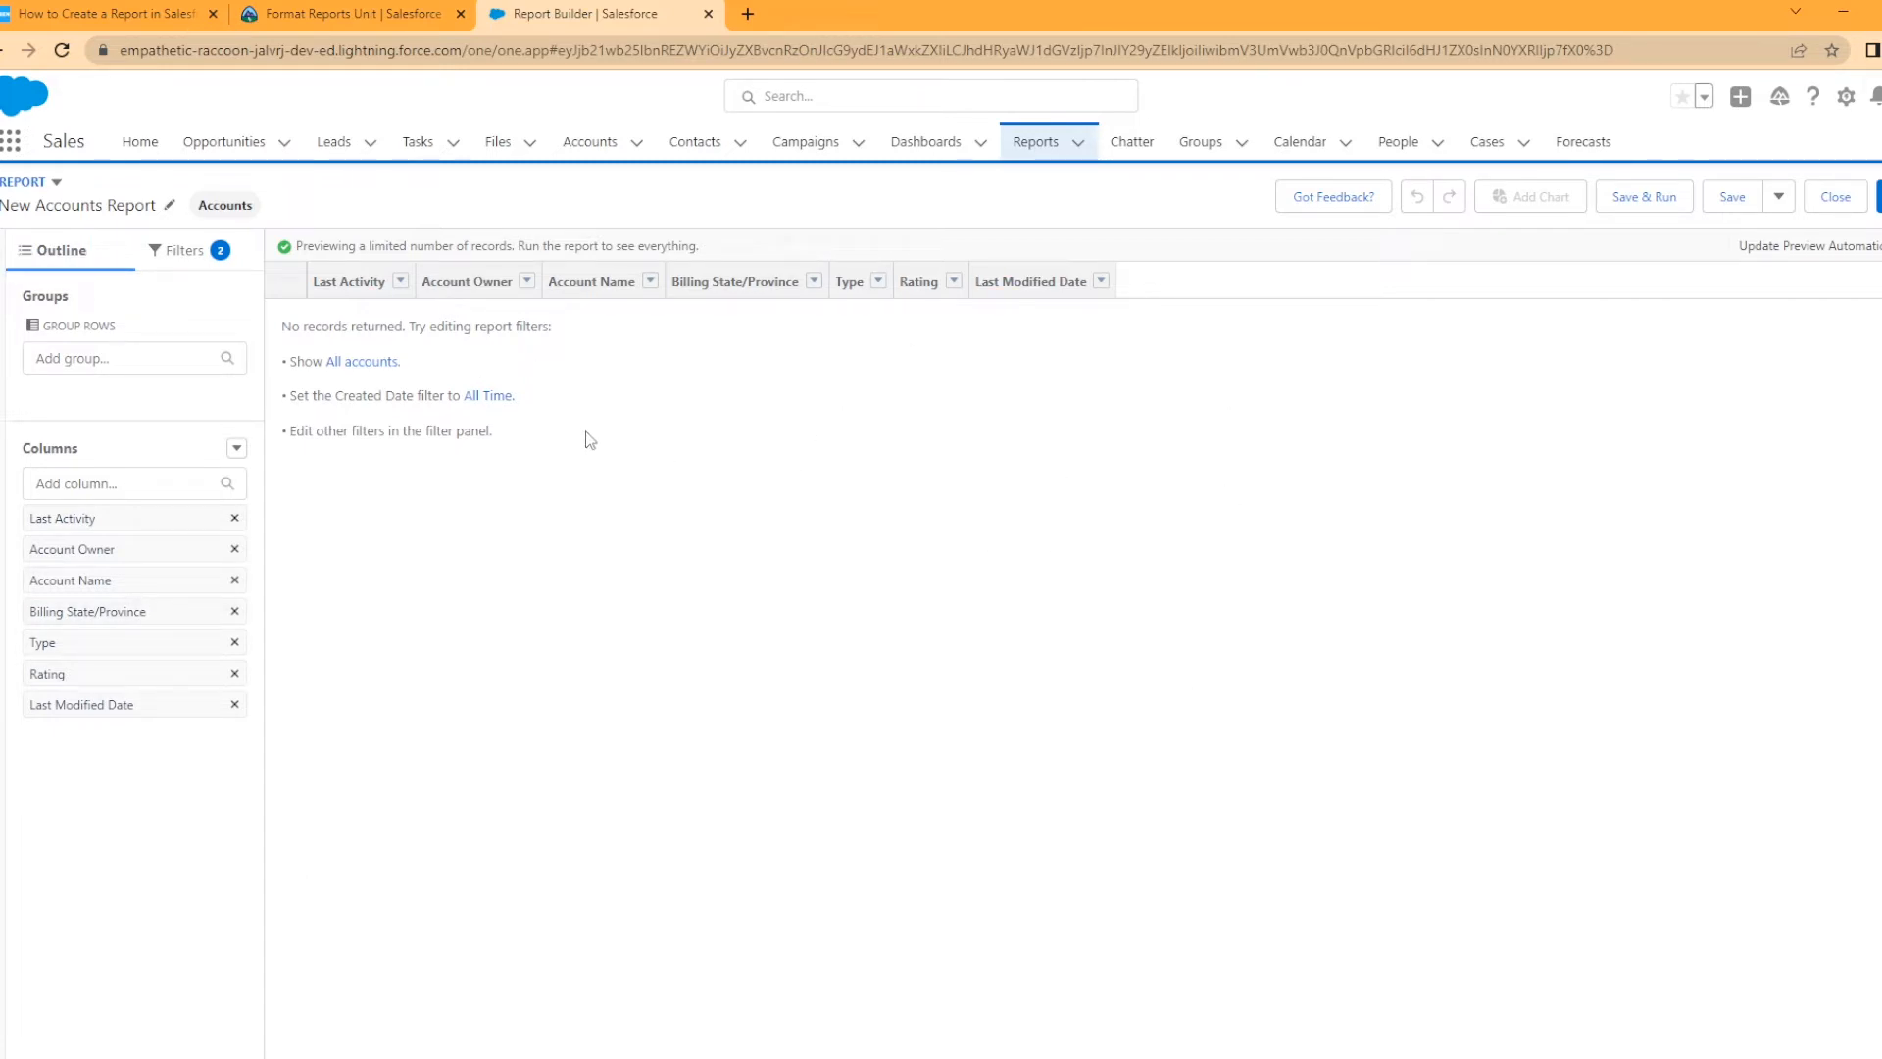
Set the report's Show Me filter to All accounts
click(197, 261)
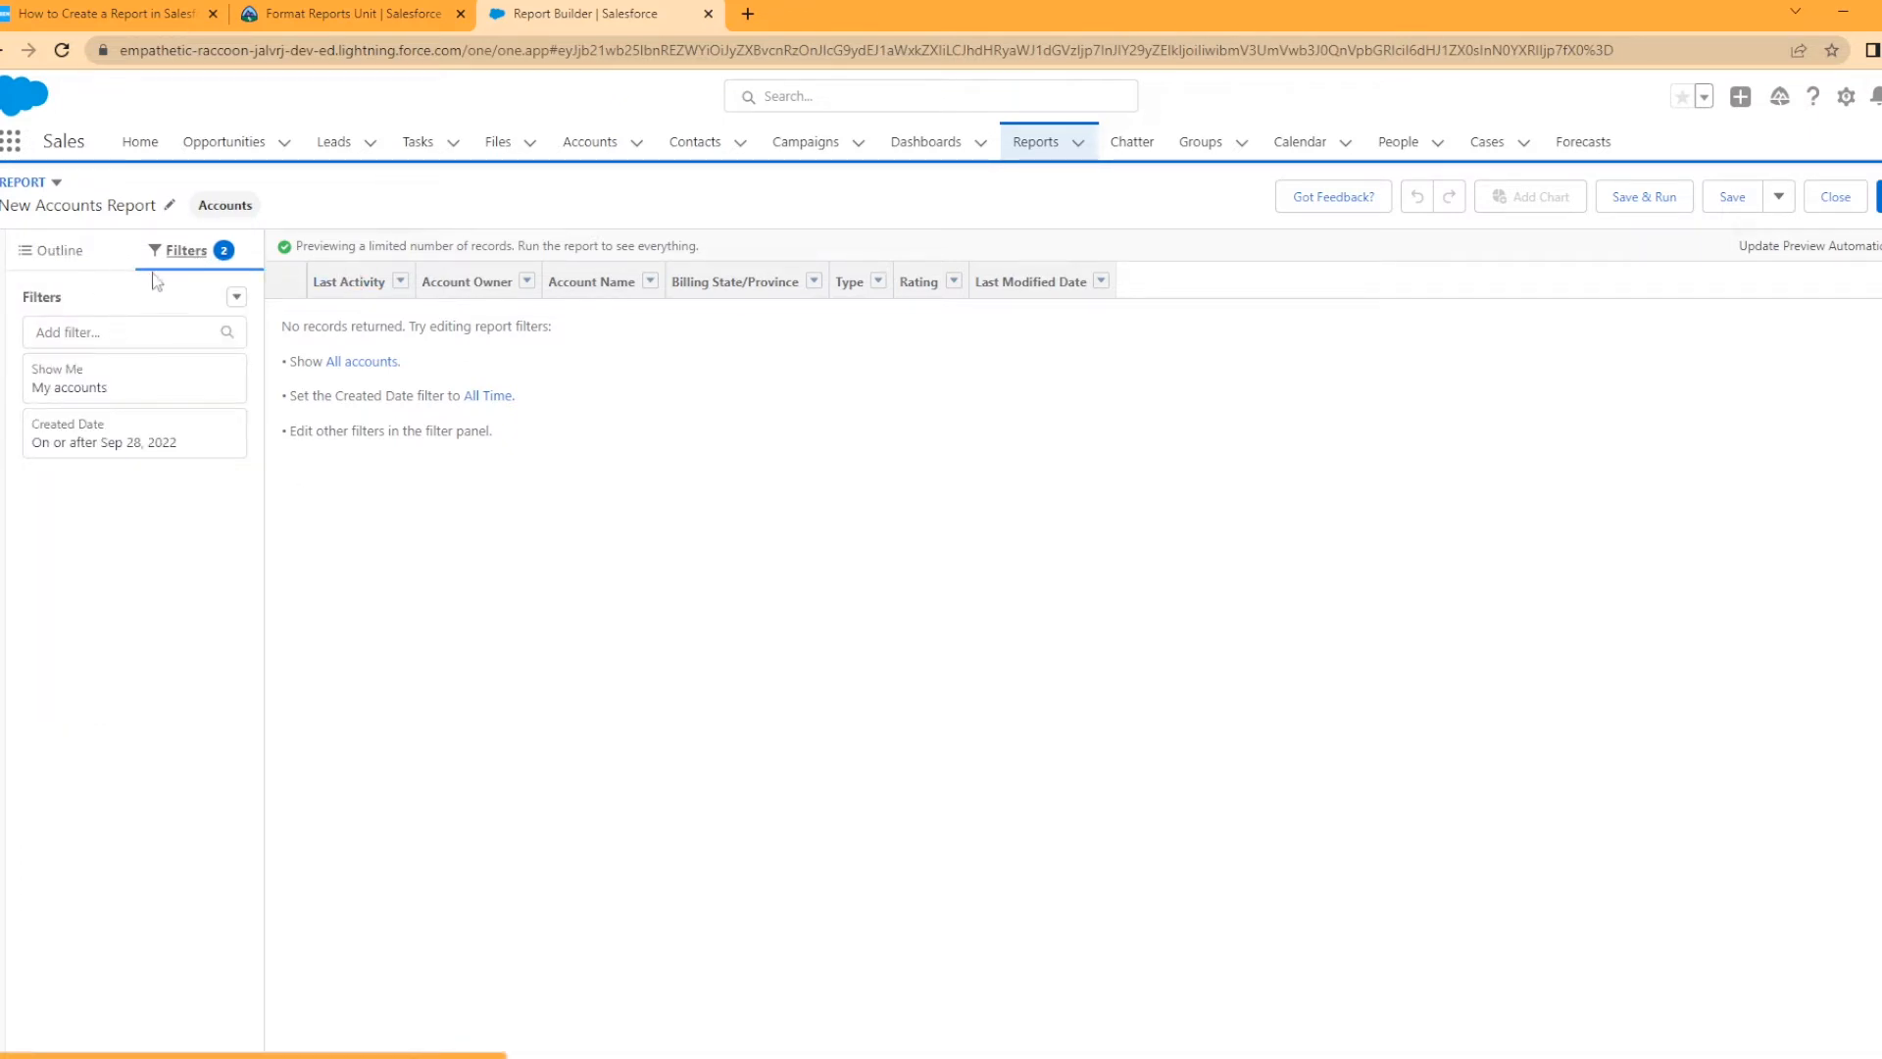
click(74, 394)
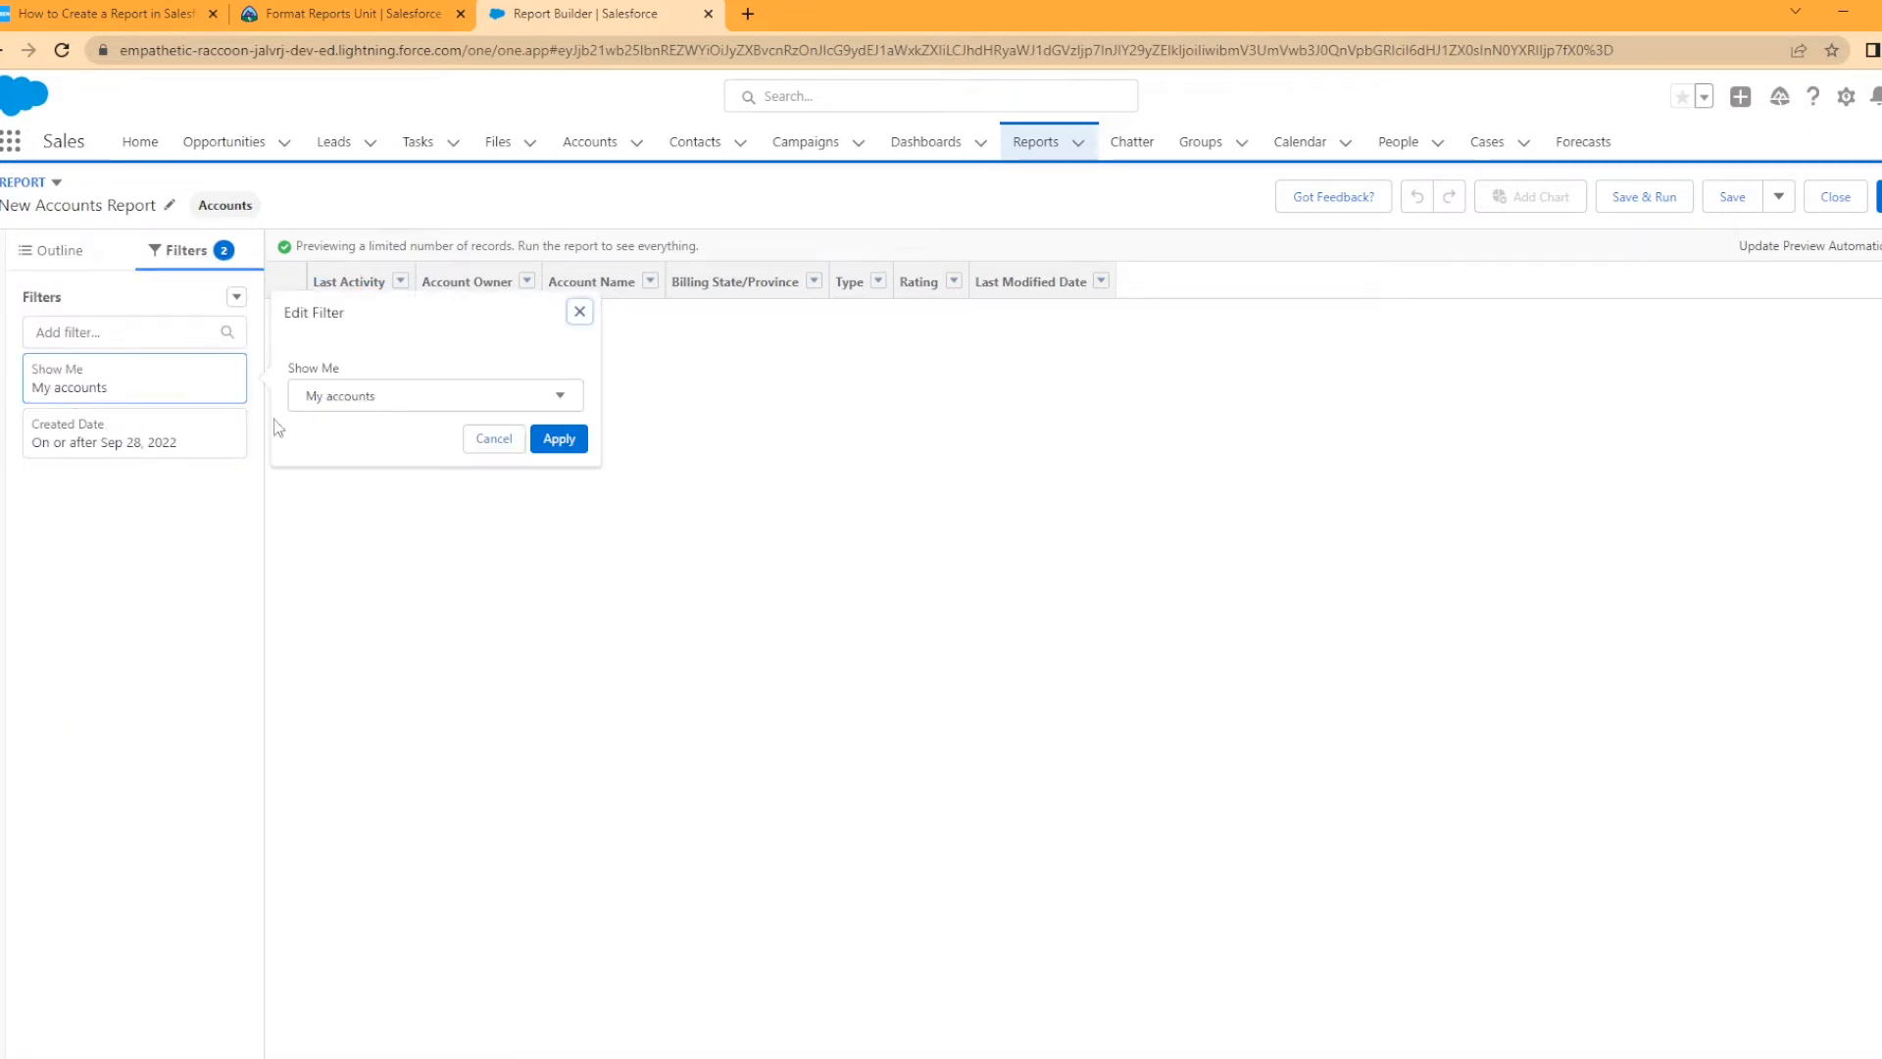
click(330, 397)
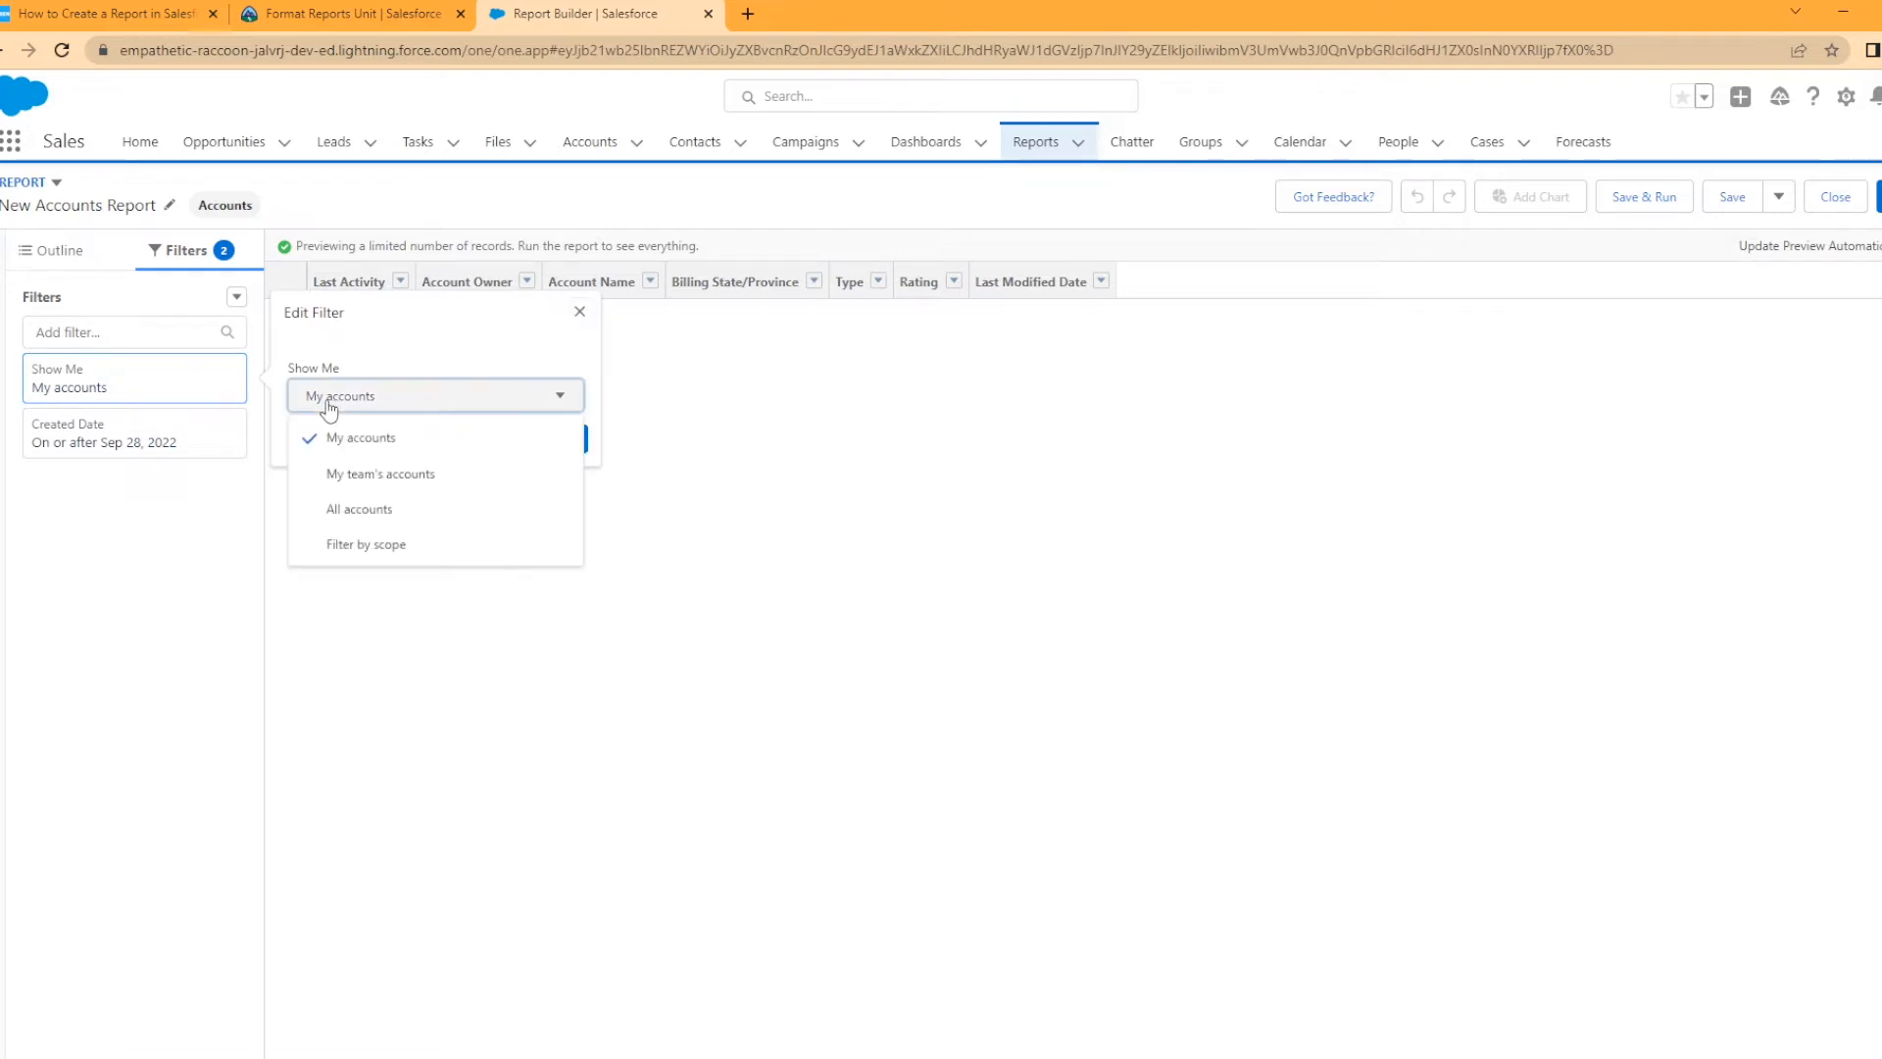
click(373, 510)
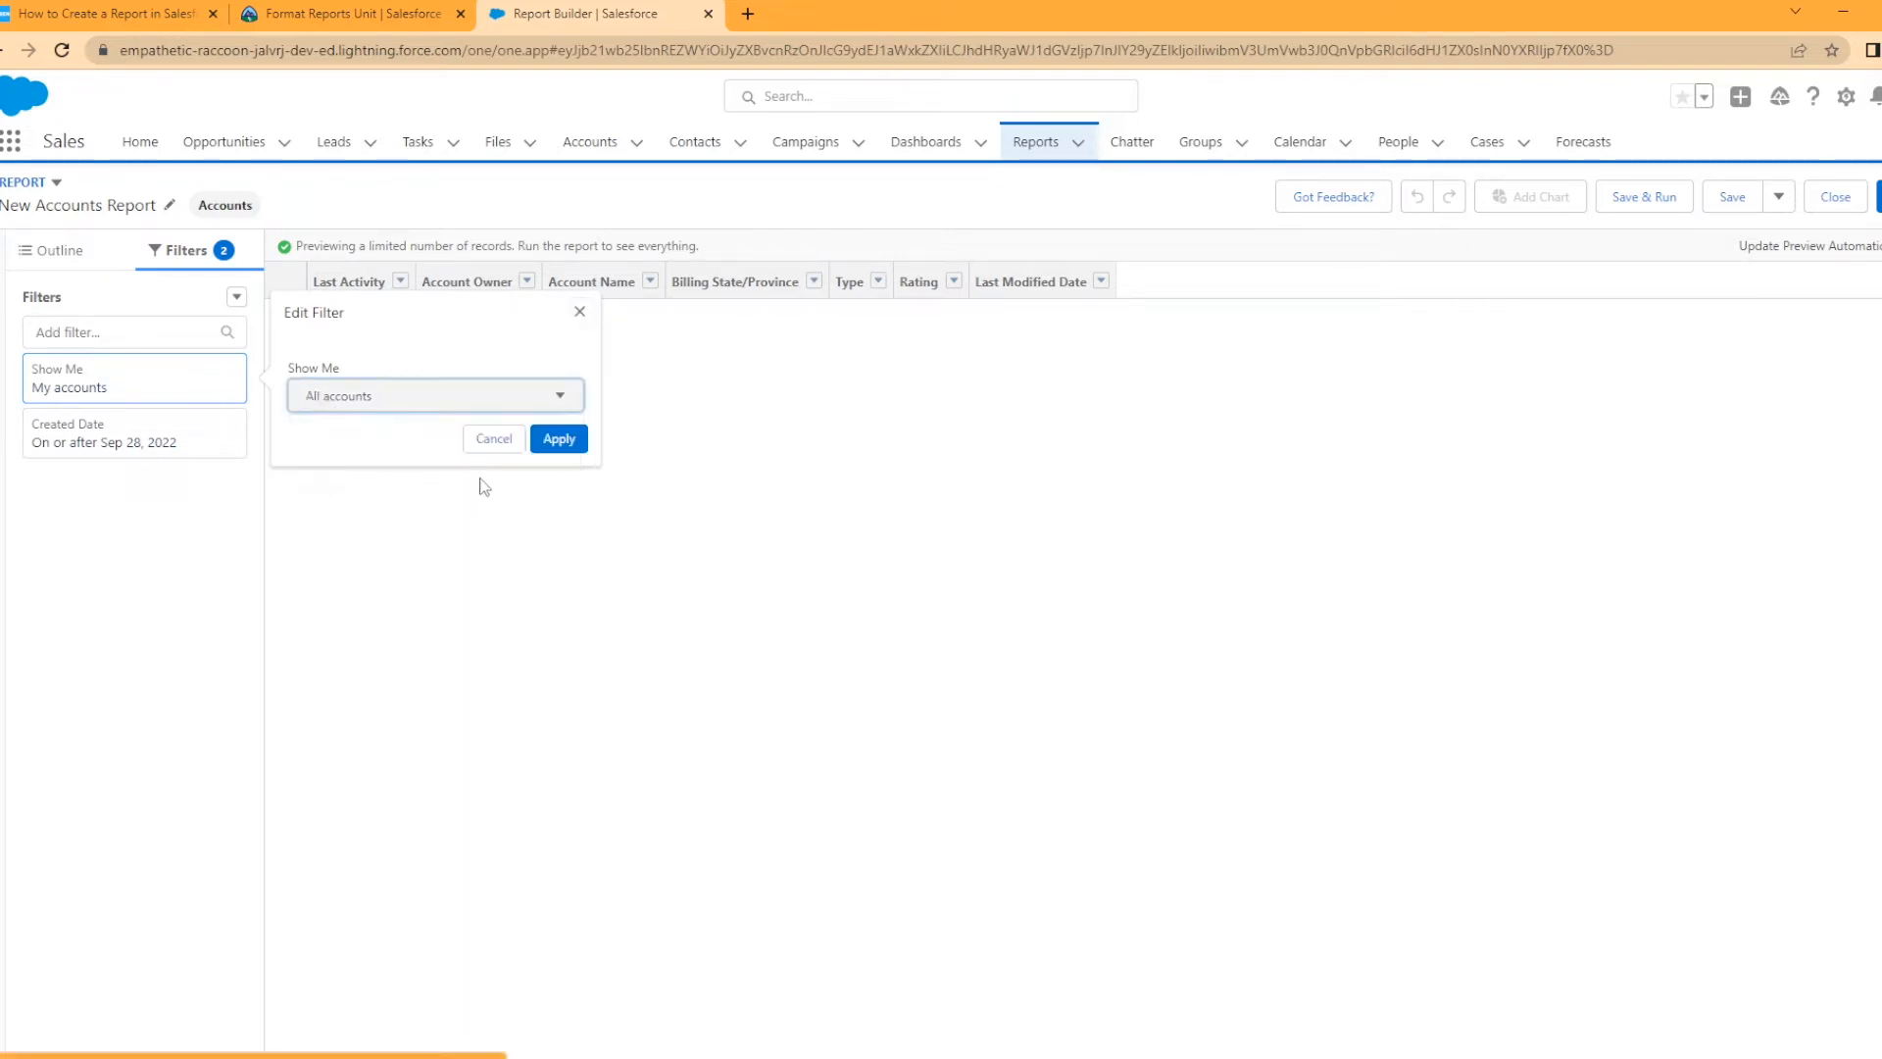
click(559, 440)
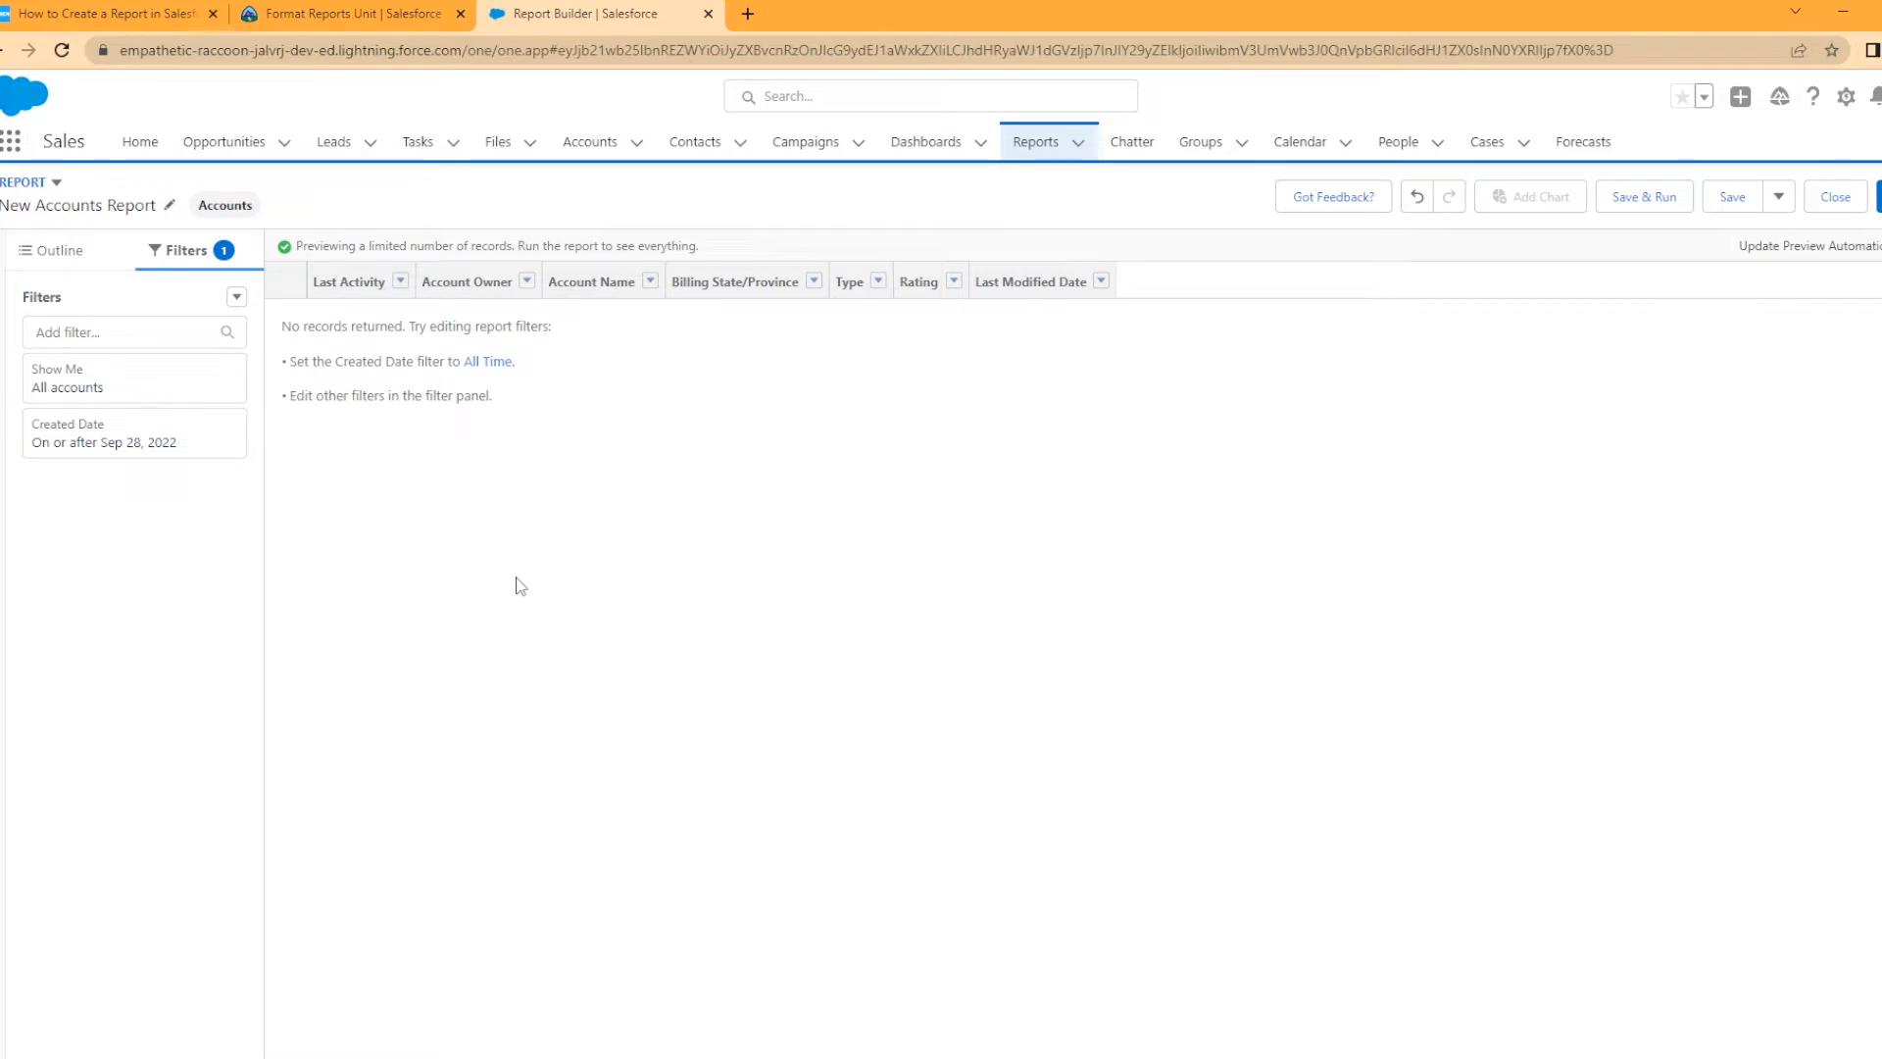
Set the Created Date filter's range to All Time
click(167, 450)
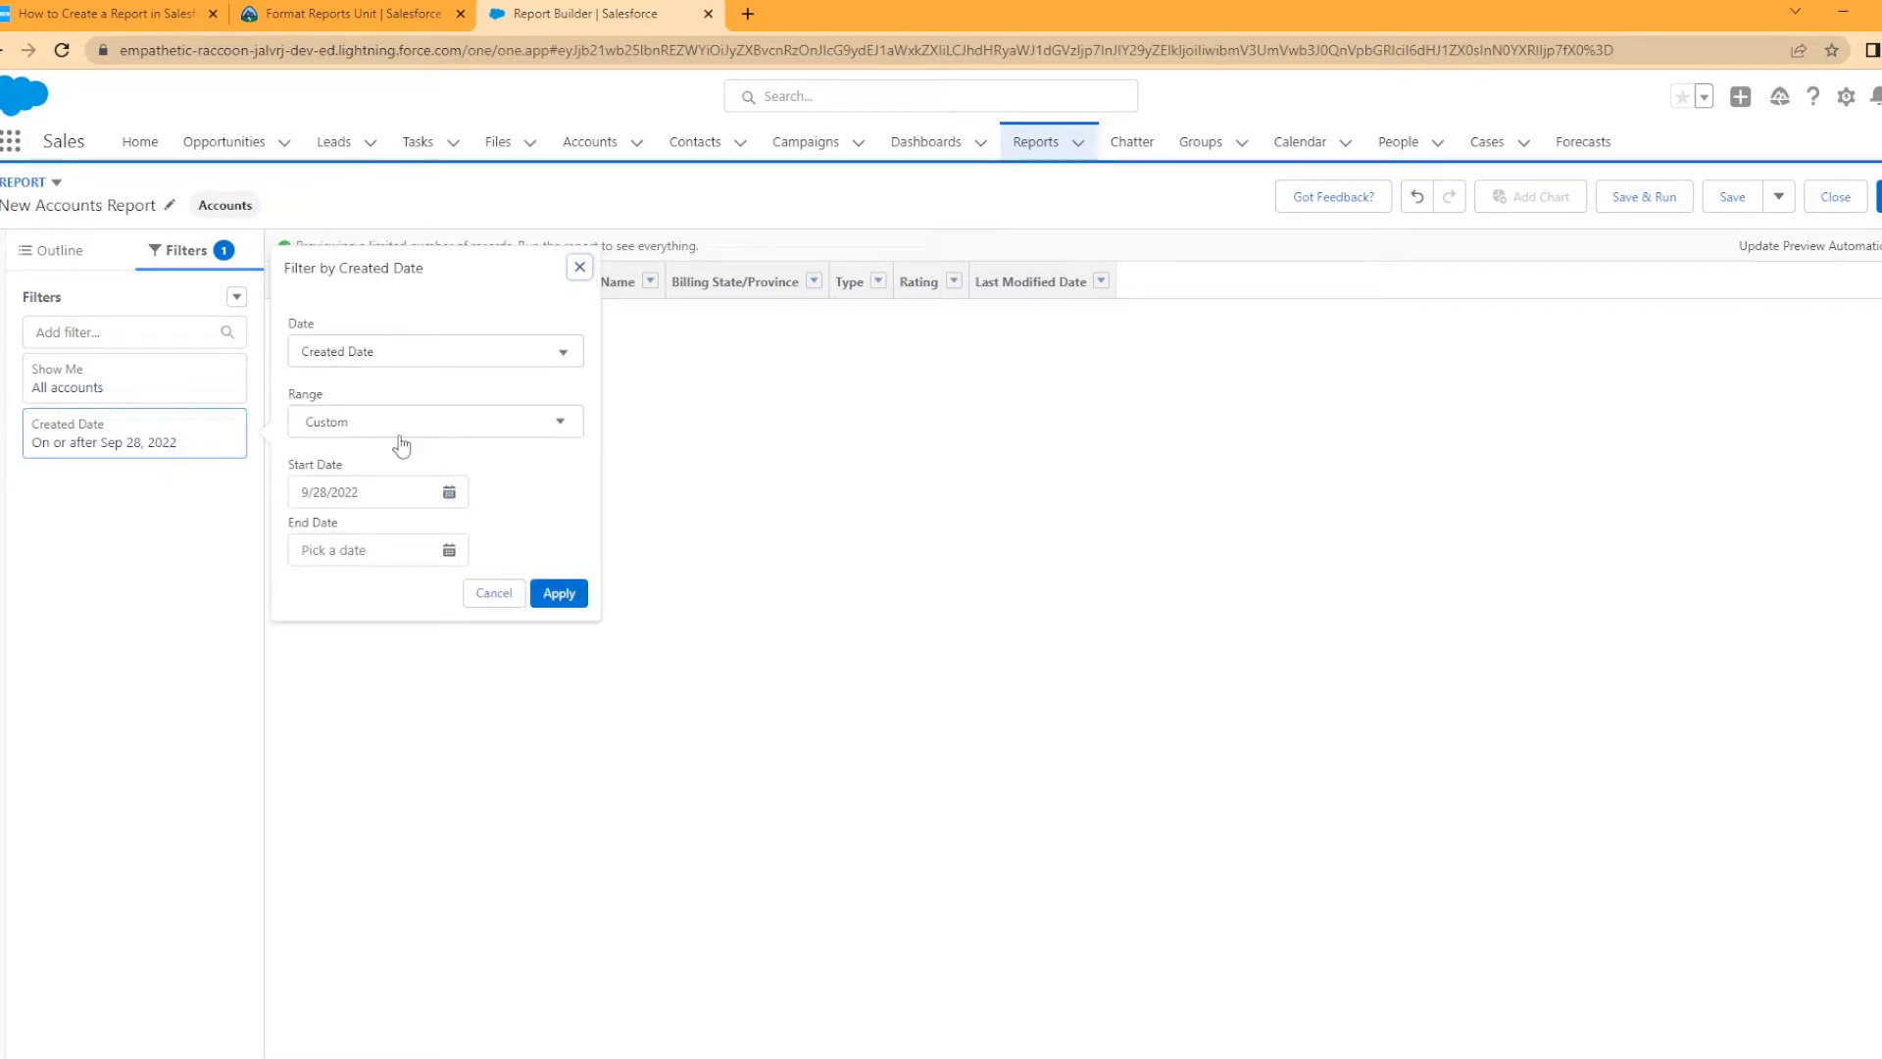
click(538, 427)
click(373, 462)
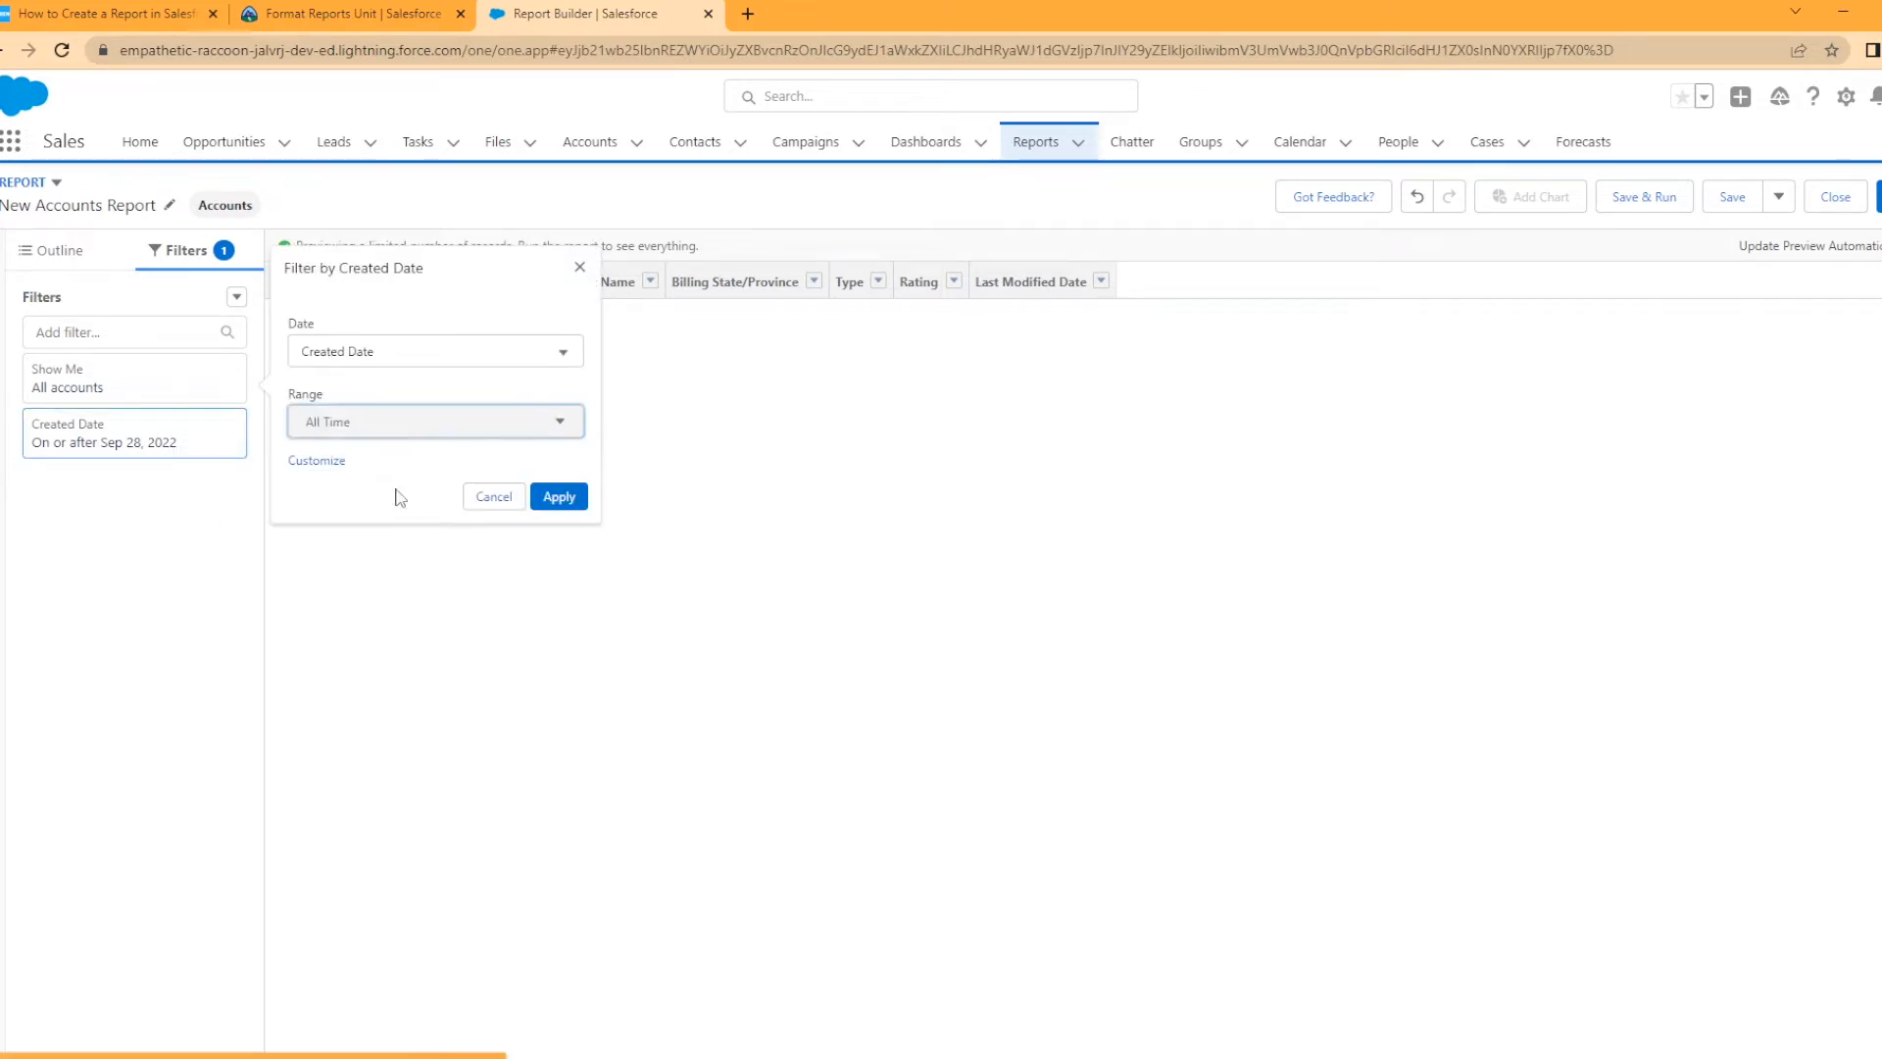
click(559, 496)
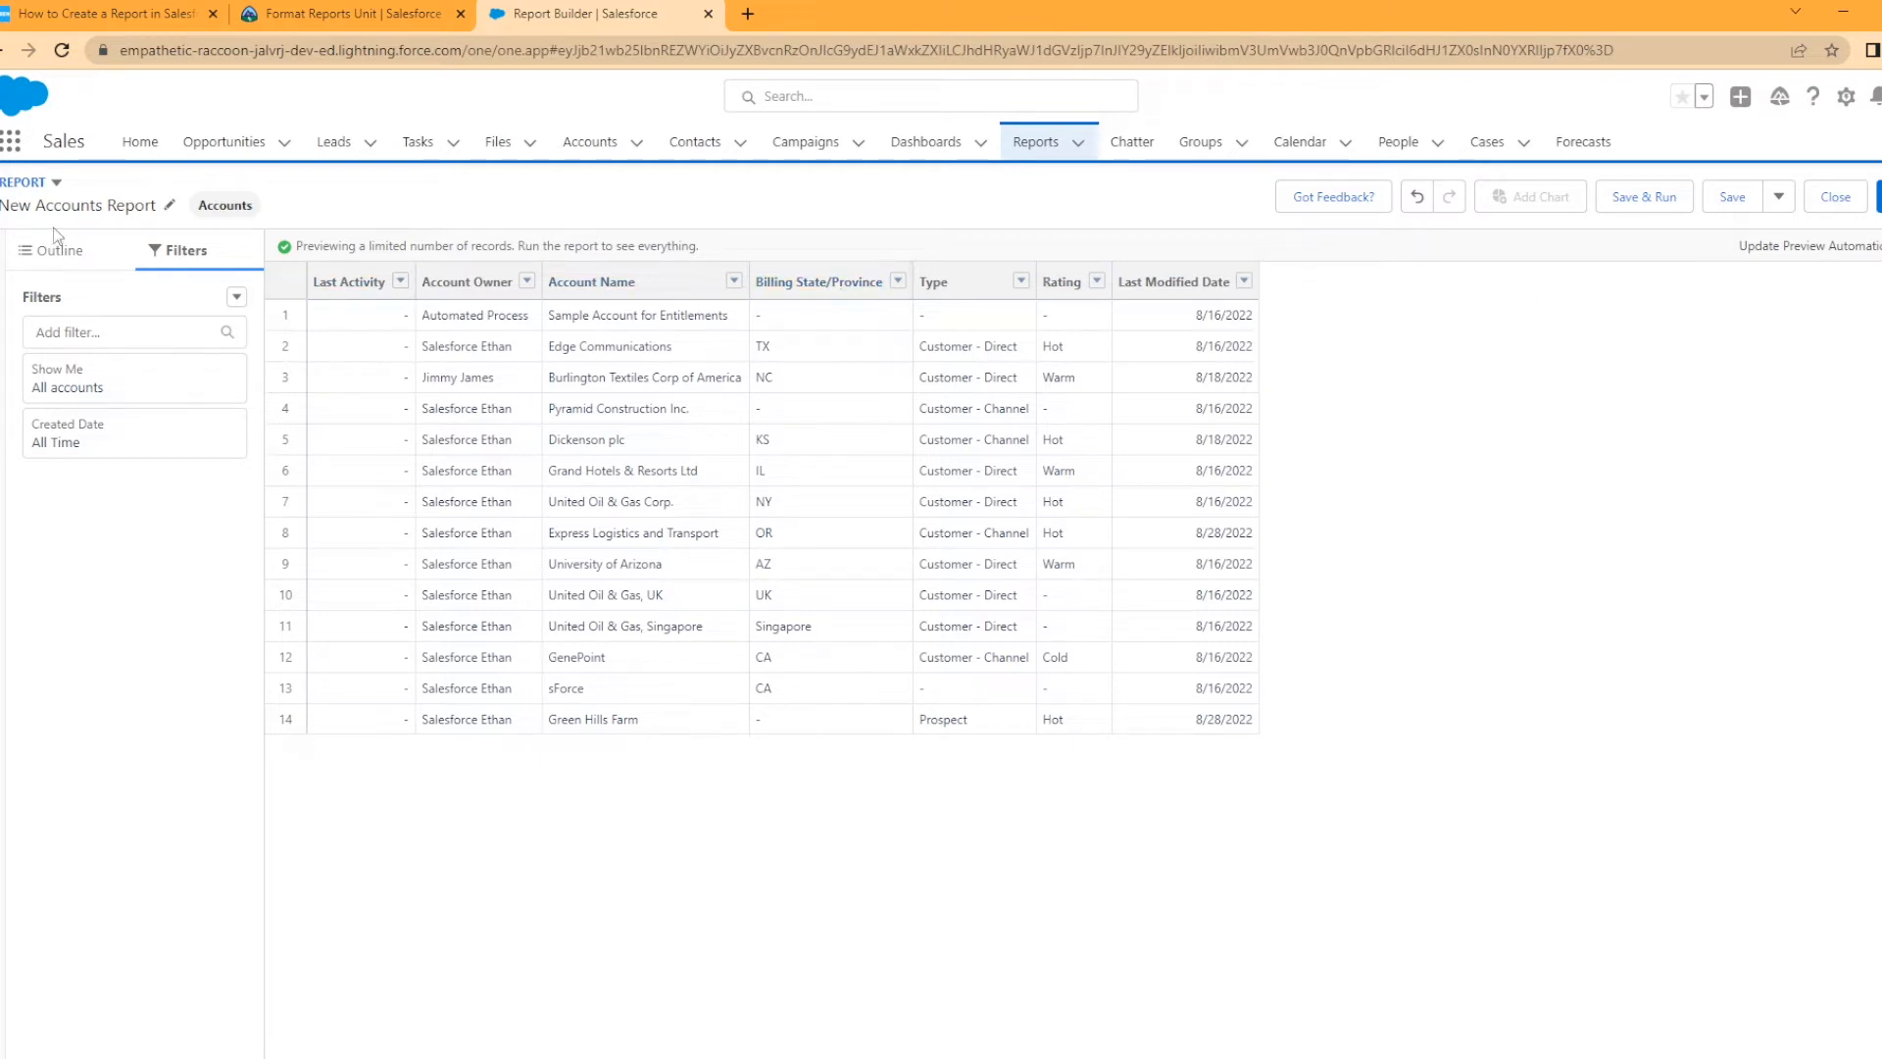
Search the full list of available report fields for "name", clear the search and hide the field list
click(50, 252)
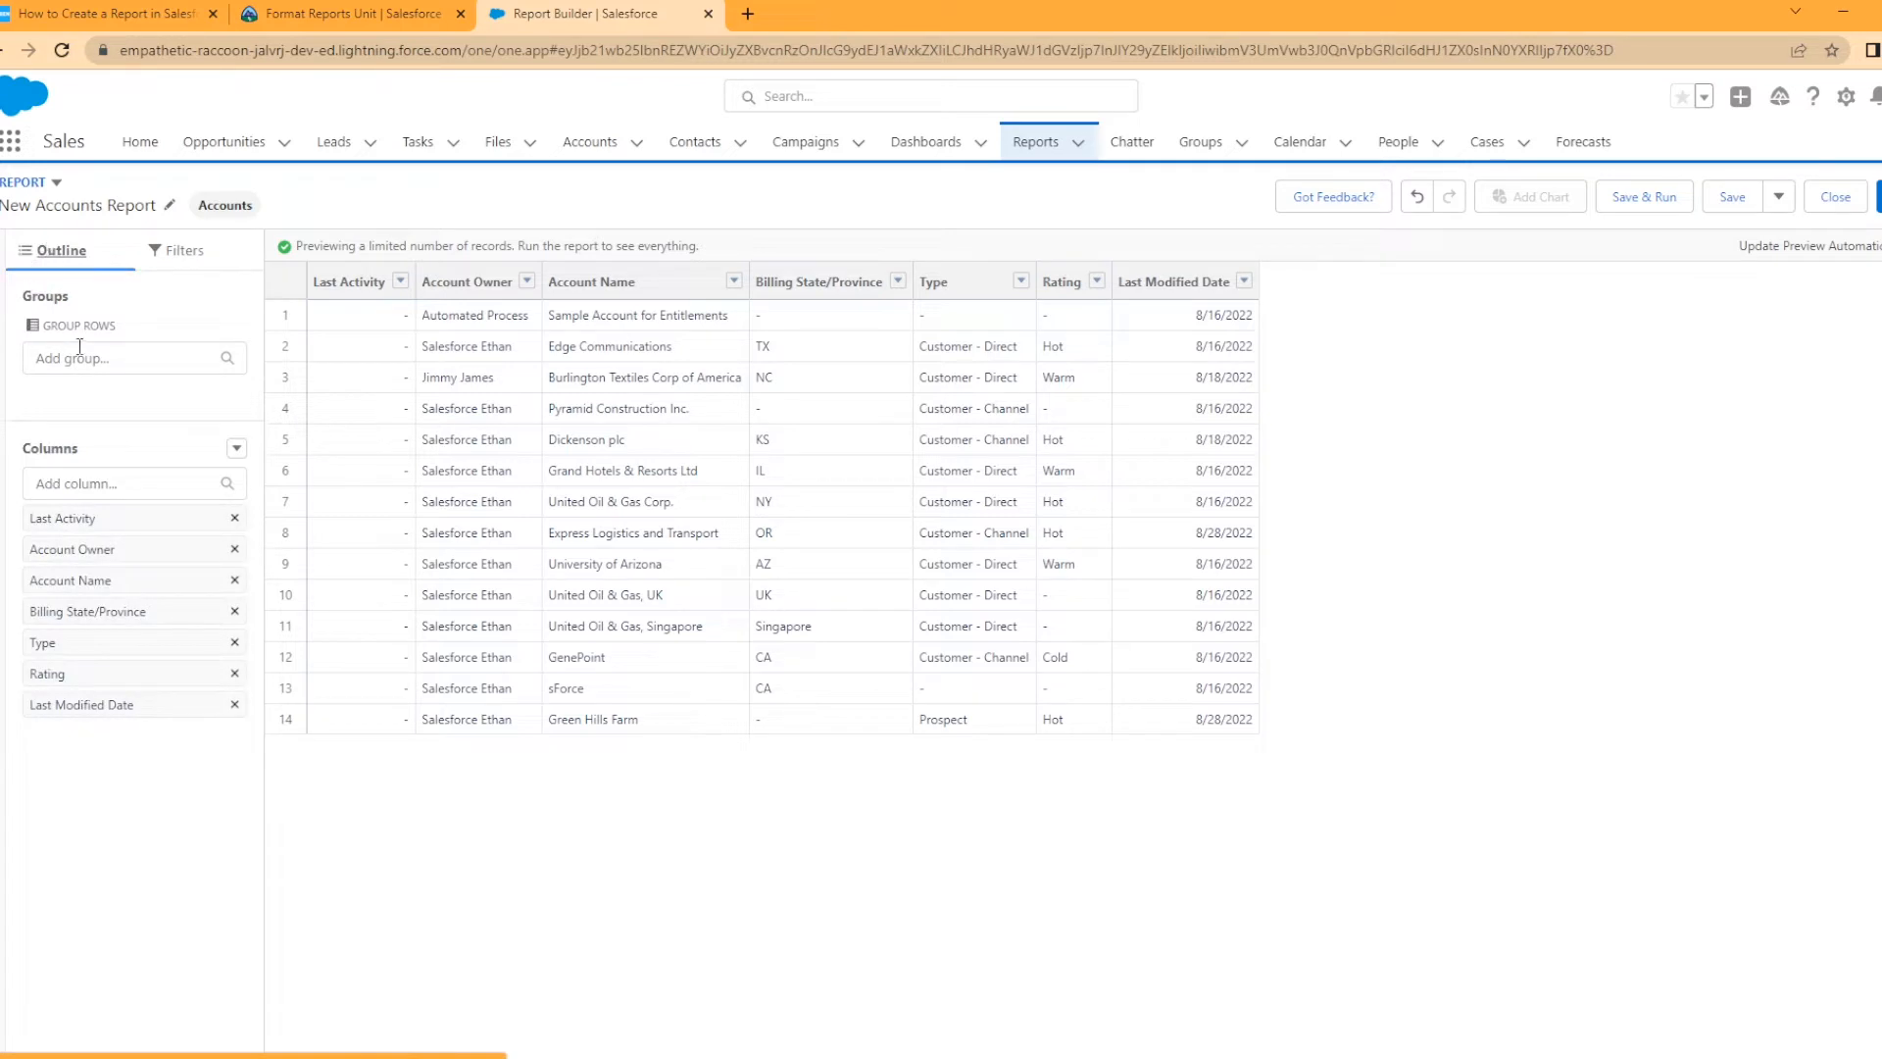
click(12, 257)
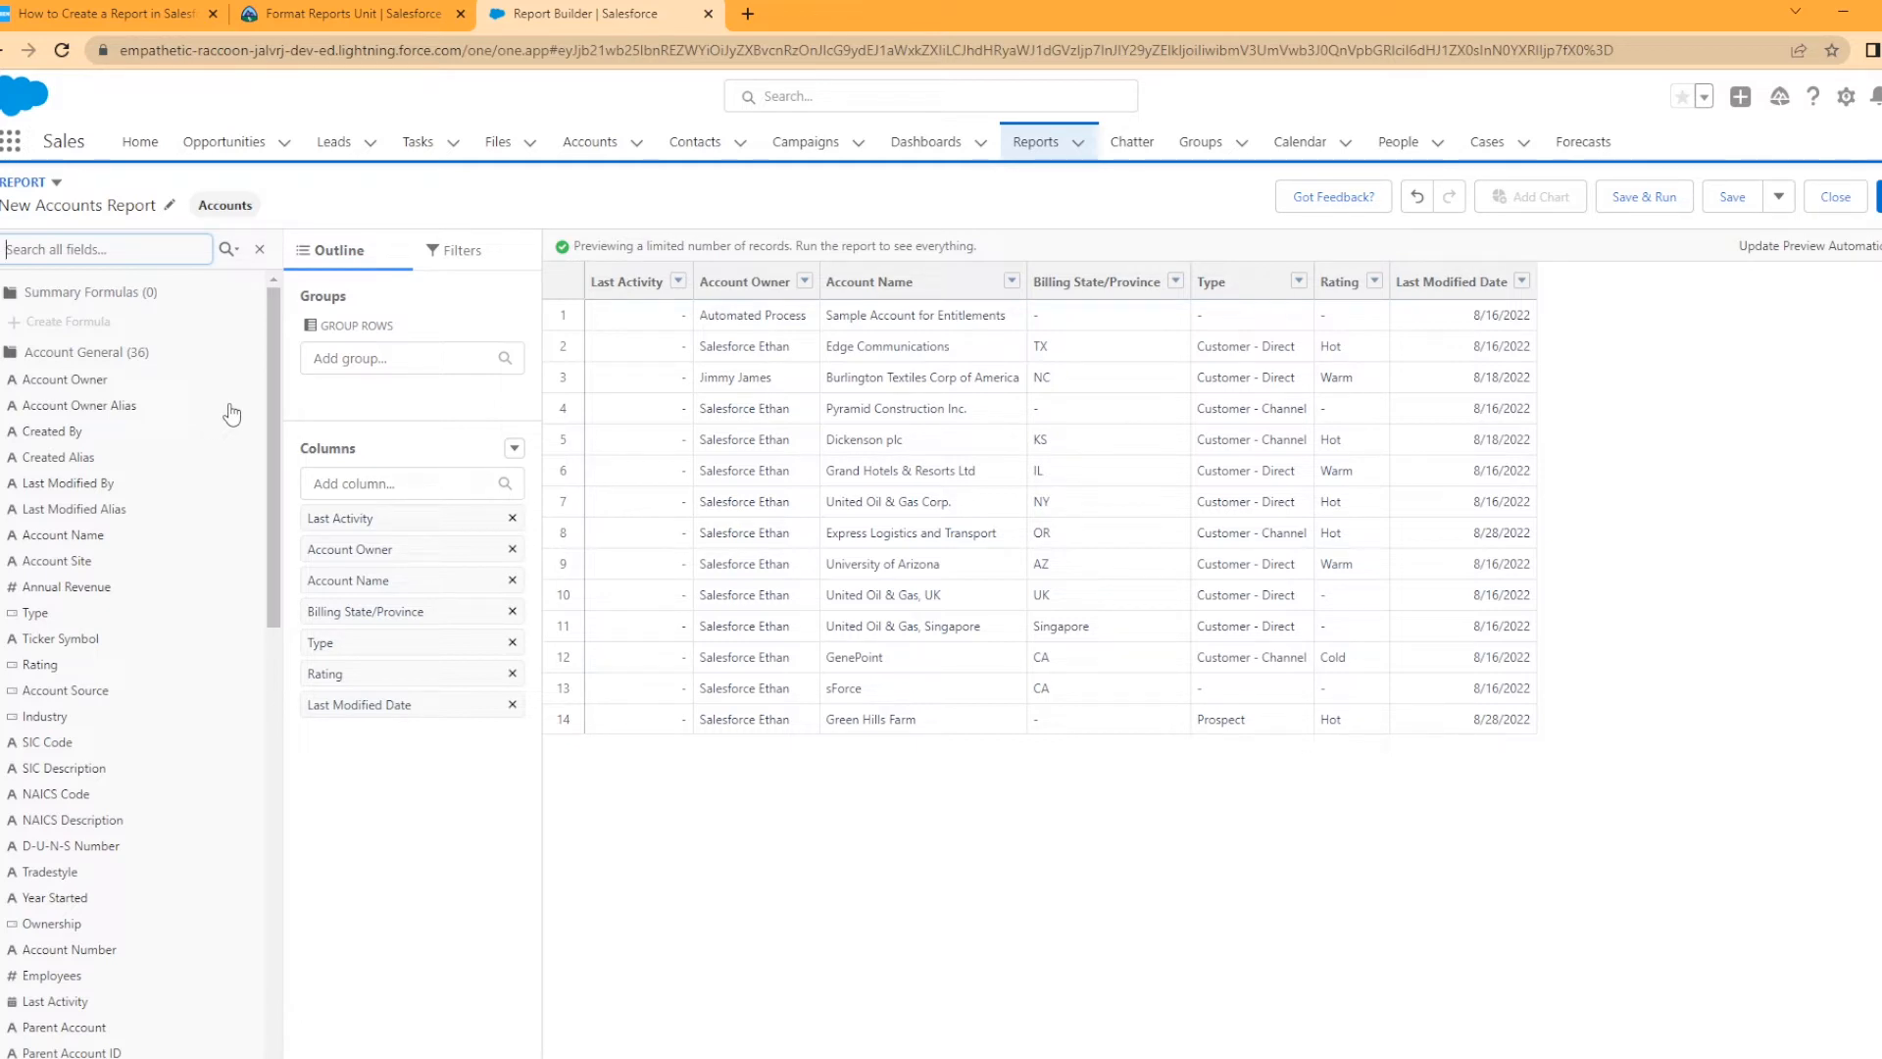
text(name)
key(BackSpace)
key(BackSpace)
key(BackSpace)
key(BackSpace)
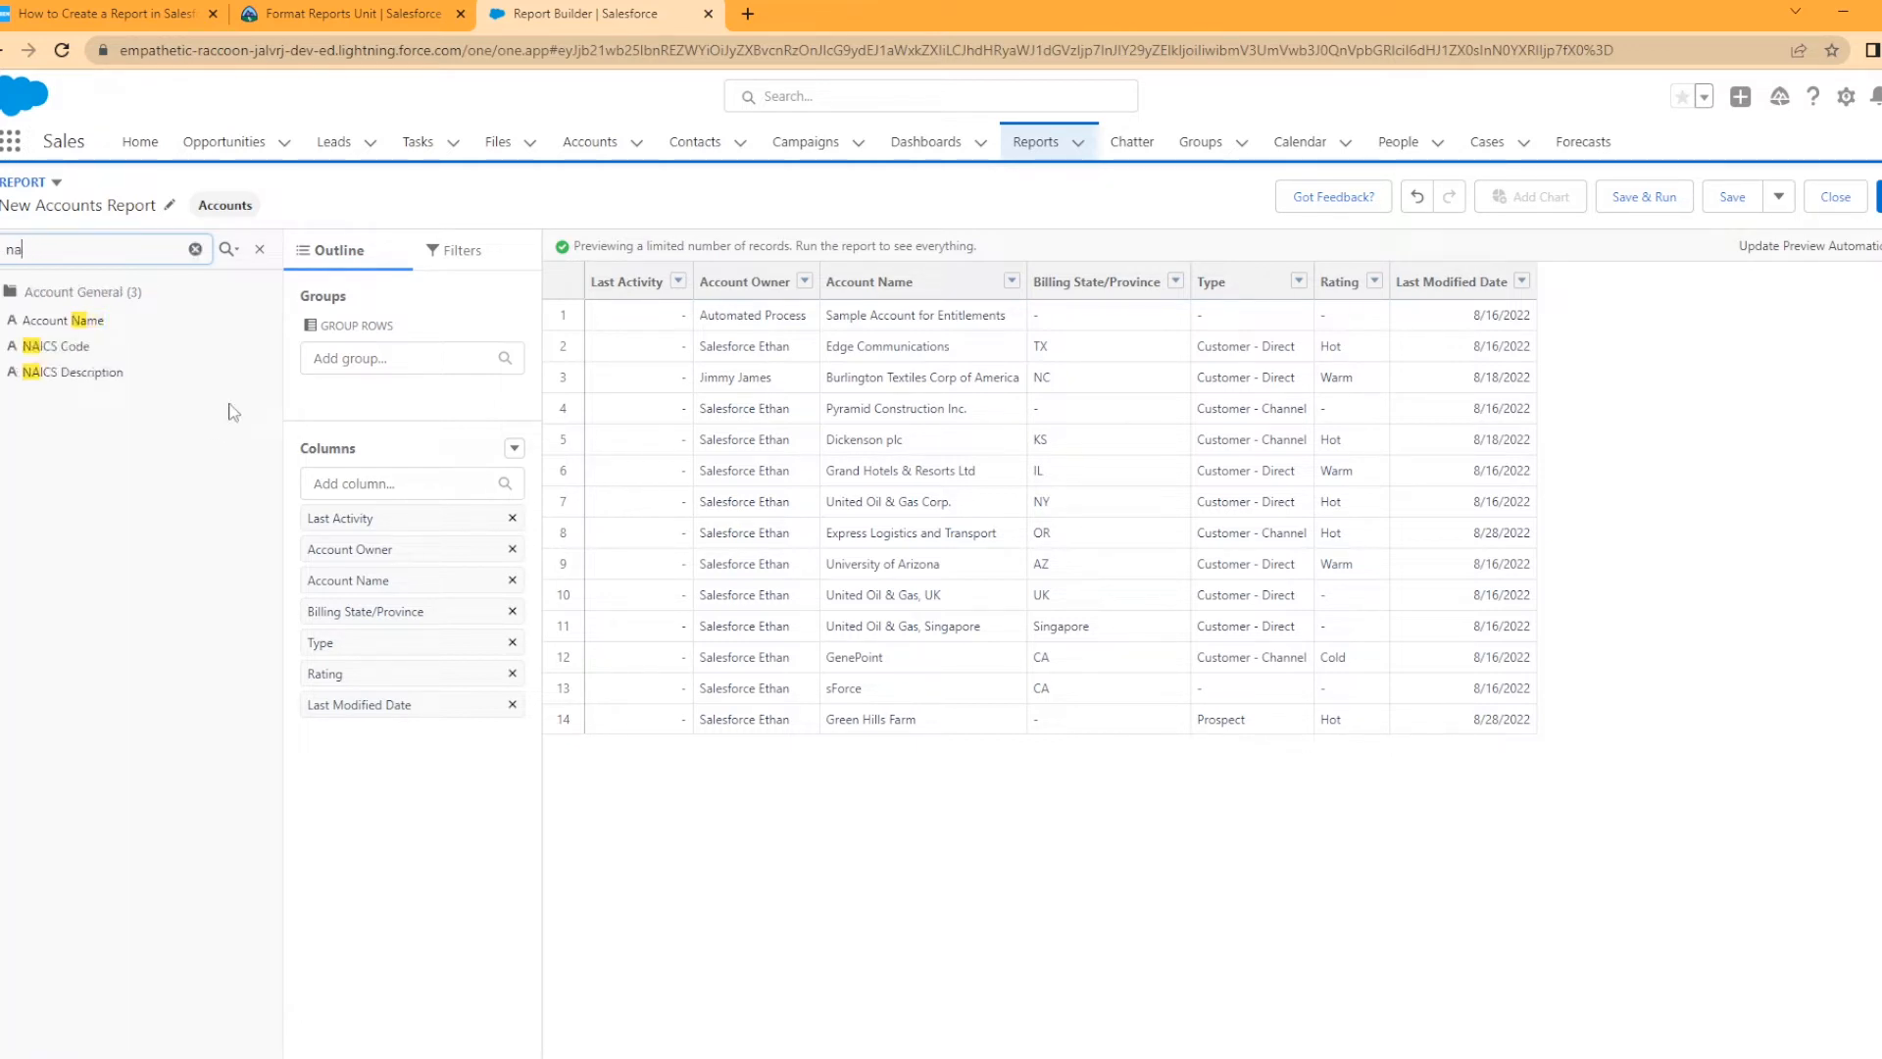
click(279, 252)
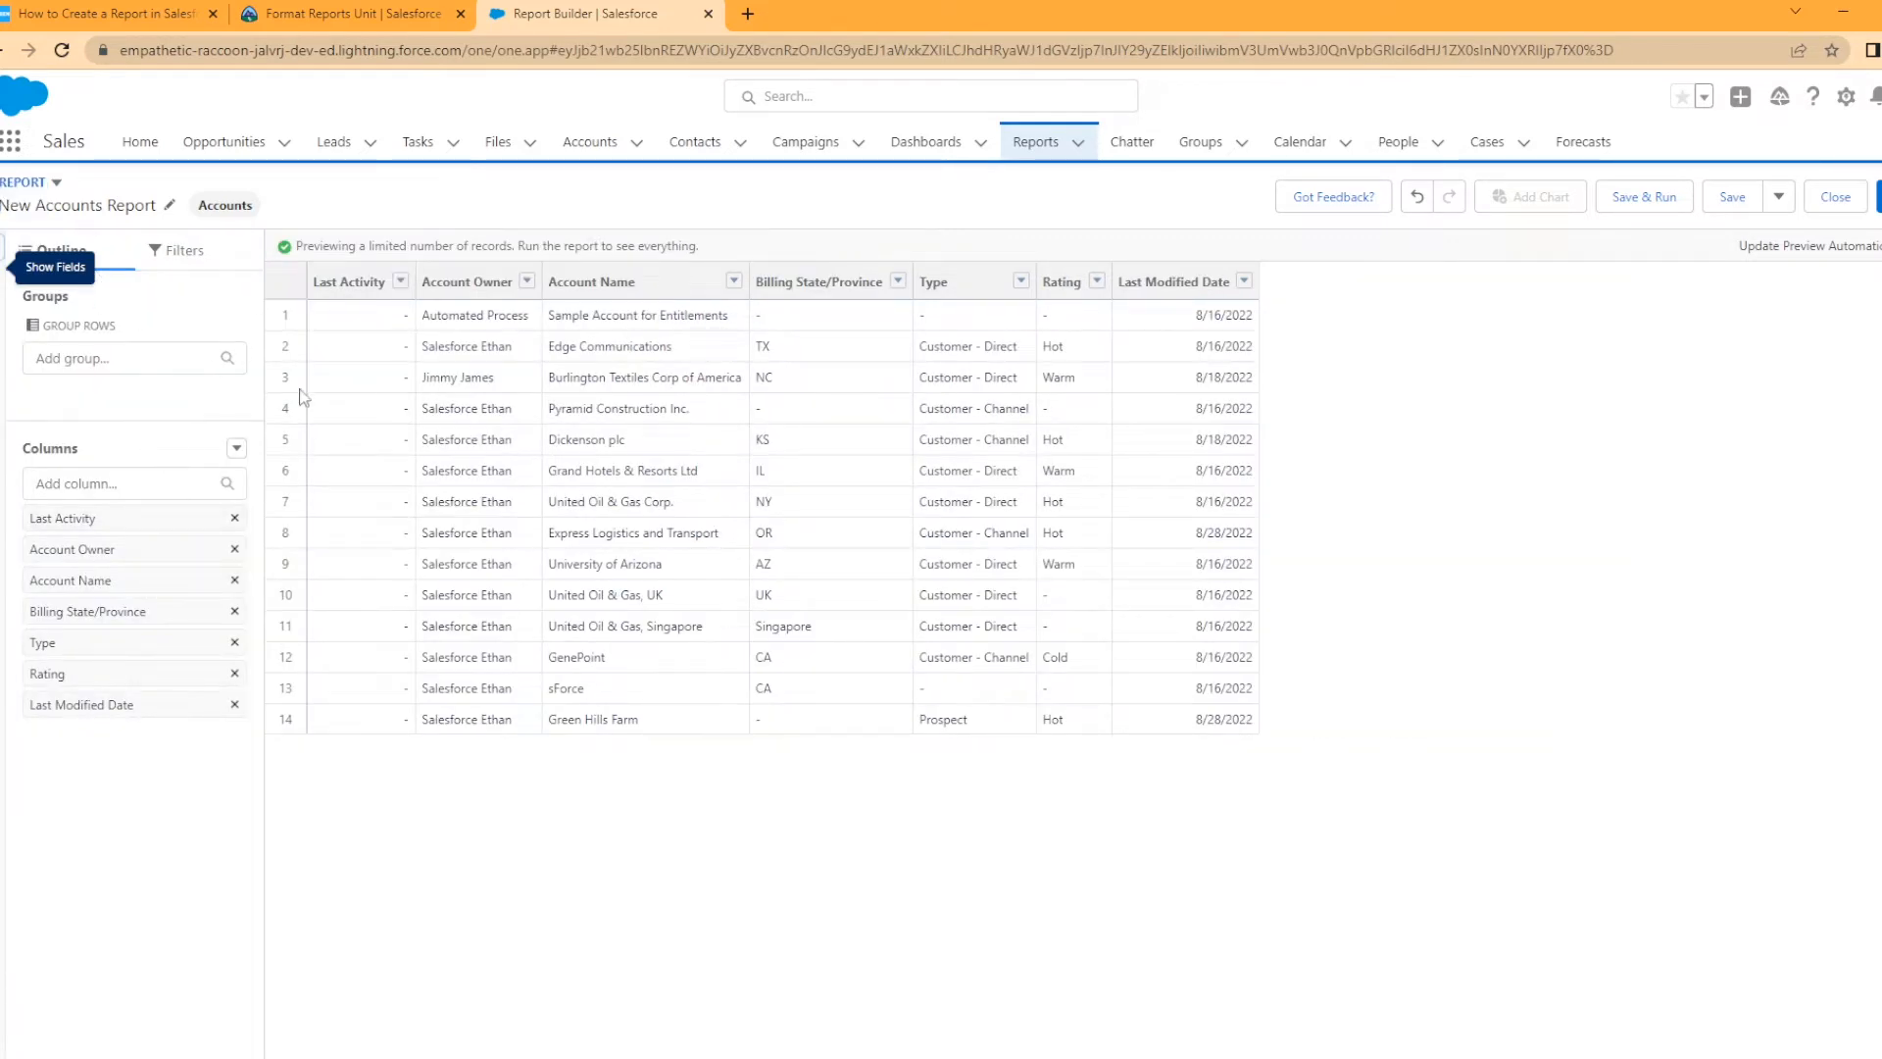
Try adding the Account Site column to the report and remove it again
click(128, 482)
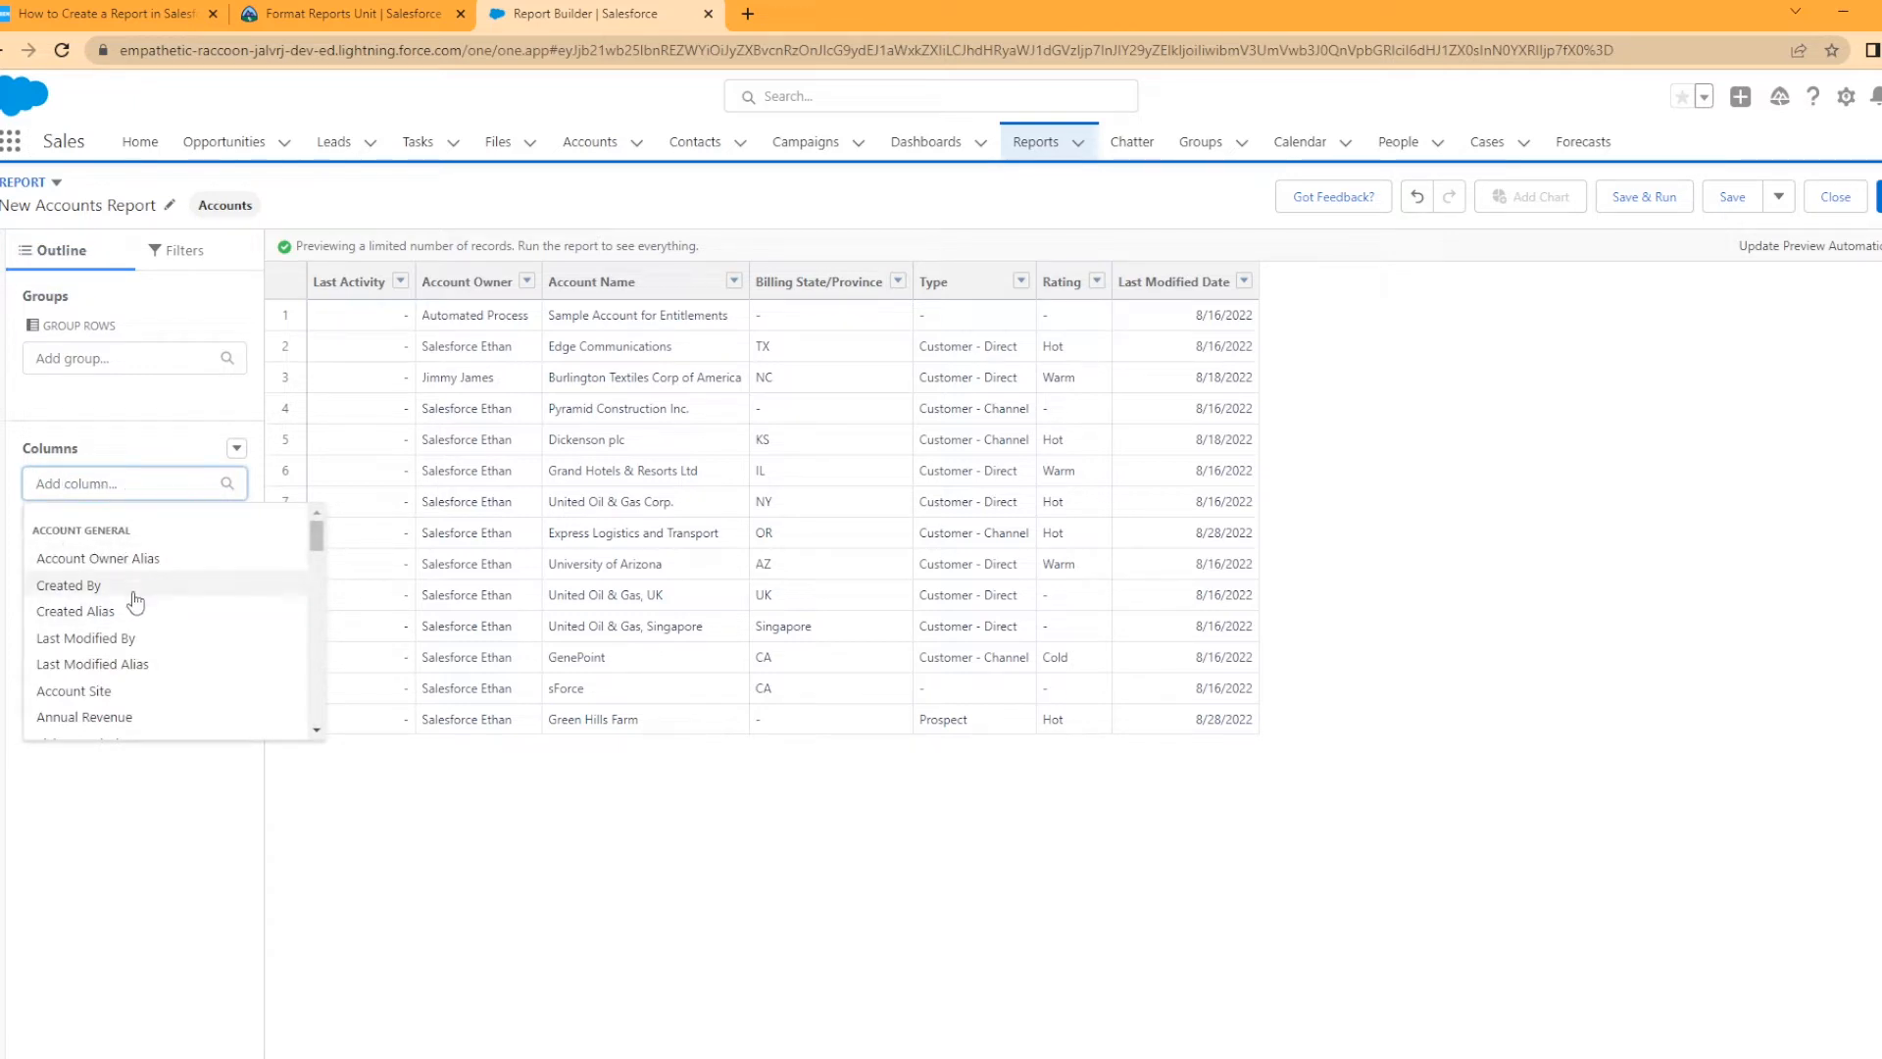
scroll(140, 664, down, 3)
scroll(140, 647, up, 3)
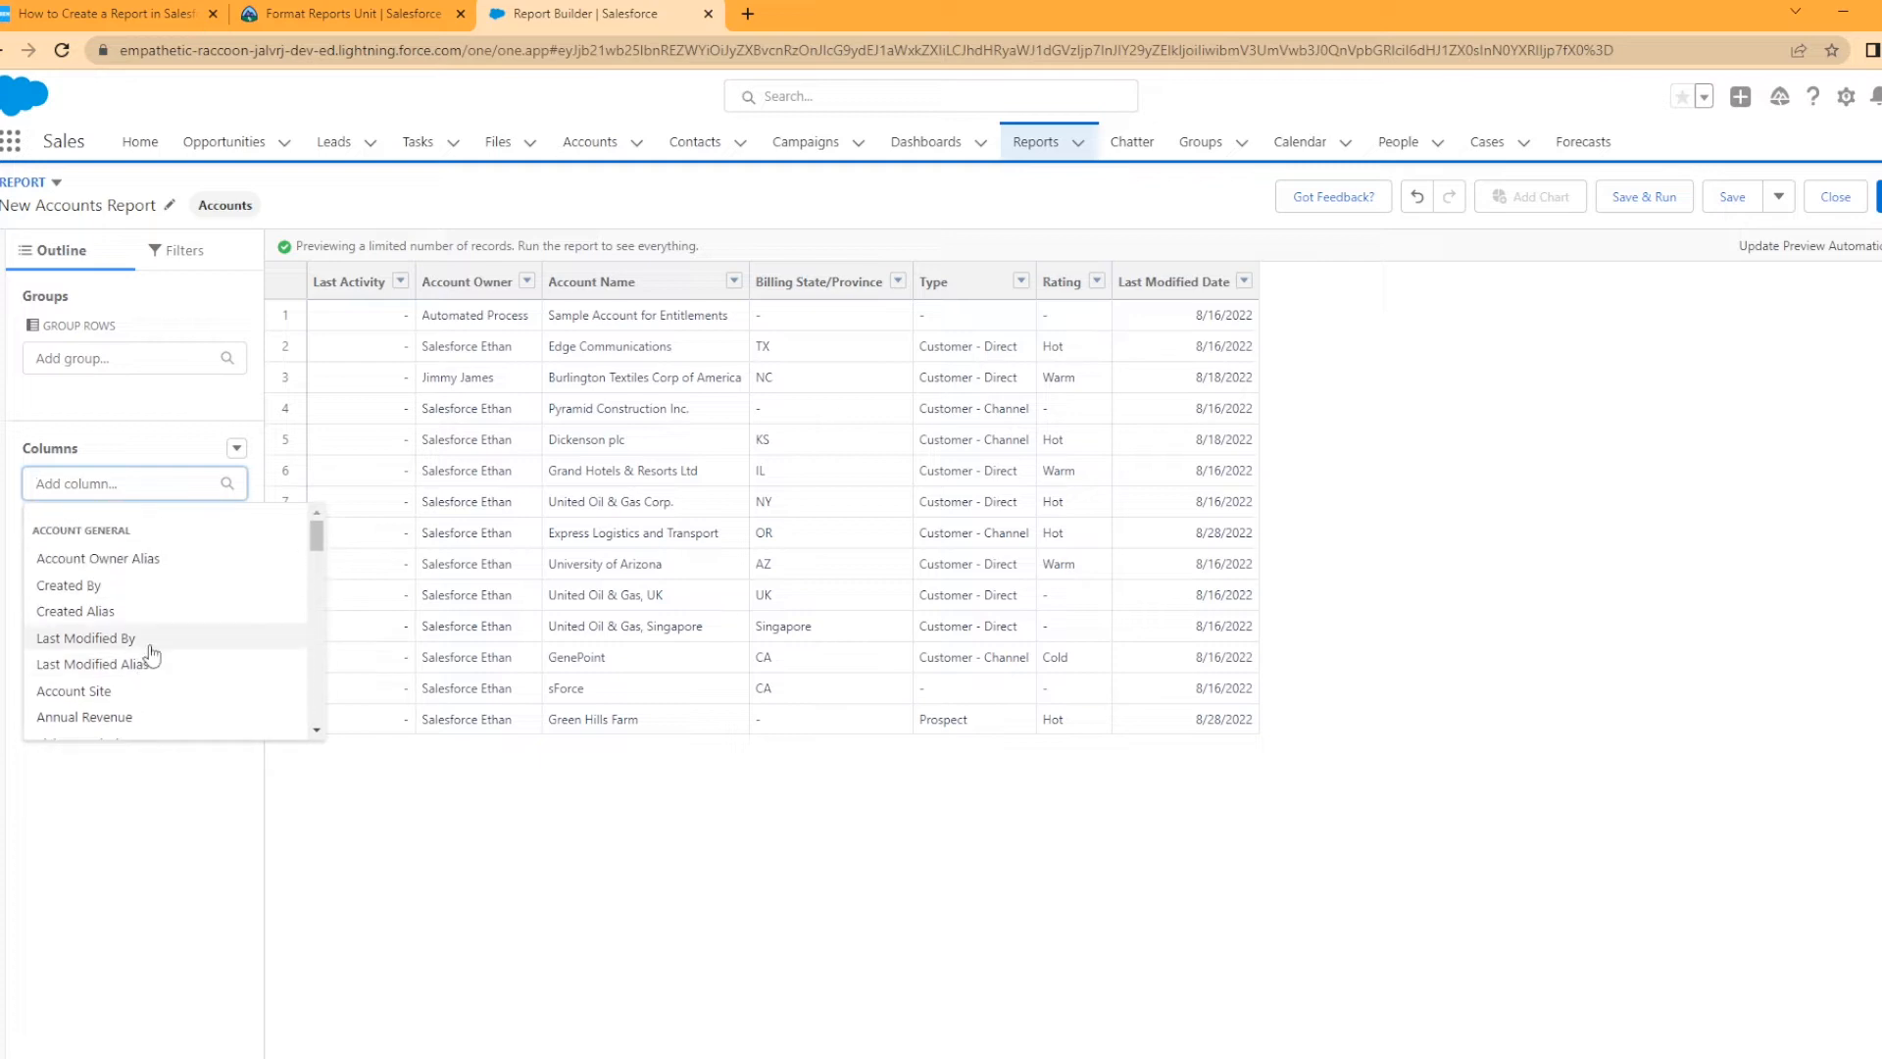
scroll(148, 627, down, 2)
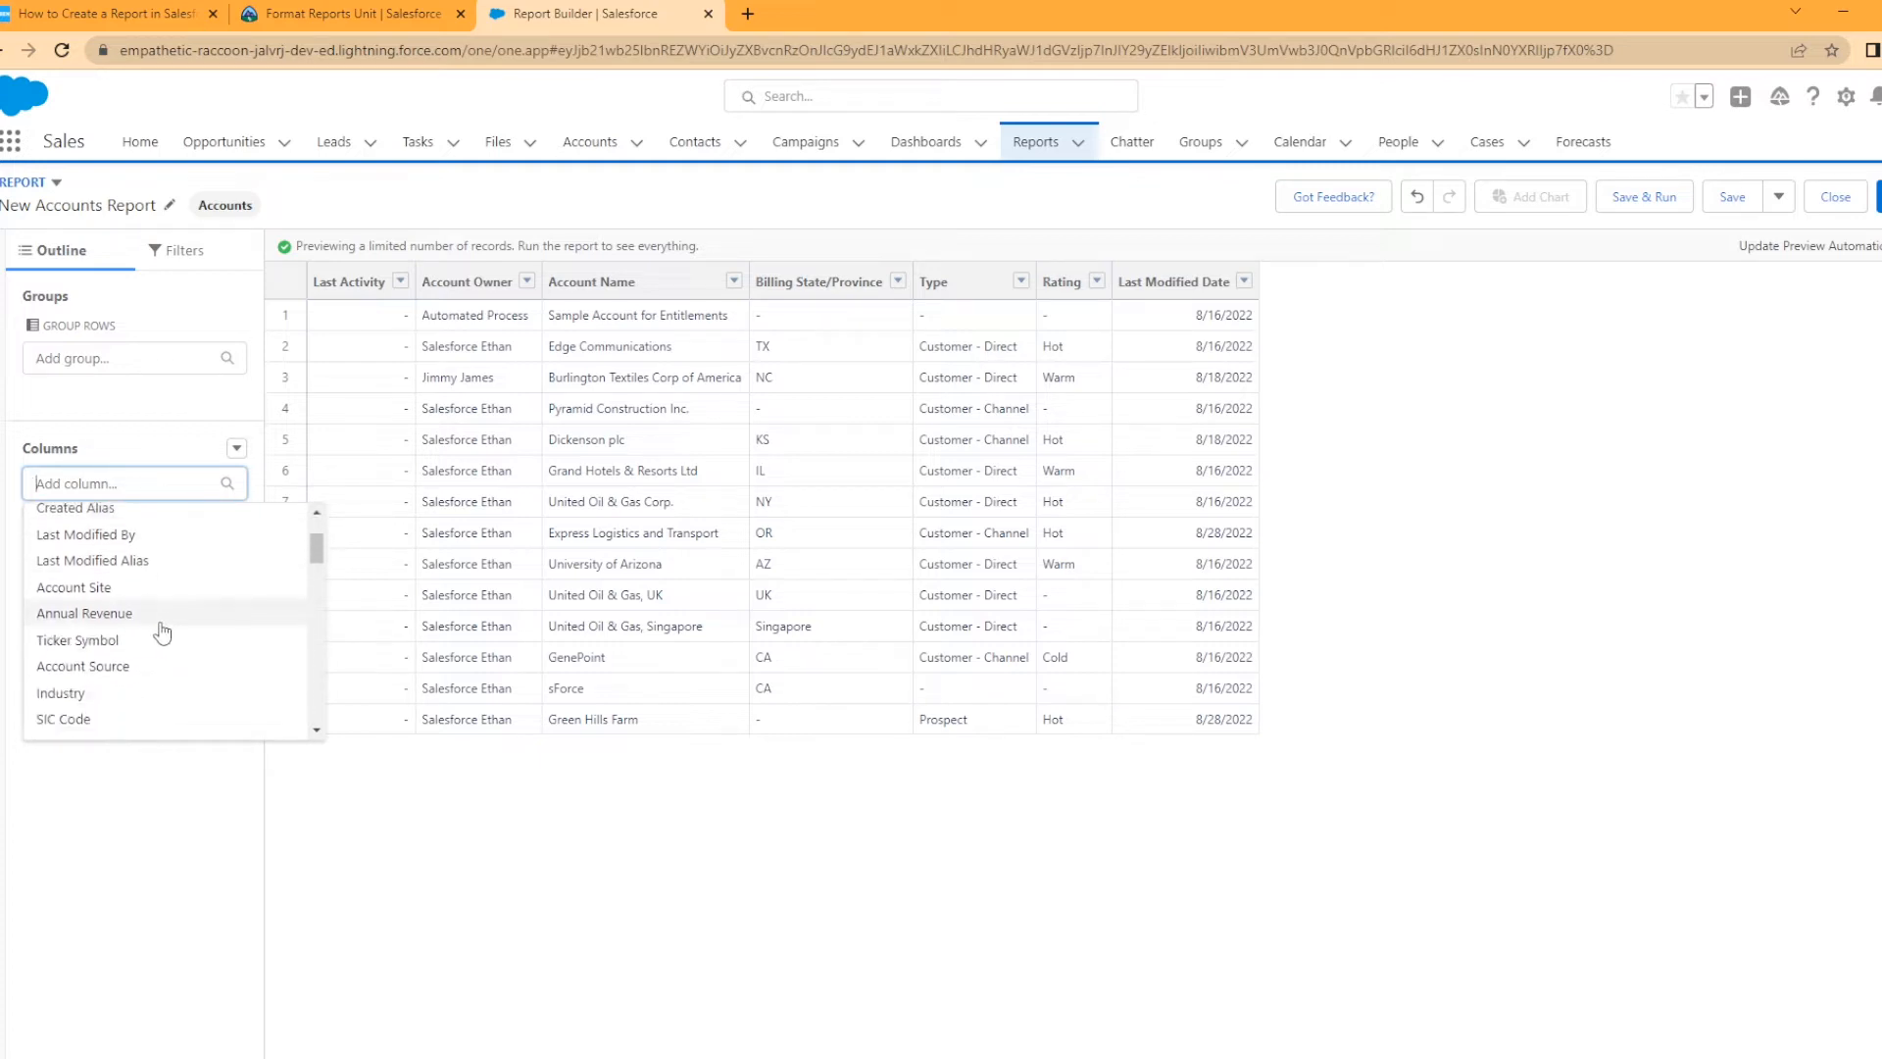
click(74, 587)
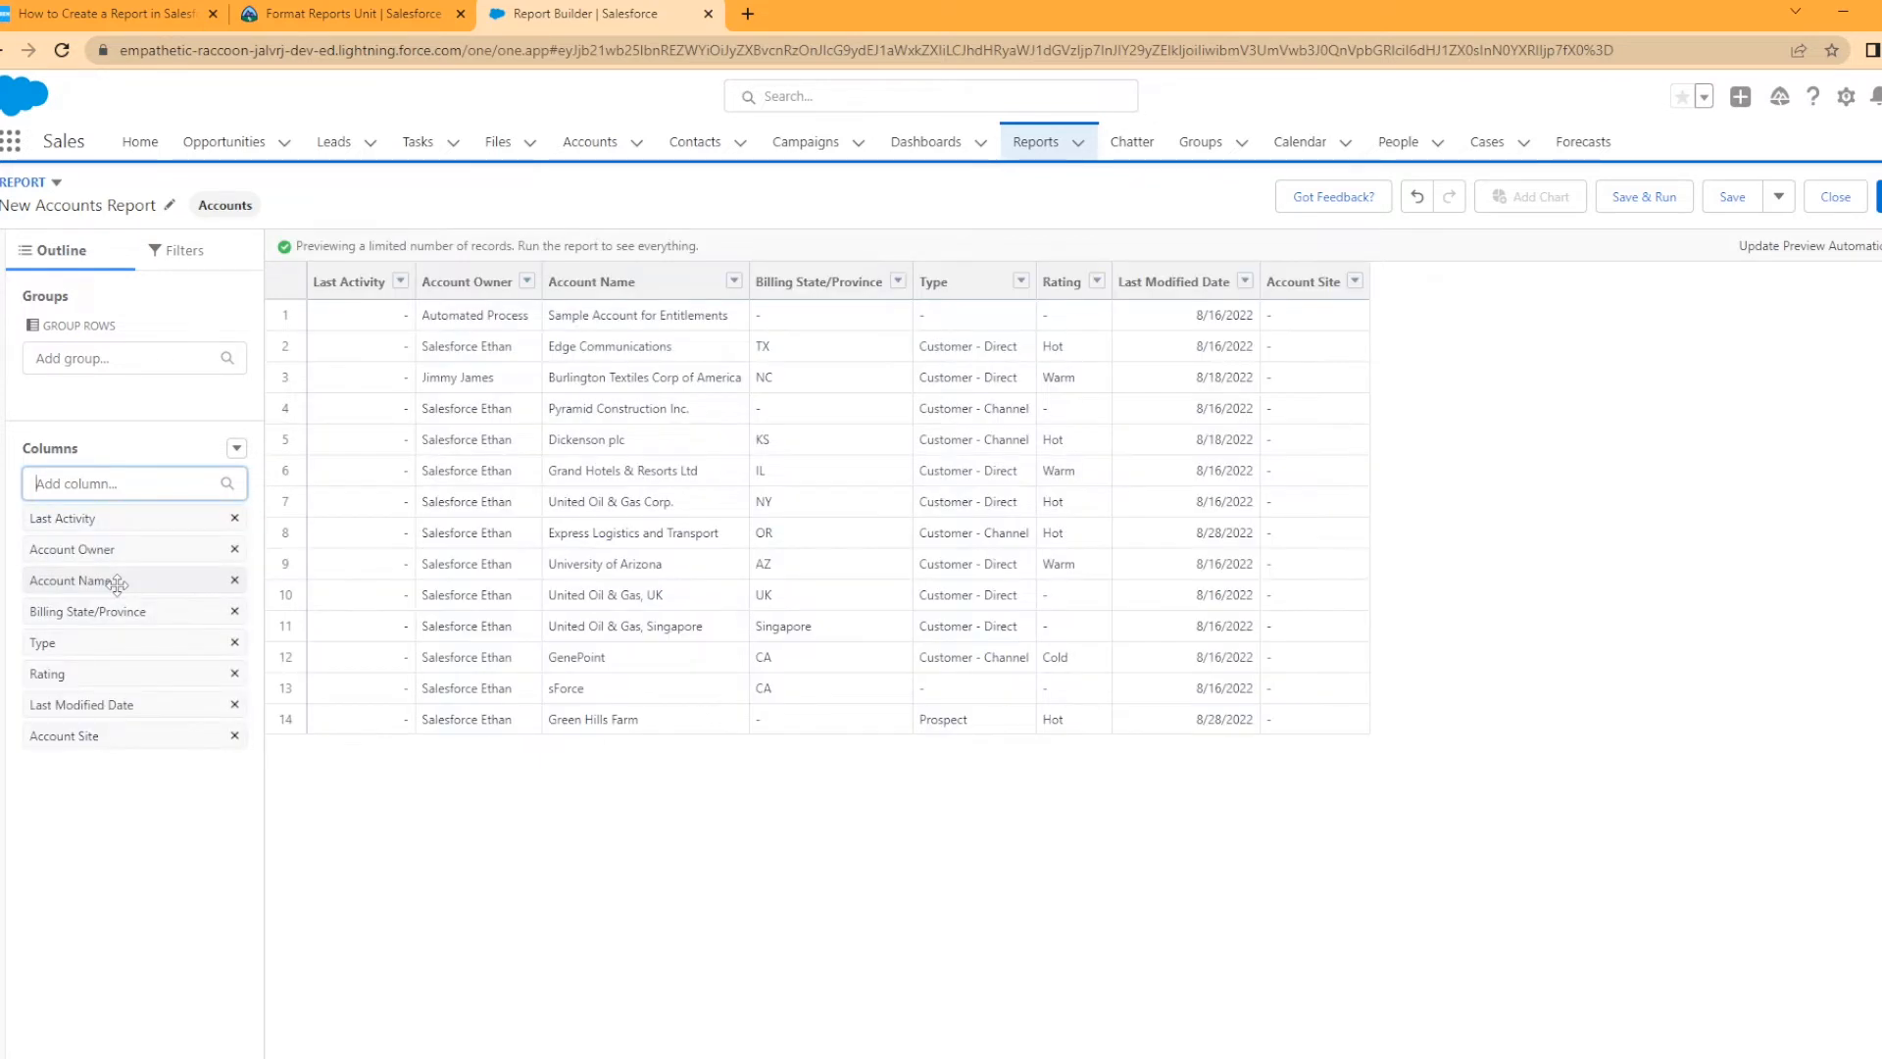
click(234, 737)
Add the Employees column to the report and place it directly after Account Owner
click(147, 483)
scroll(138, 647, down, 3)
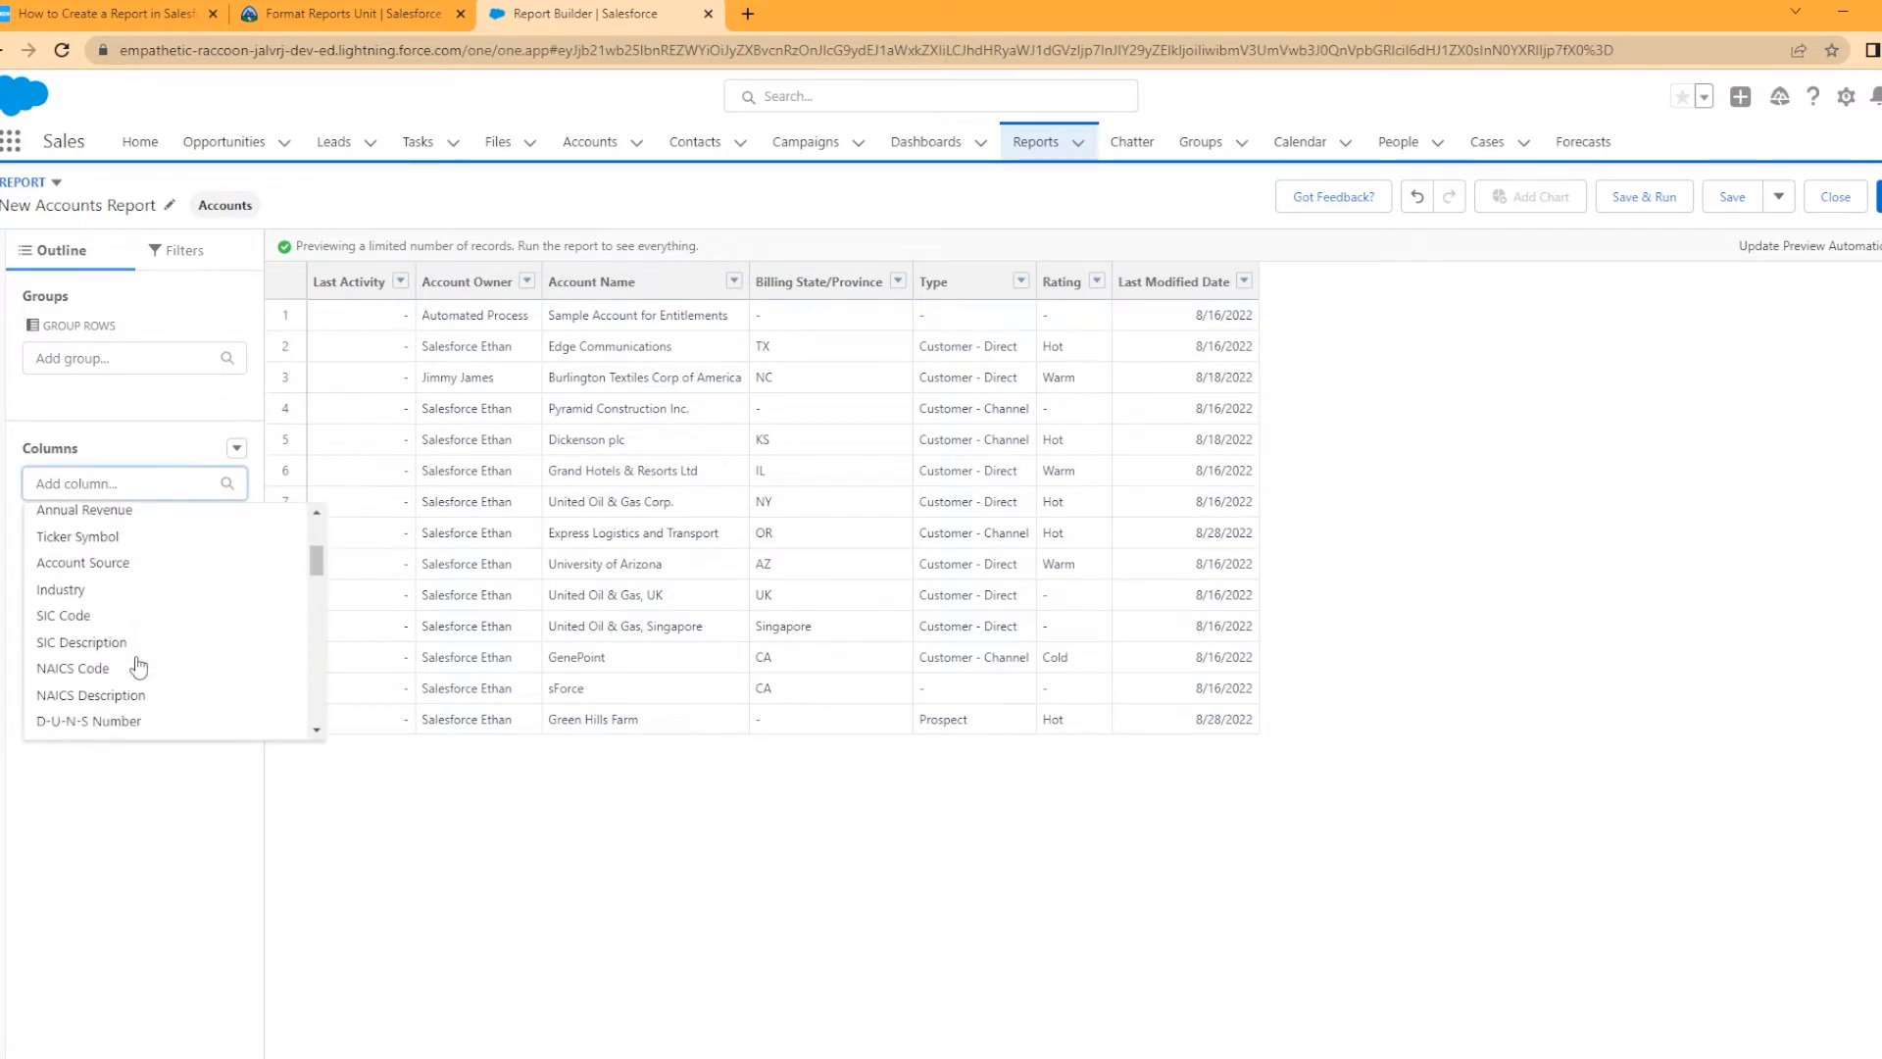
scroll(138, 664, up, 3)
scroll(154, 667, down, 3)
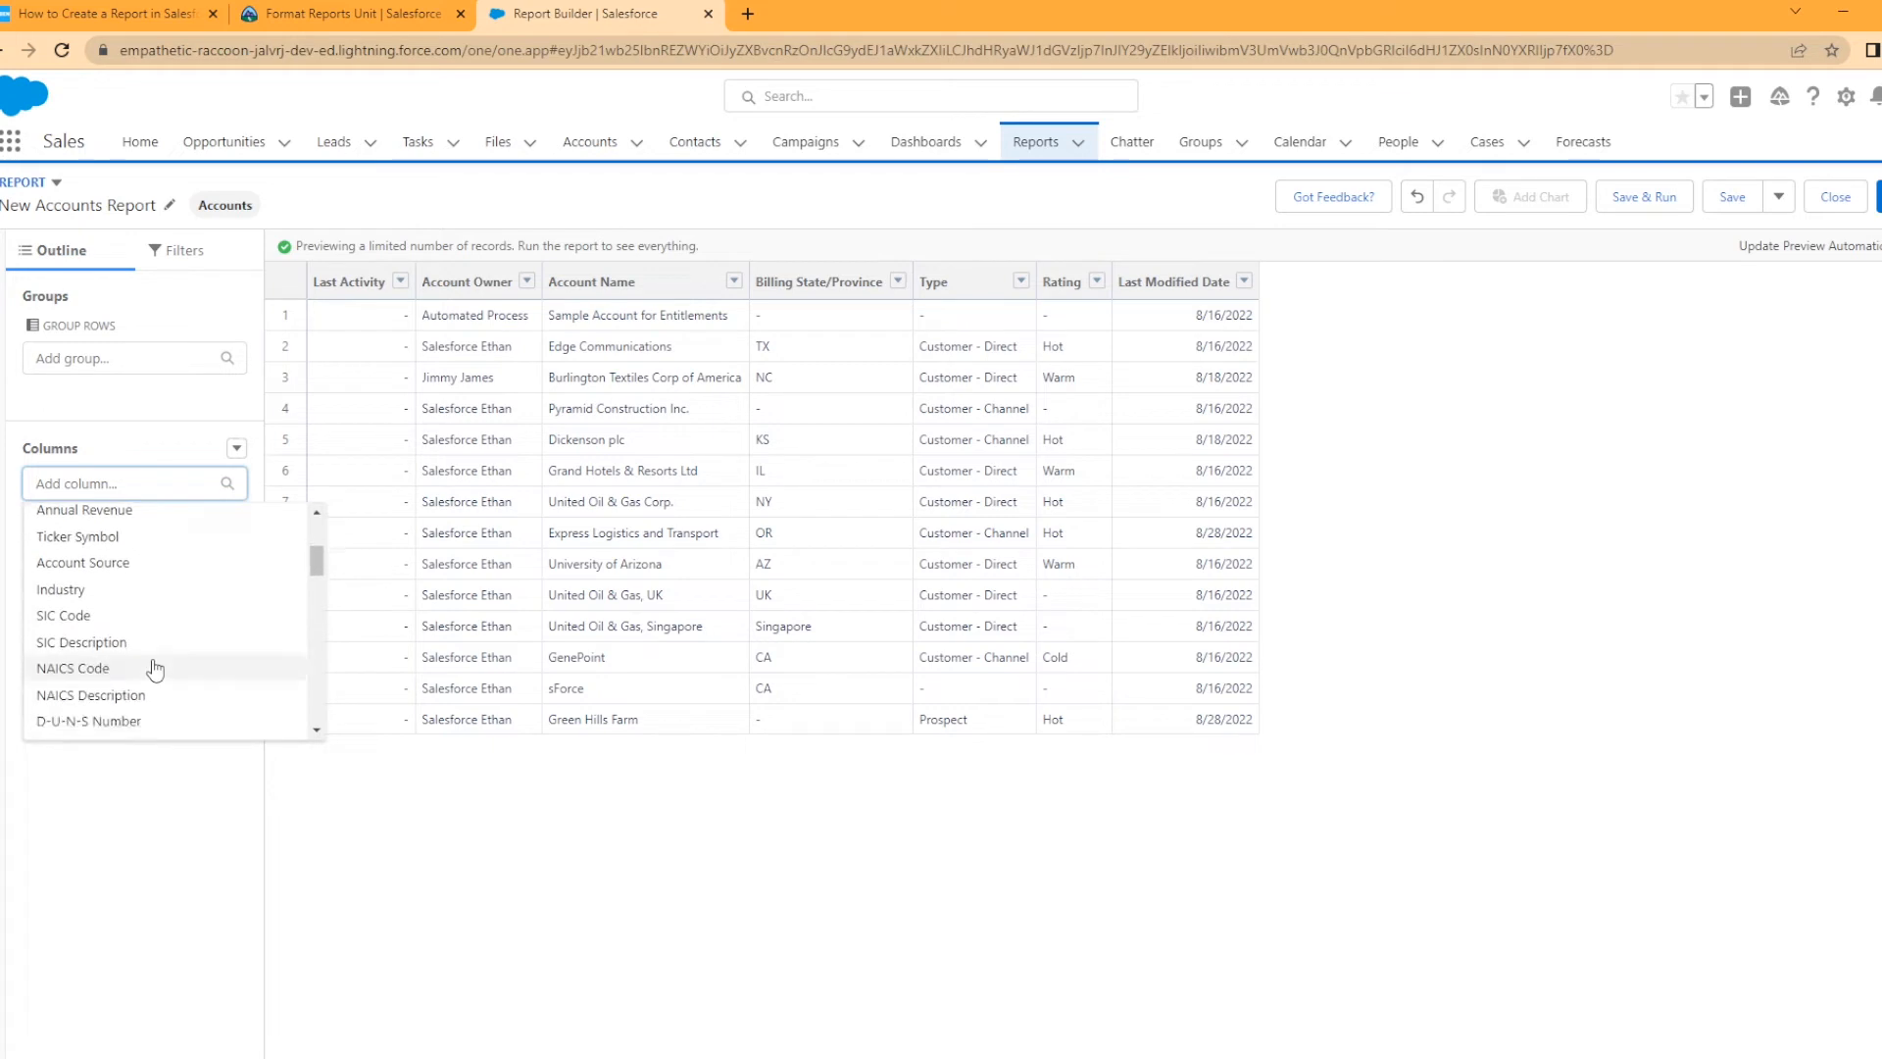
scroll(162, 657, down, 3)
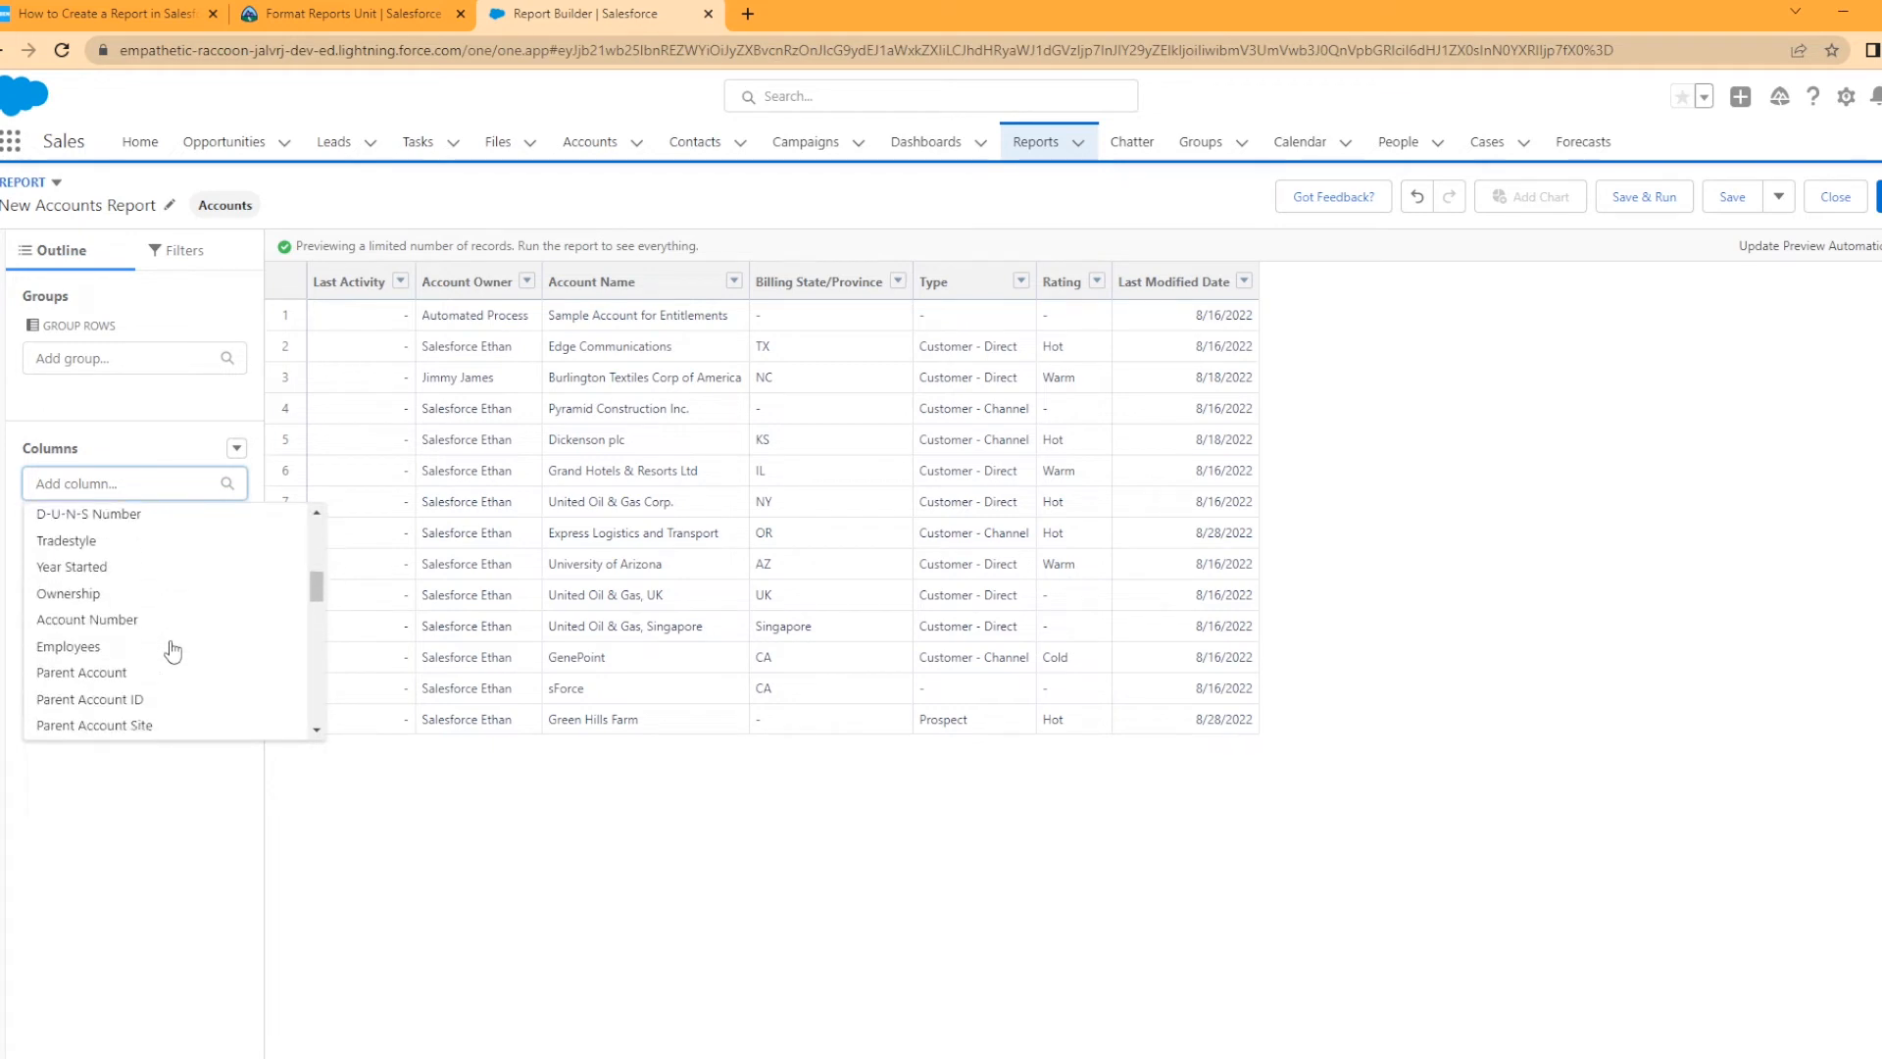
click(93, 649)
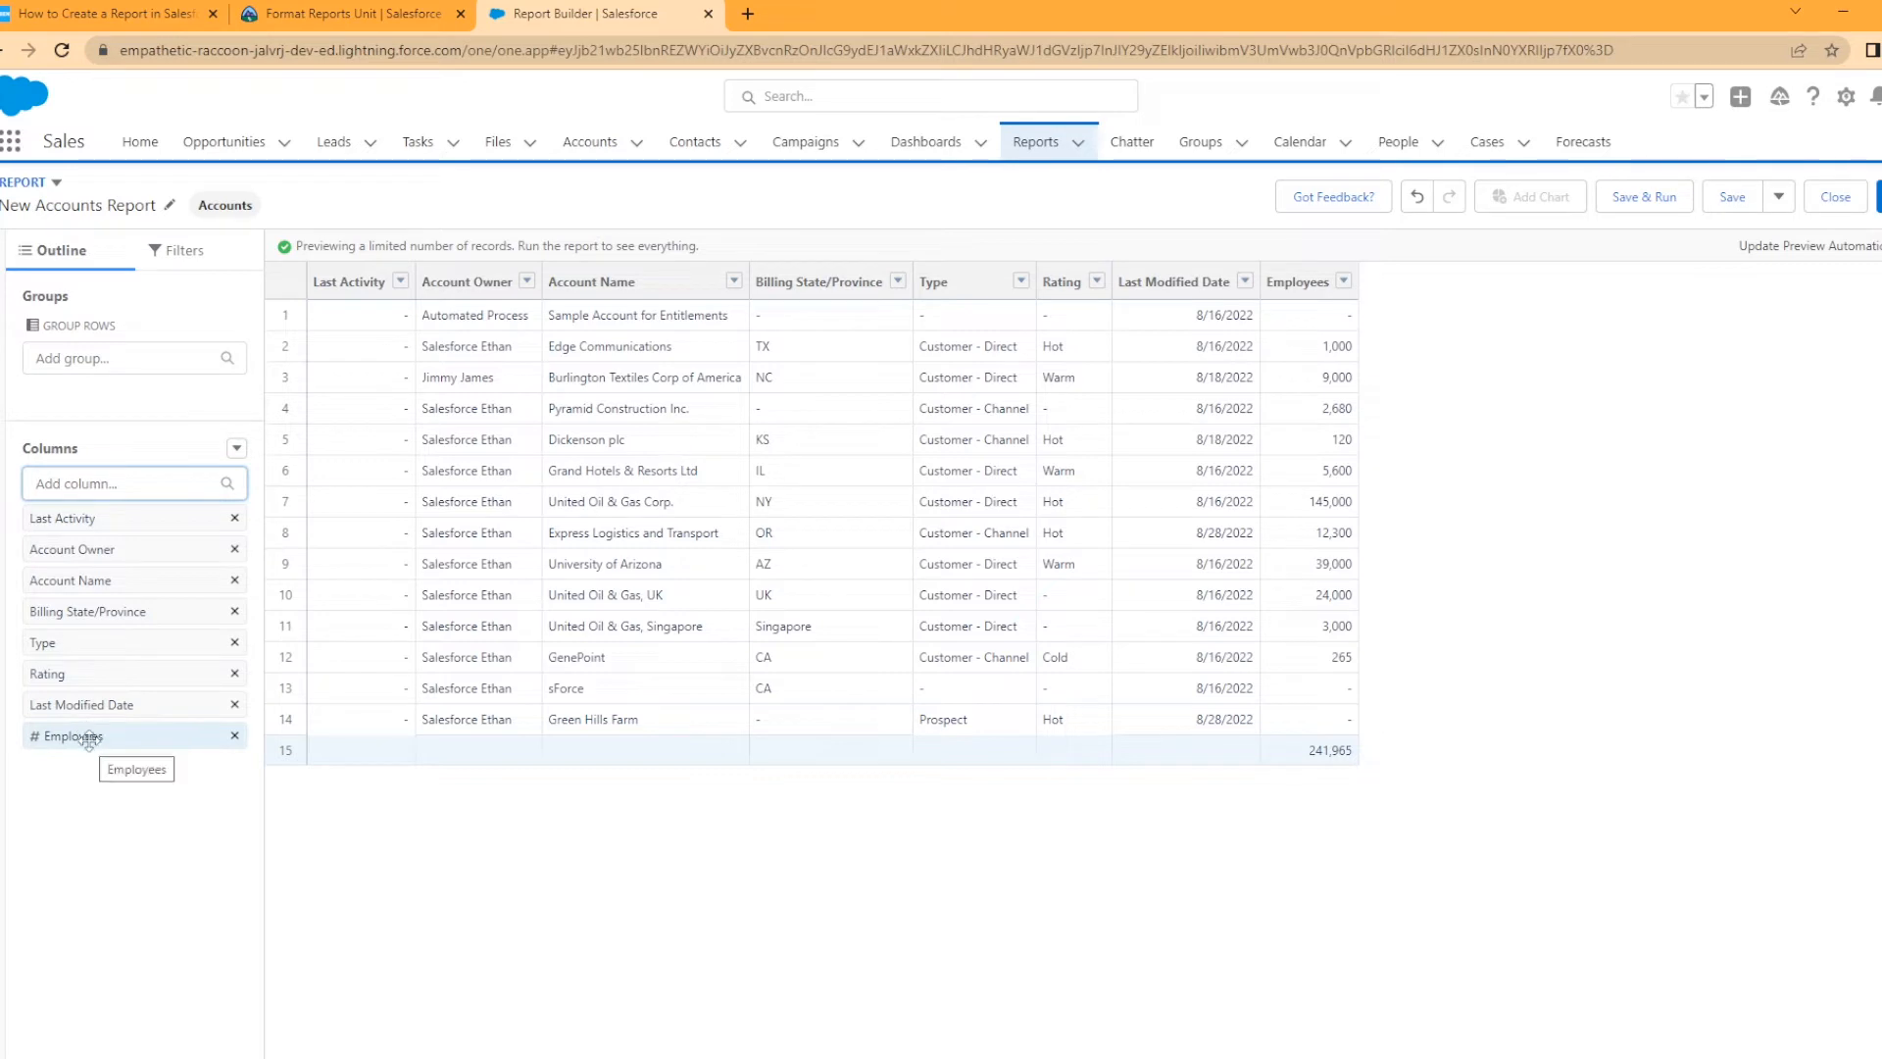
drag(89, 738, 128, 555)
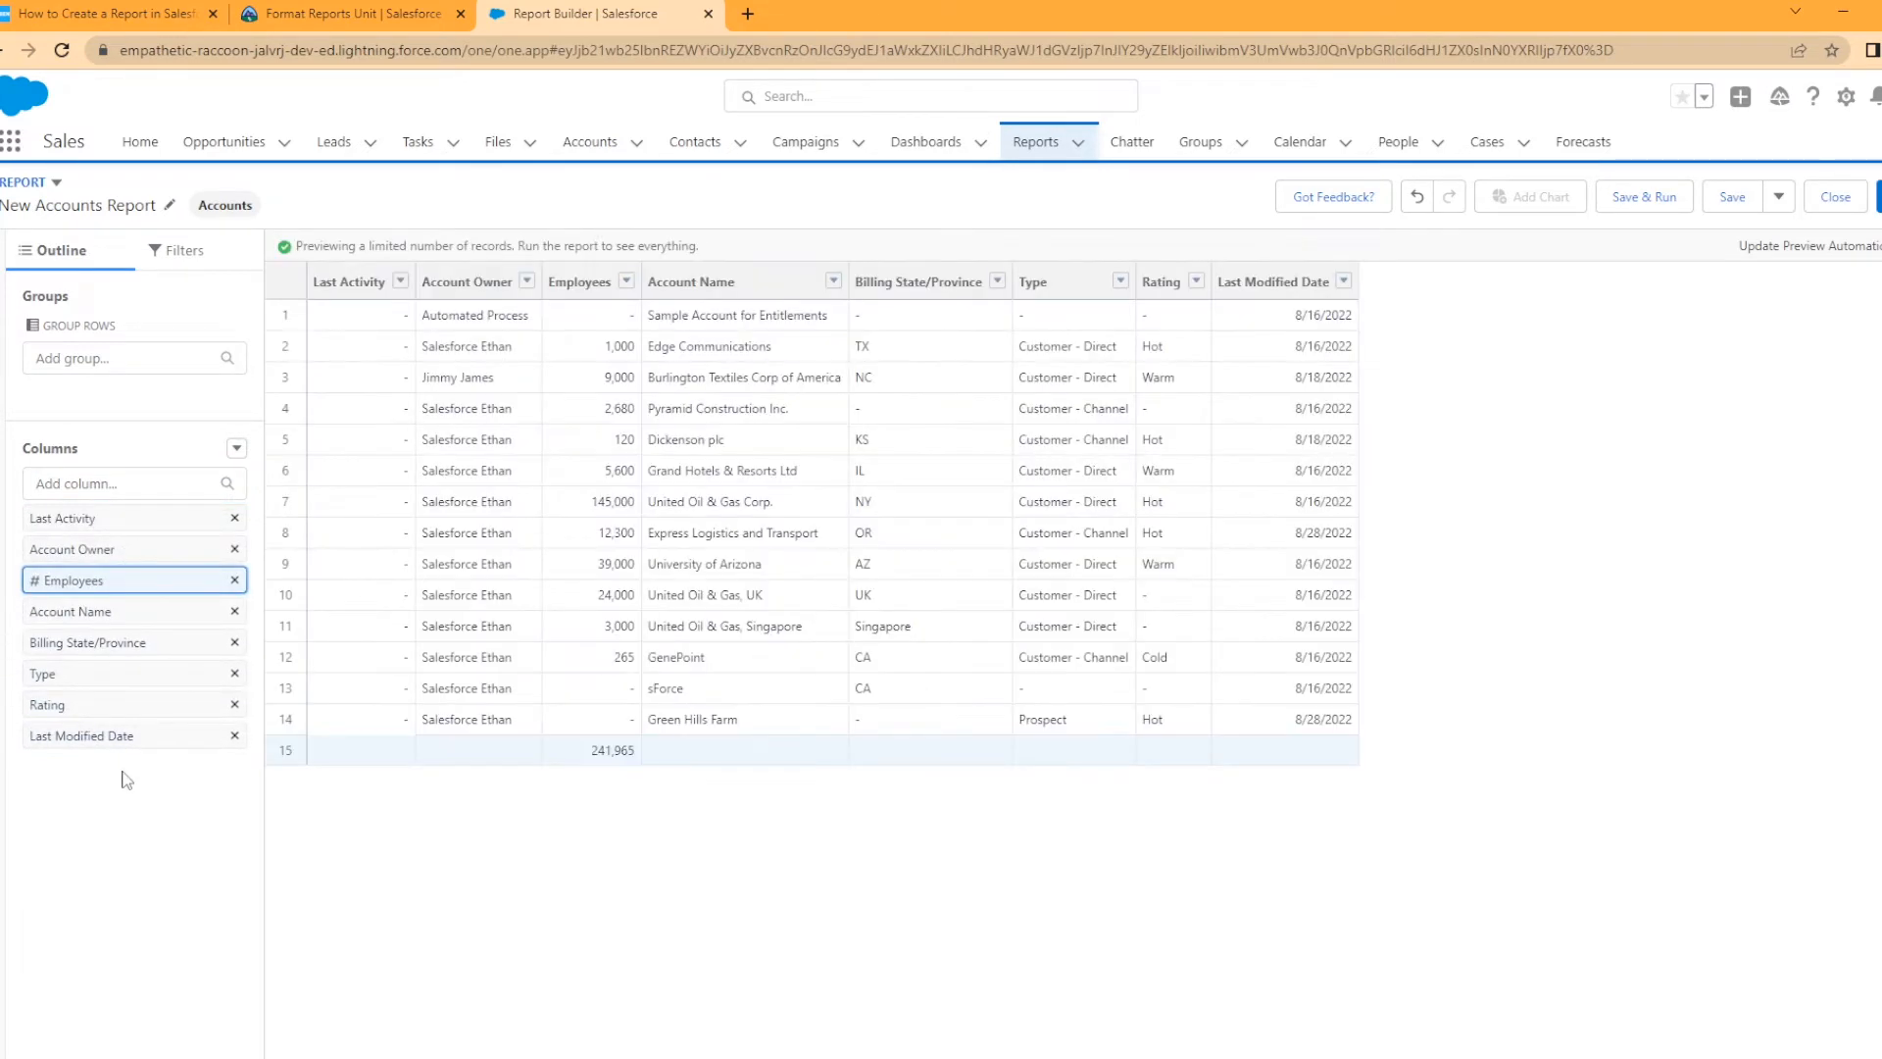
Rearrange the report columns to begin with Last Activity, Account Name, Account Owner, Employees and Billing State/Province
drag(355, 281, 681, 285)
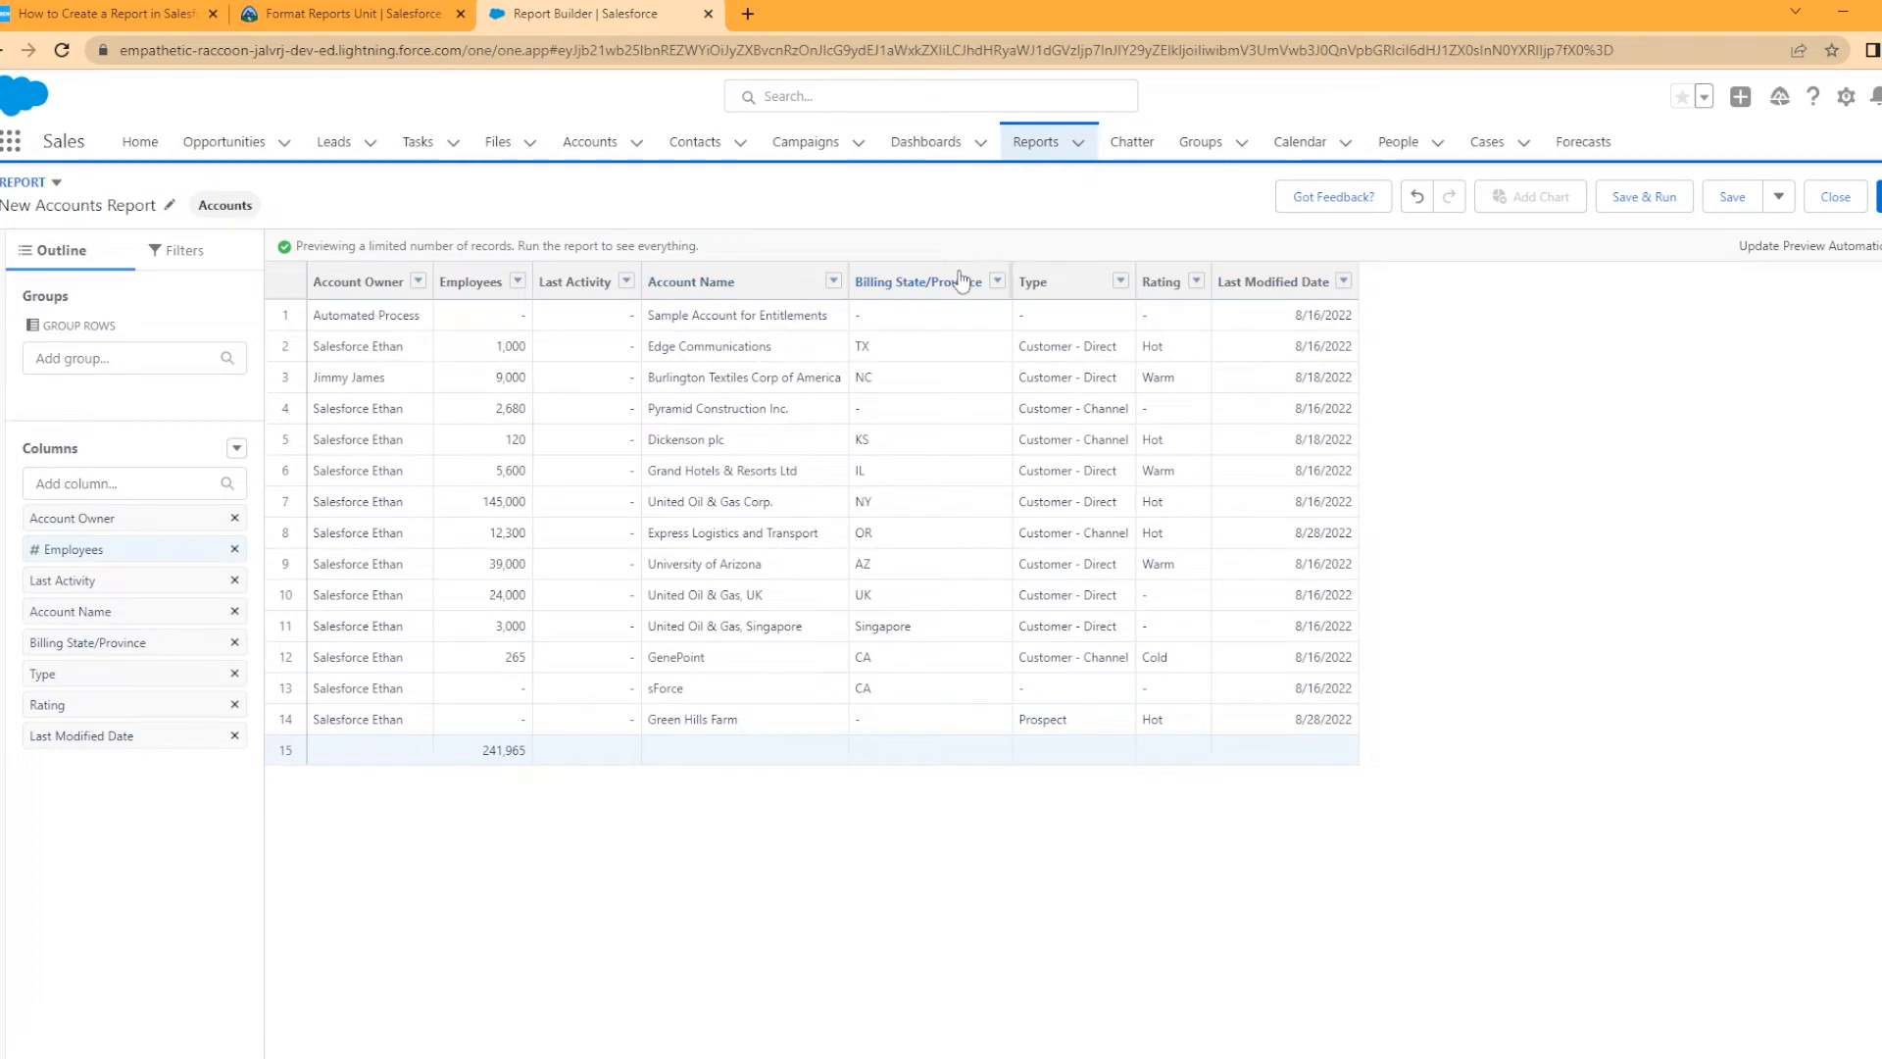
drag(696, 284, 330, 291)
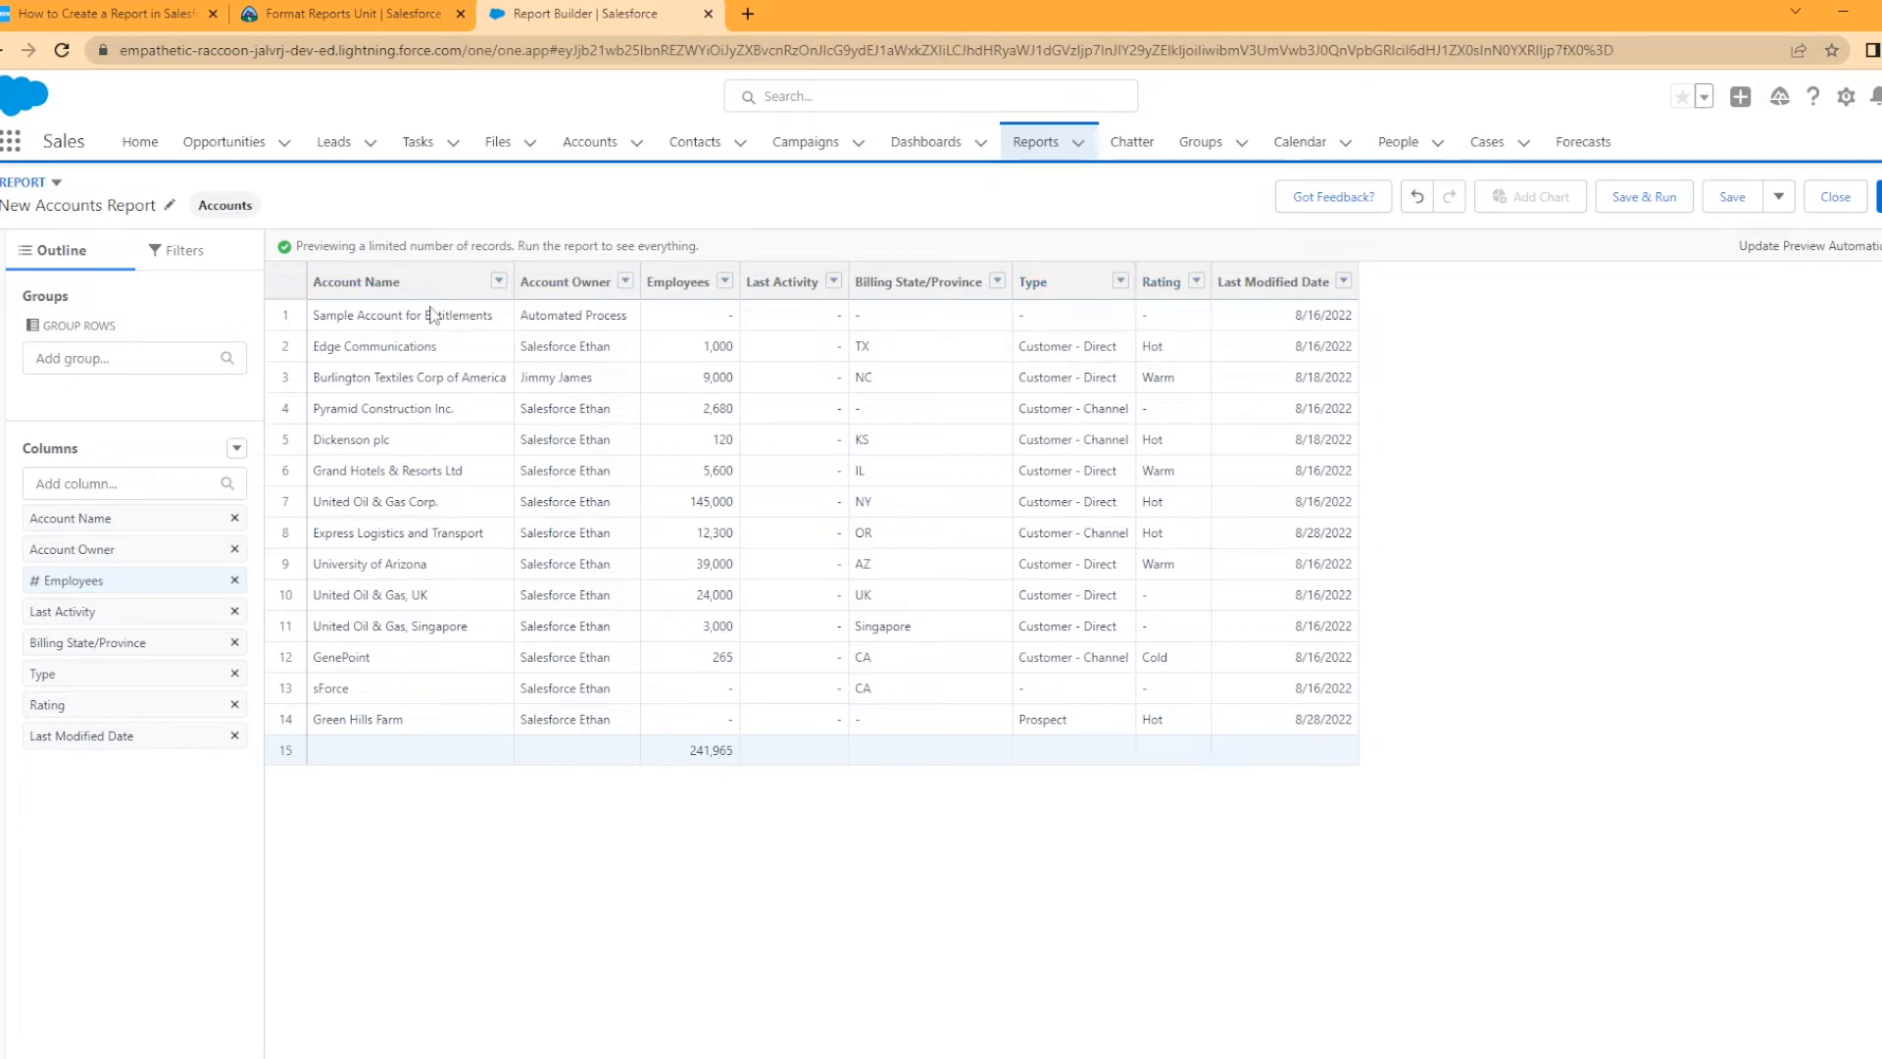
drag(912, 284, 784, 282)
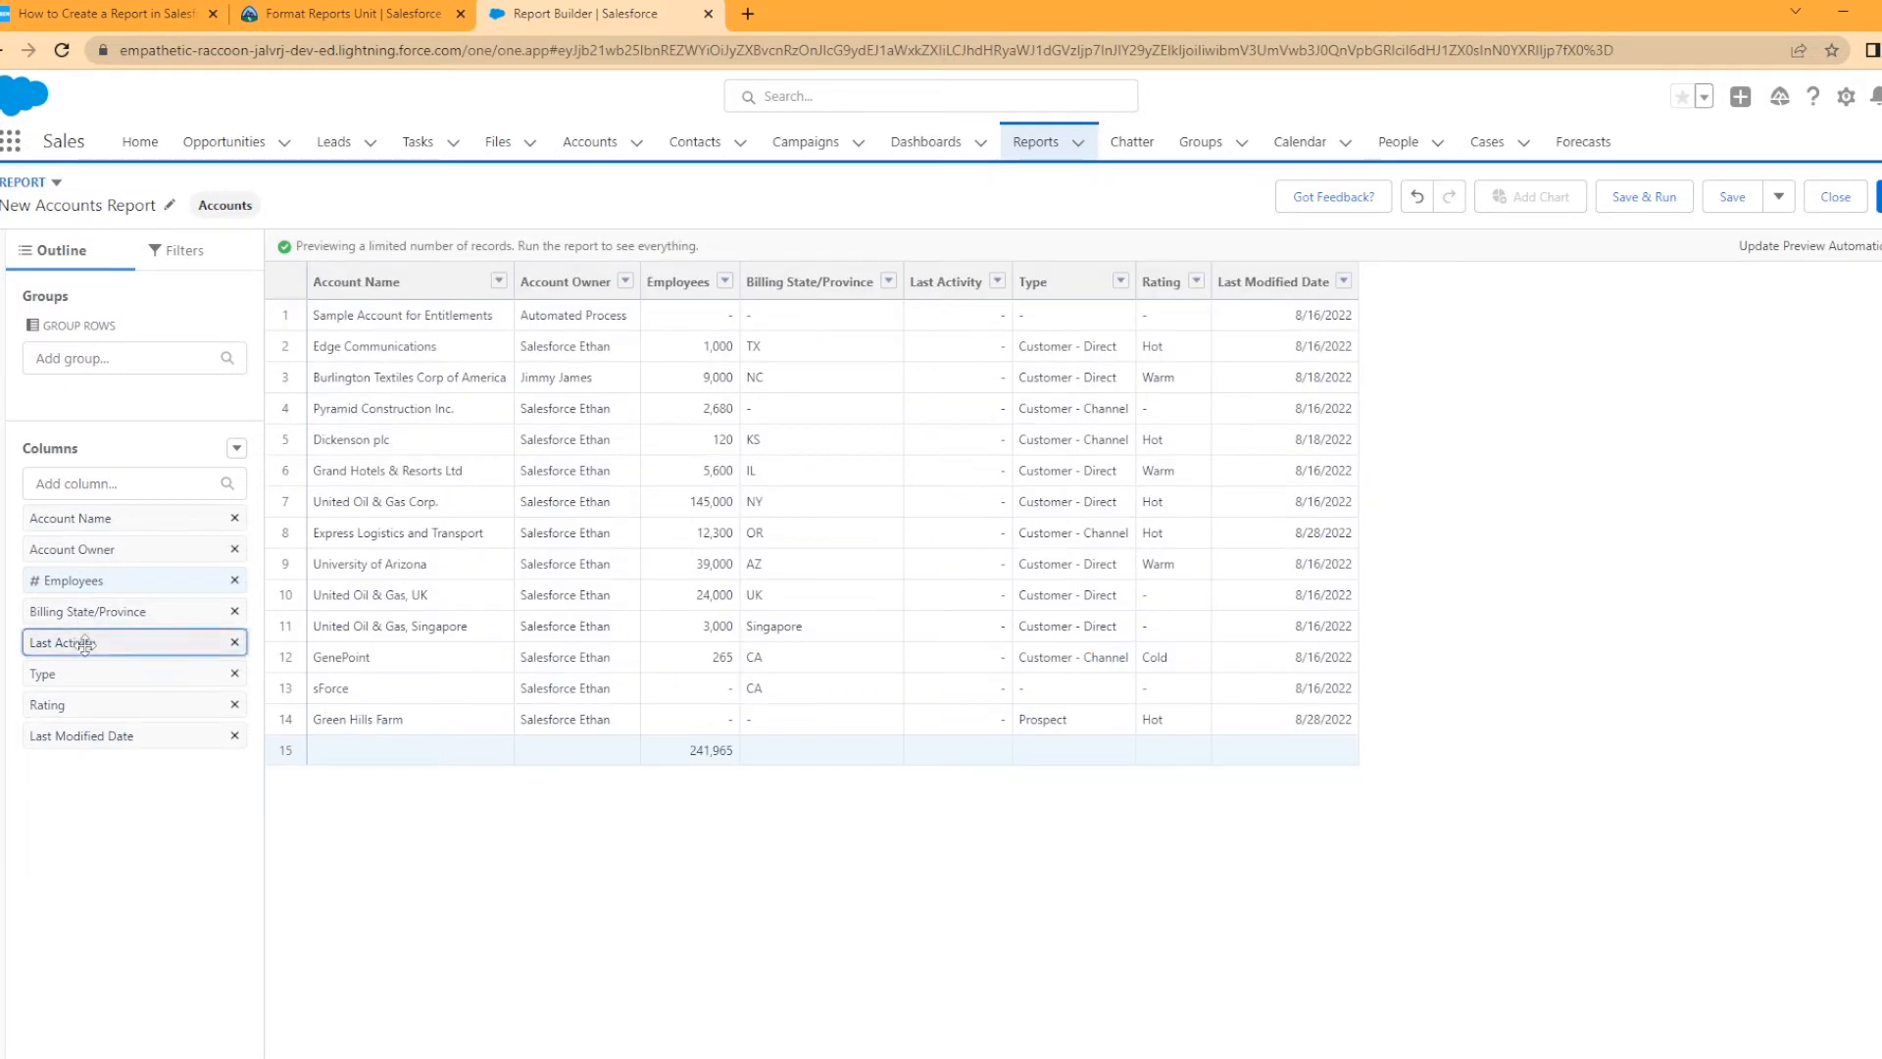
mouse_move(85, 644)
mouse_down()
mouse_move(113, 643)
mouse_move(118, 559)
mouse_move(139, 715)
mouse_move(131, 526)
mouse_move(108, 655)
mouse_up()
drag(549, 319, 324, 286)
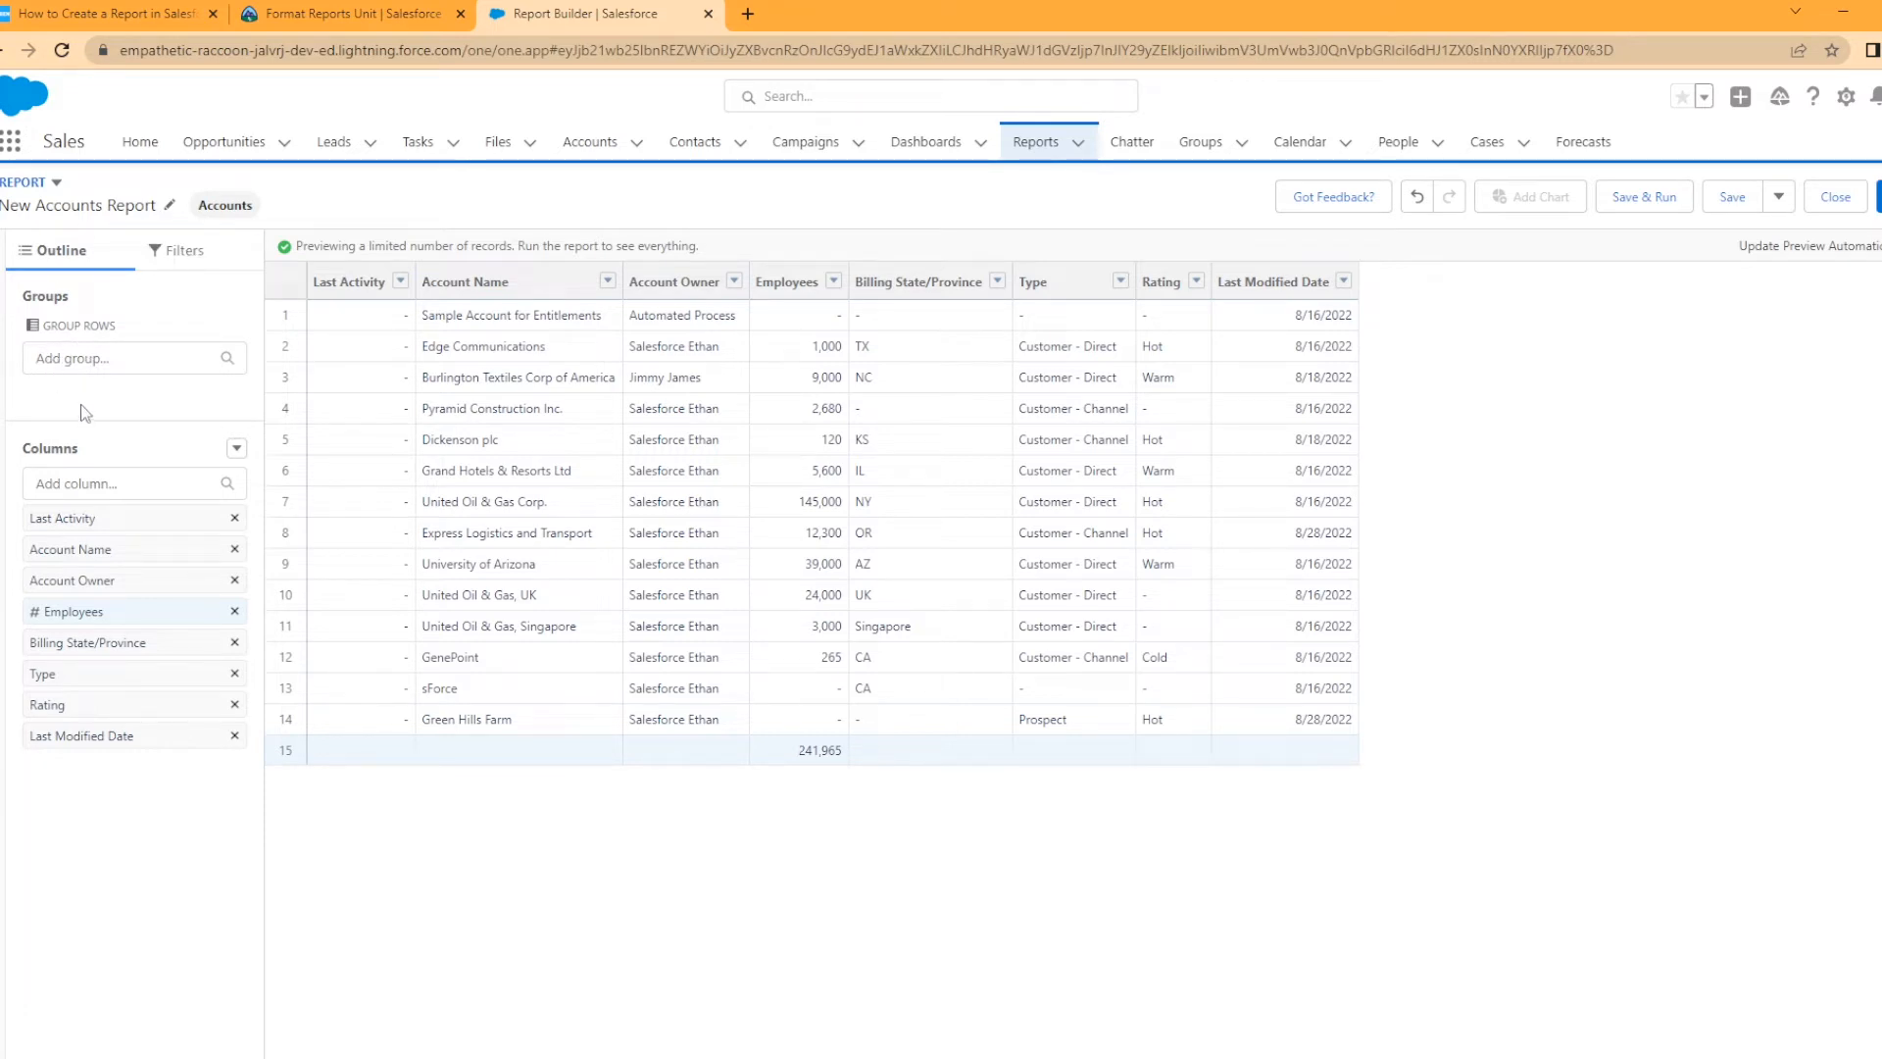
click(113, 357)
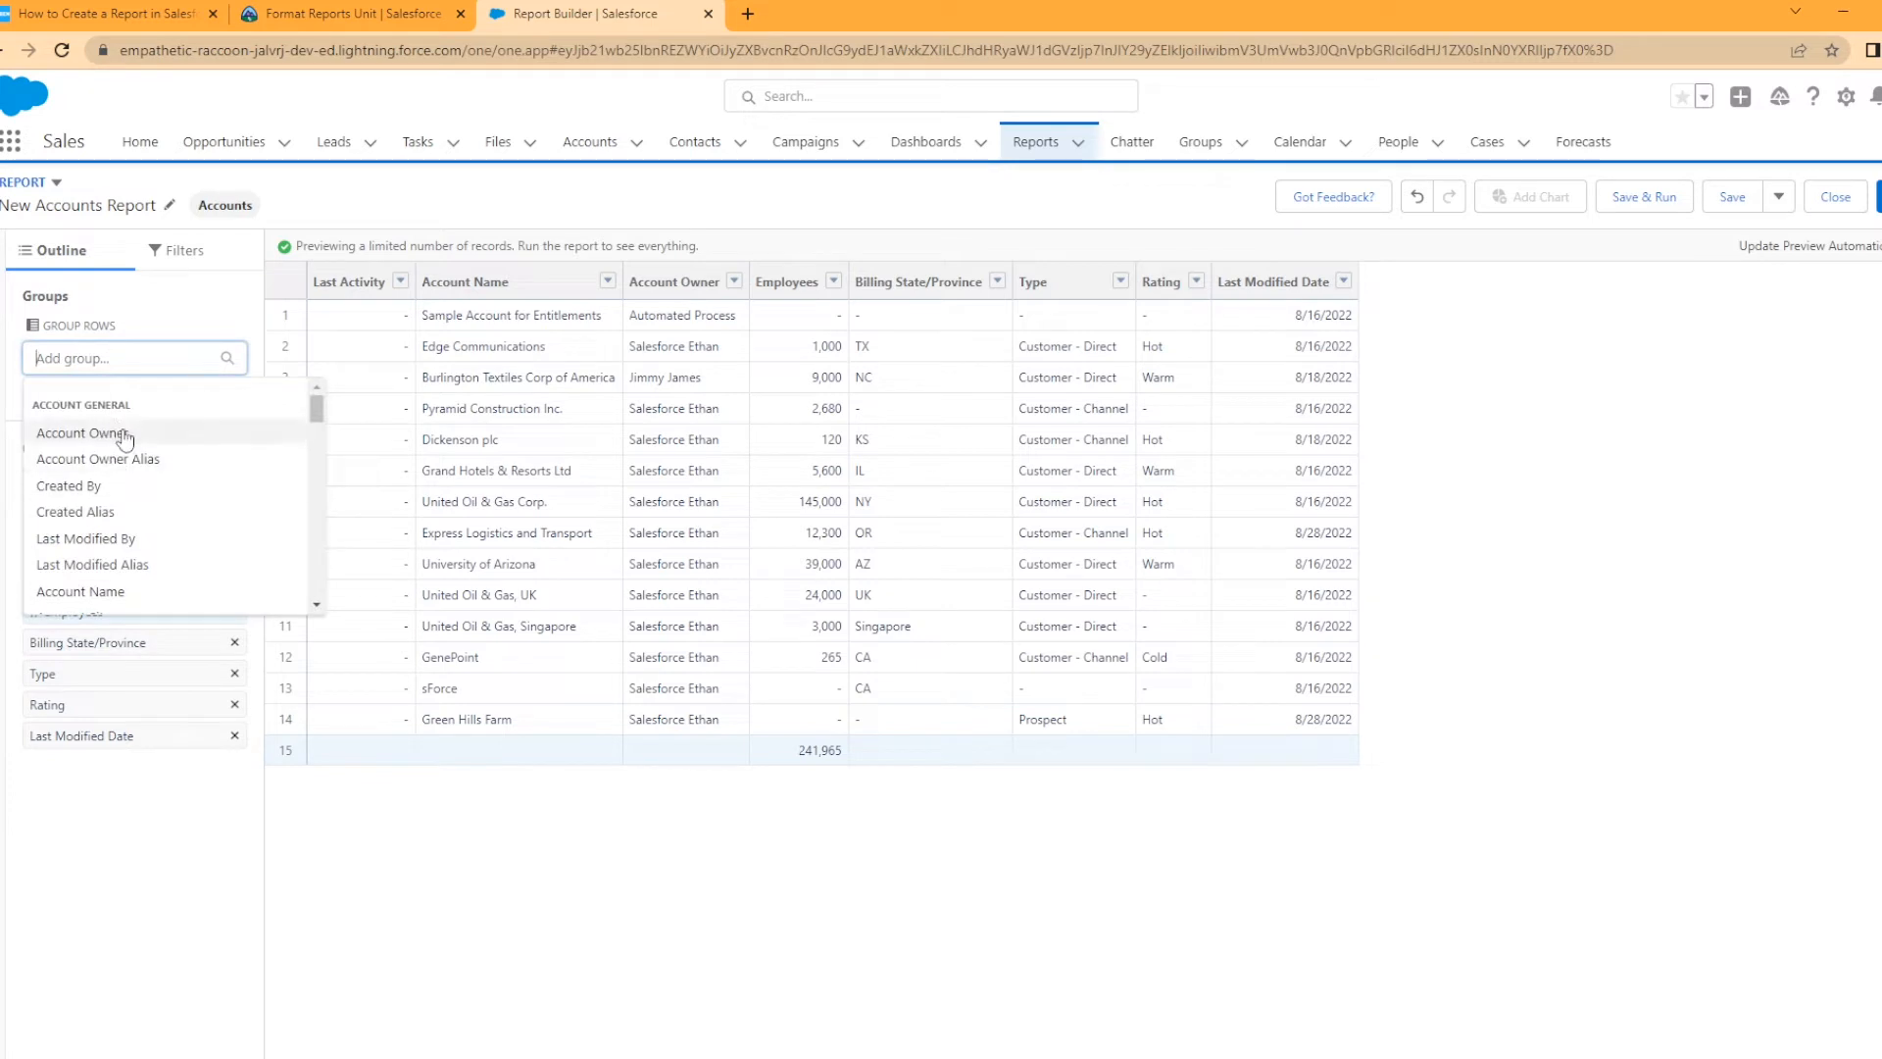
click(95, 770)
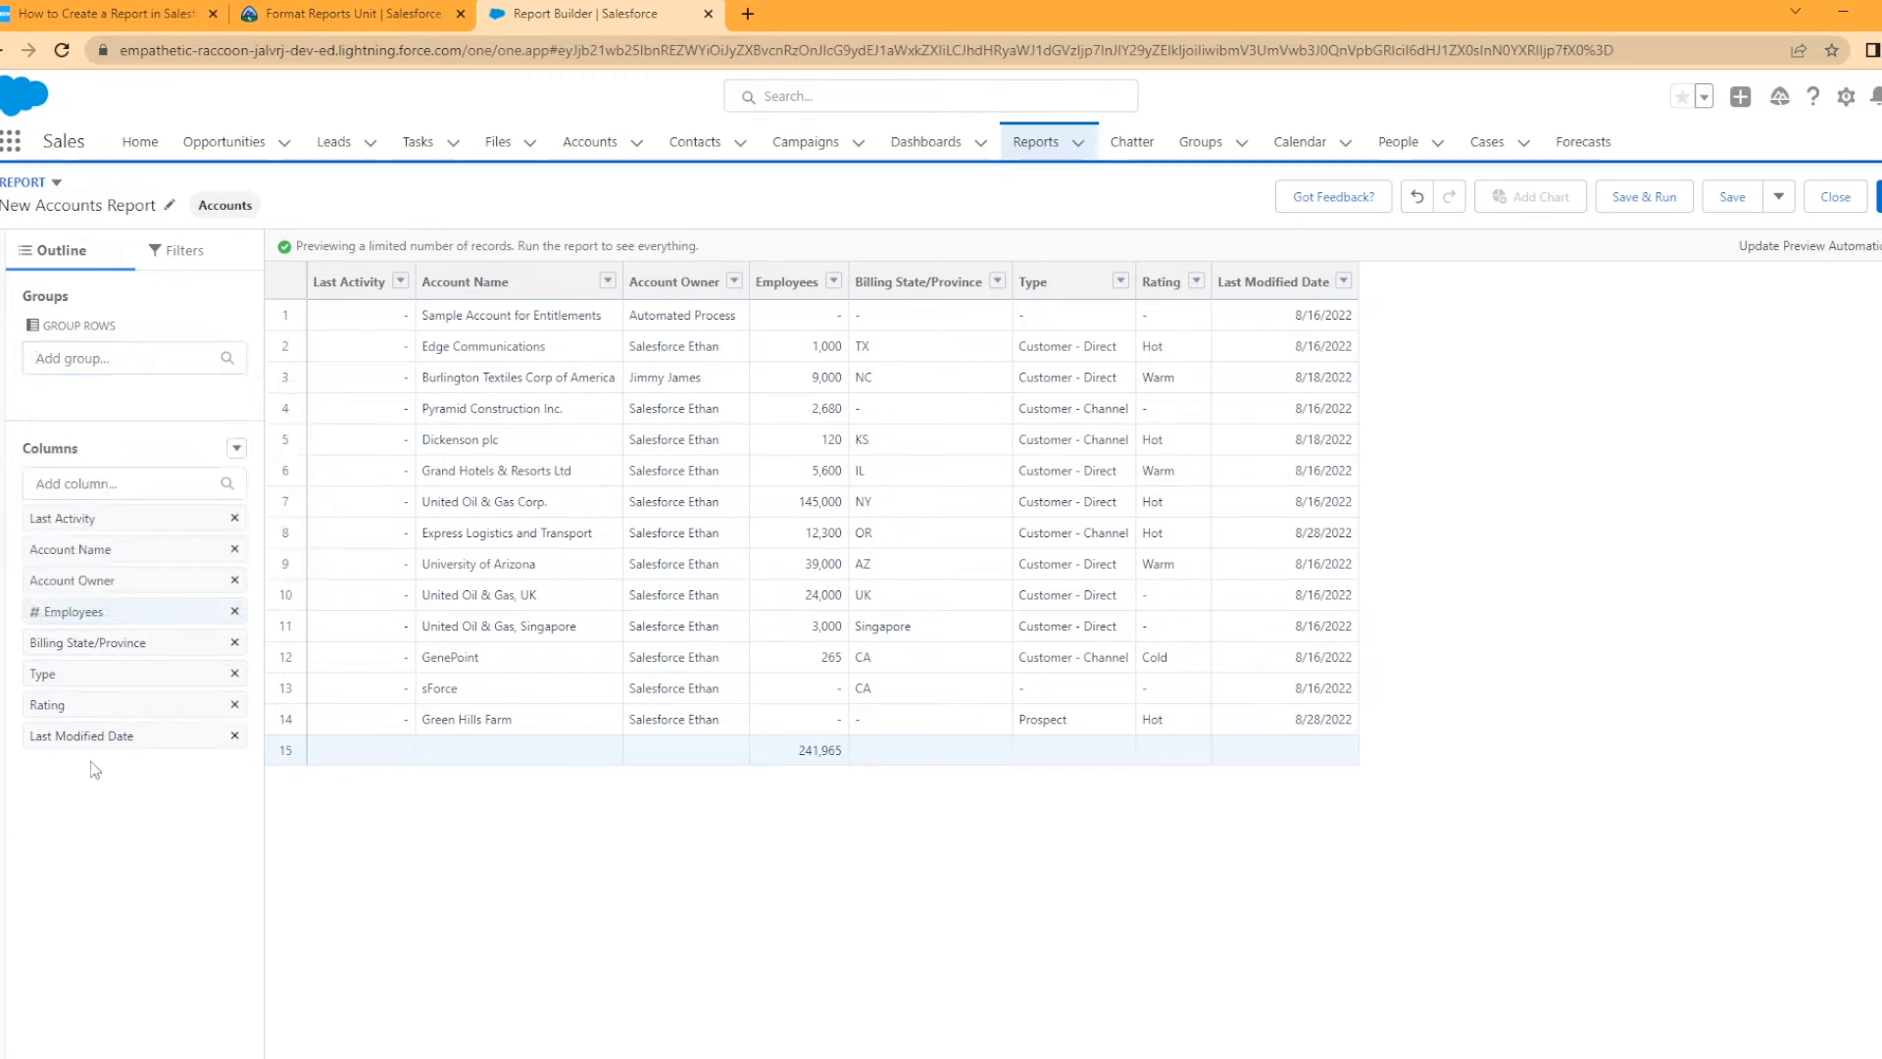
Add the Account Owner Alias column, try grouping the report rows by it and remove that grouping again
click(105, 485)
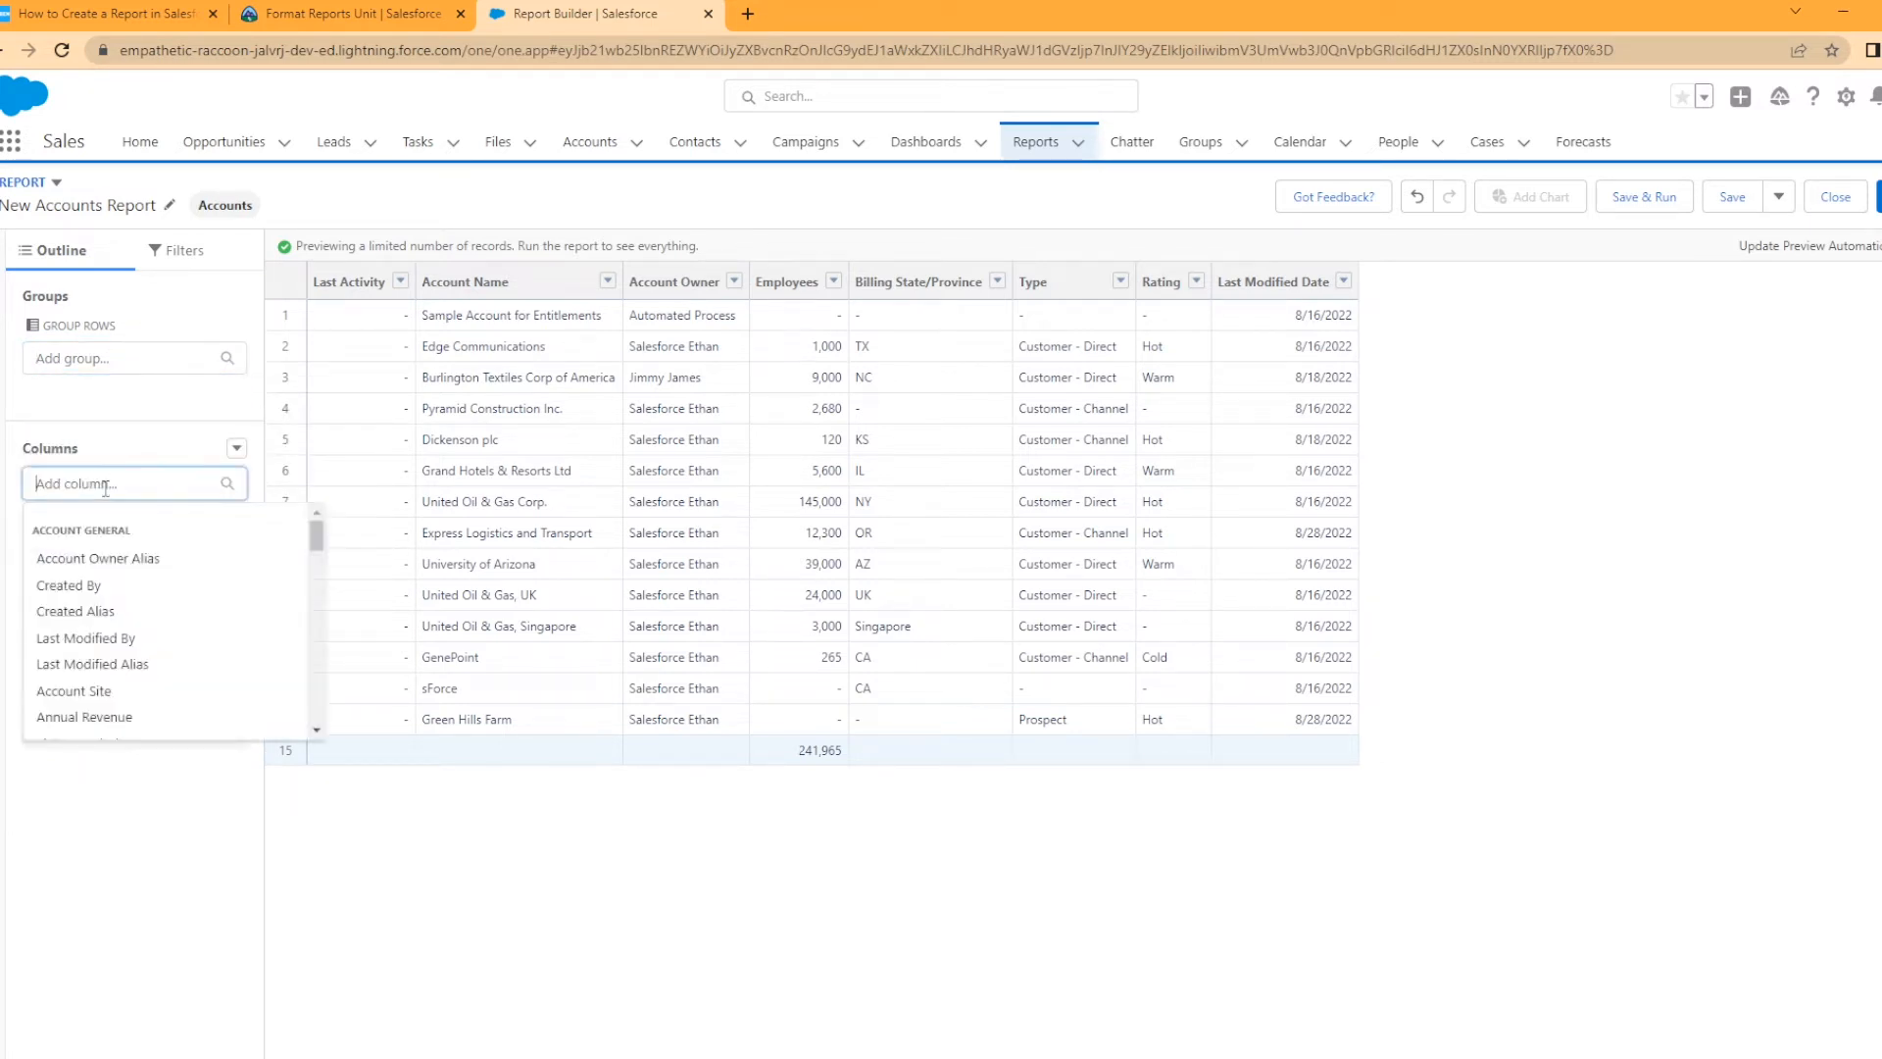
text(owner)
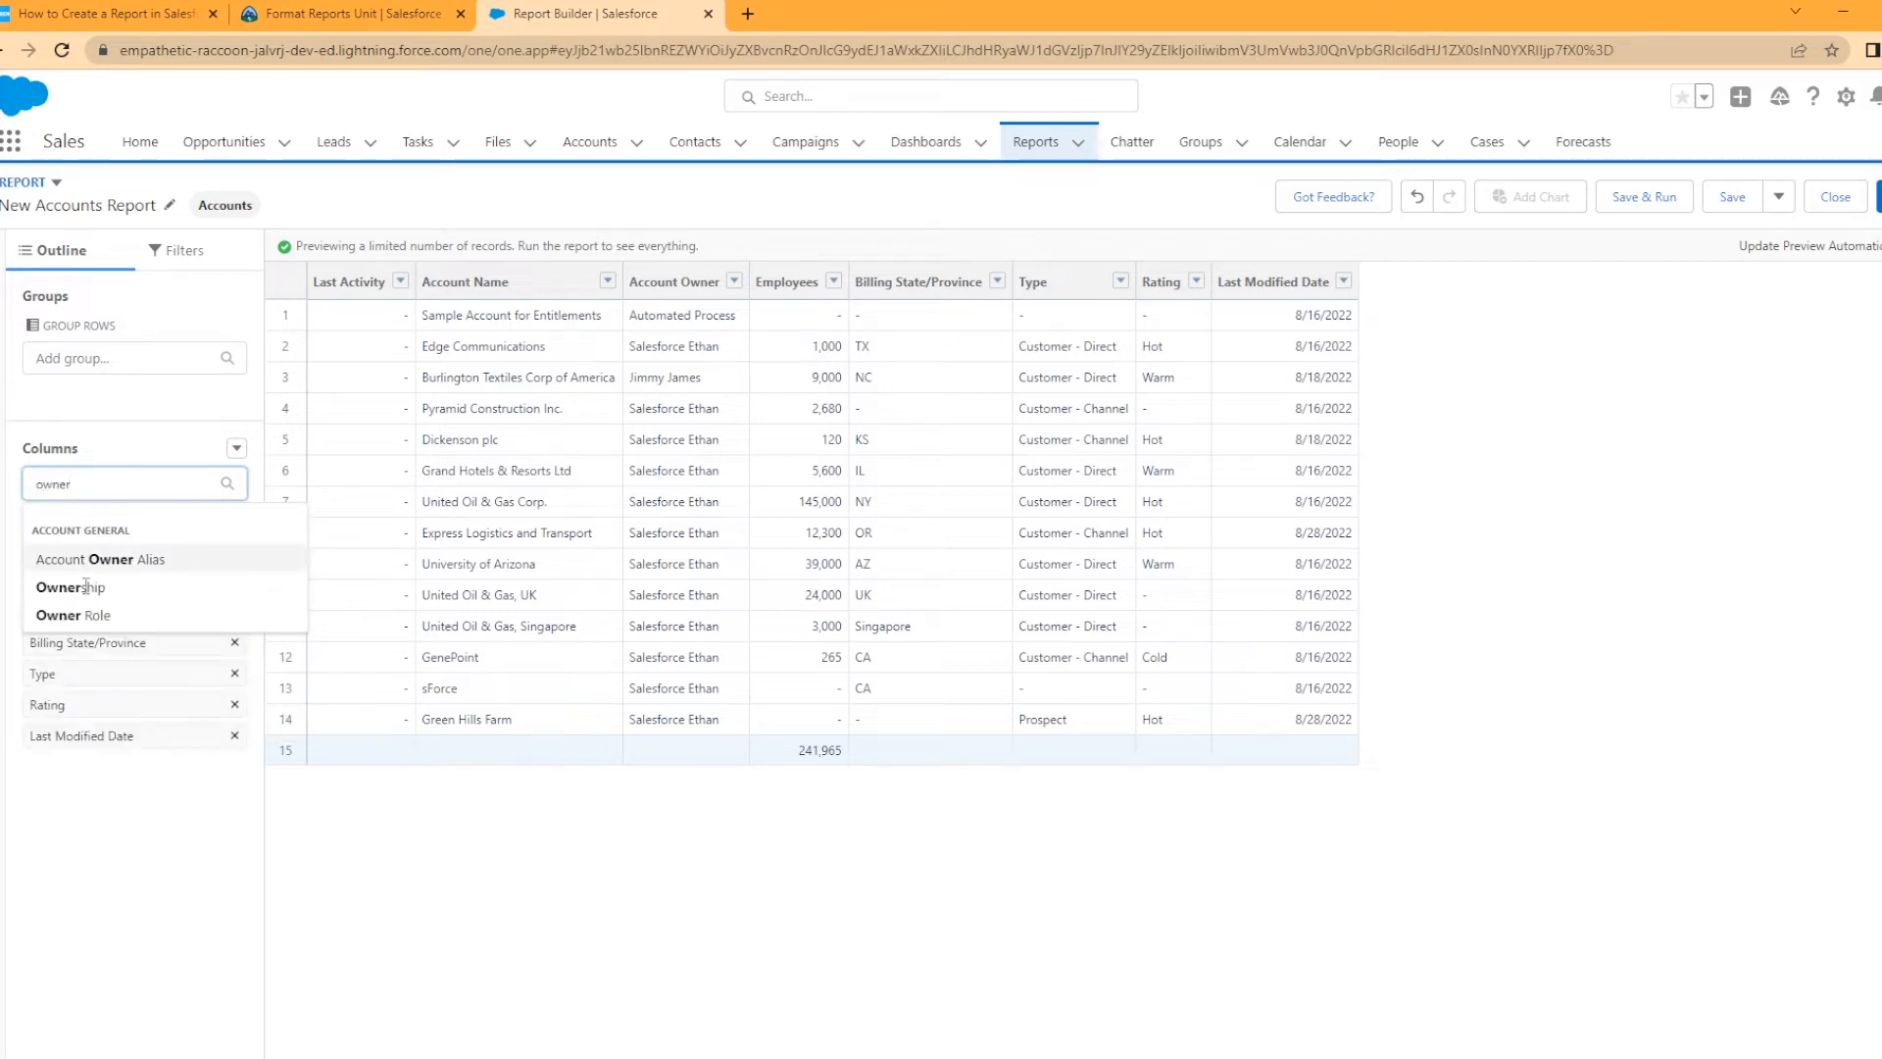
click(135, 559)
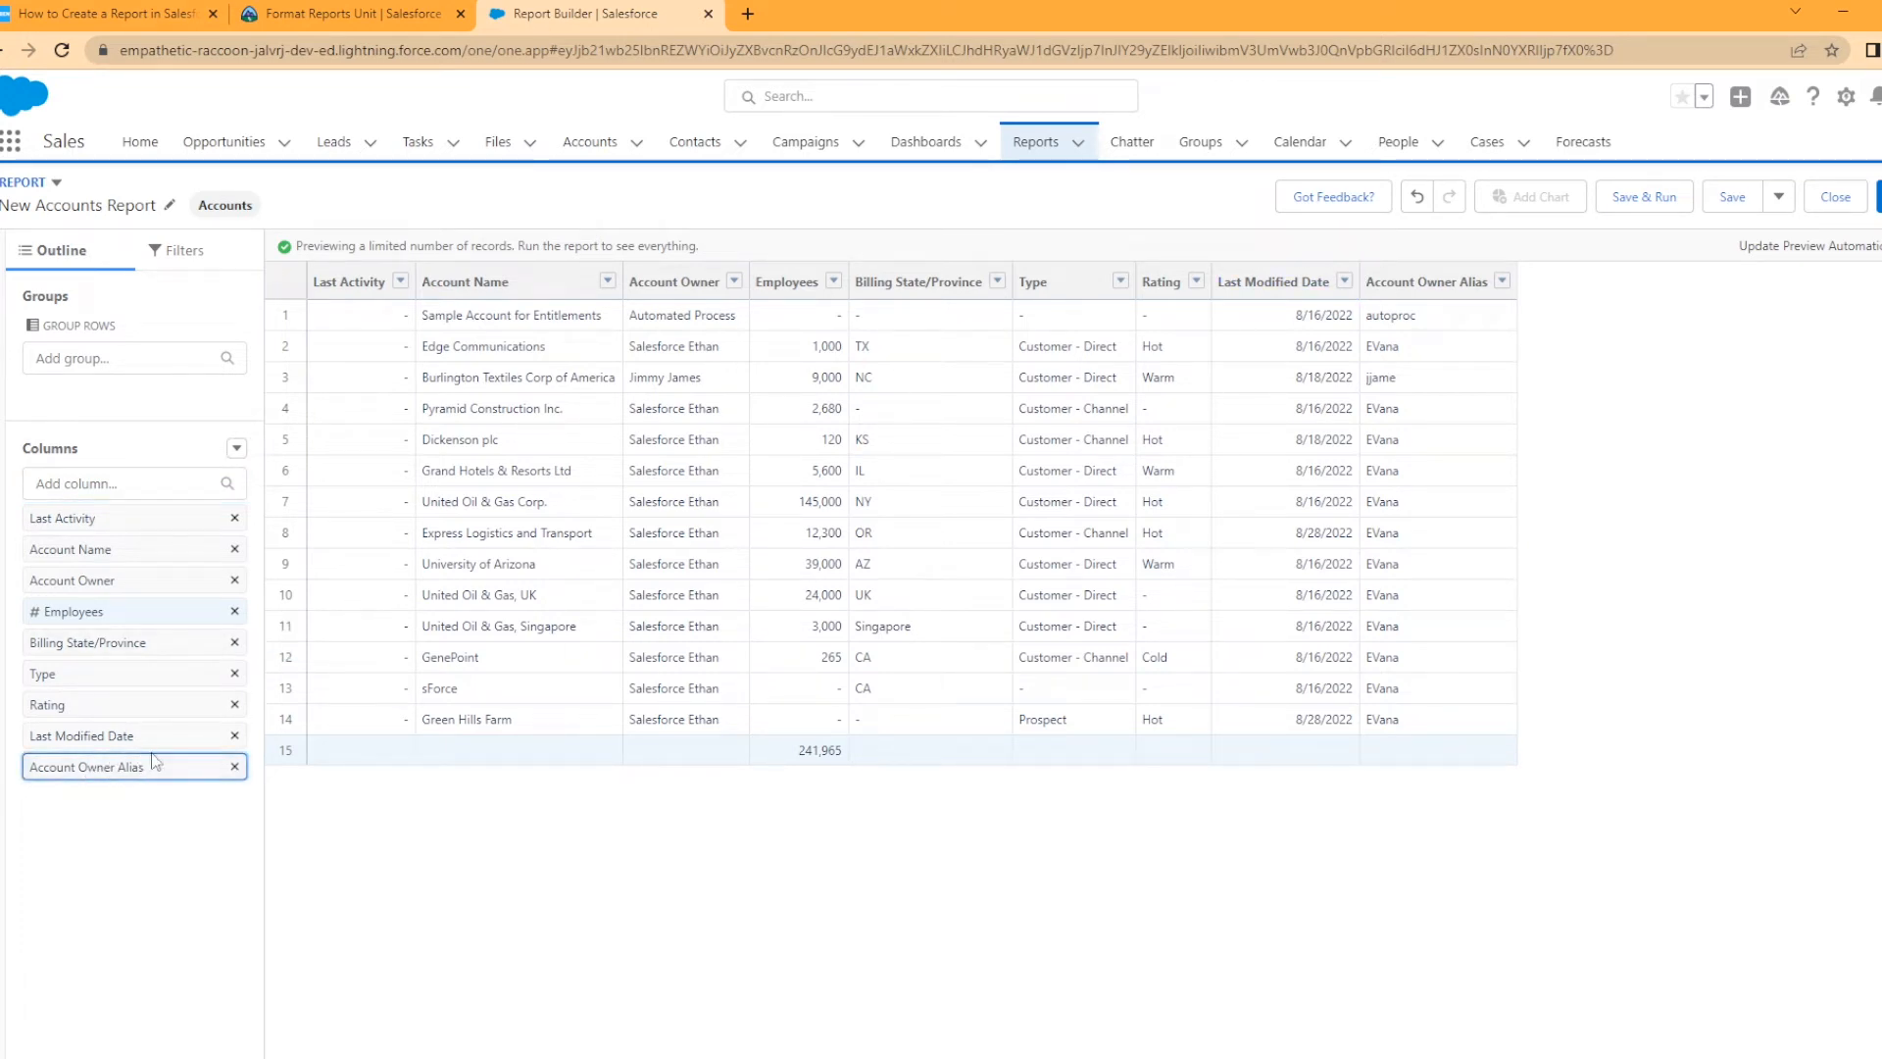
drag(137, 765, 153, 392)
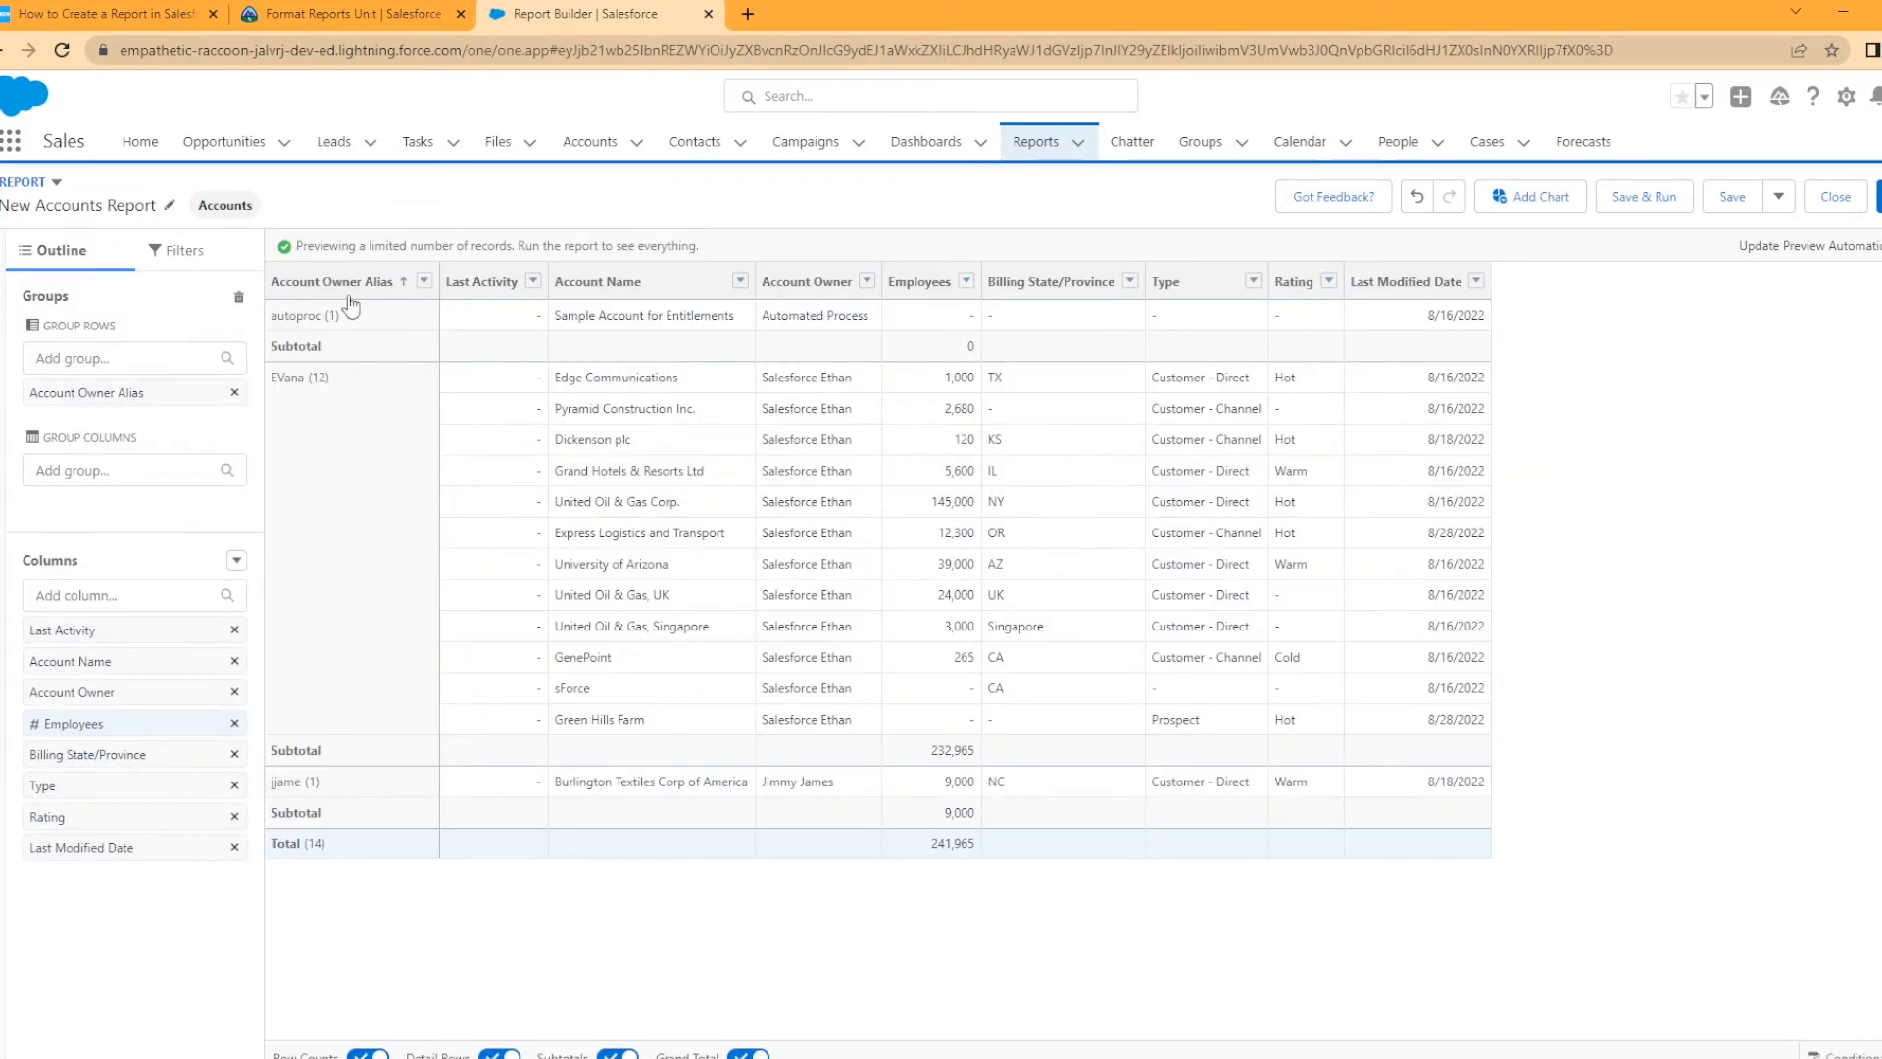
click(234, 394)
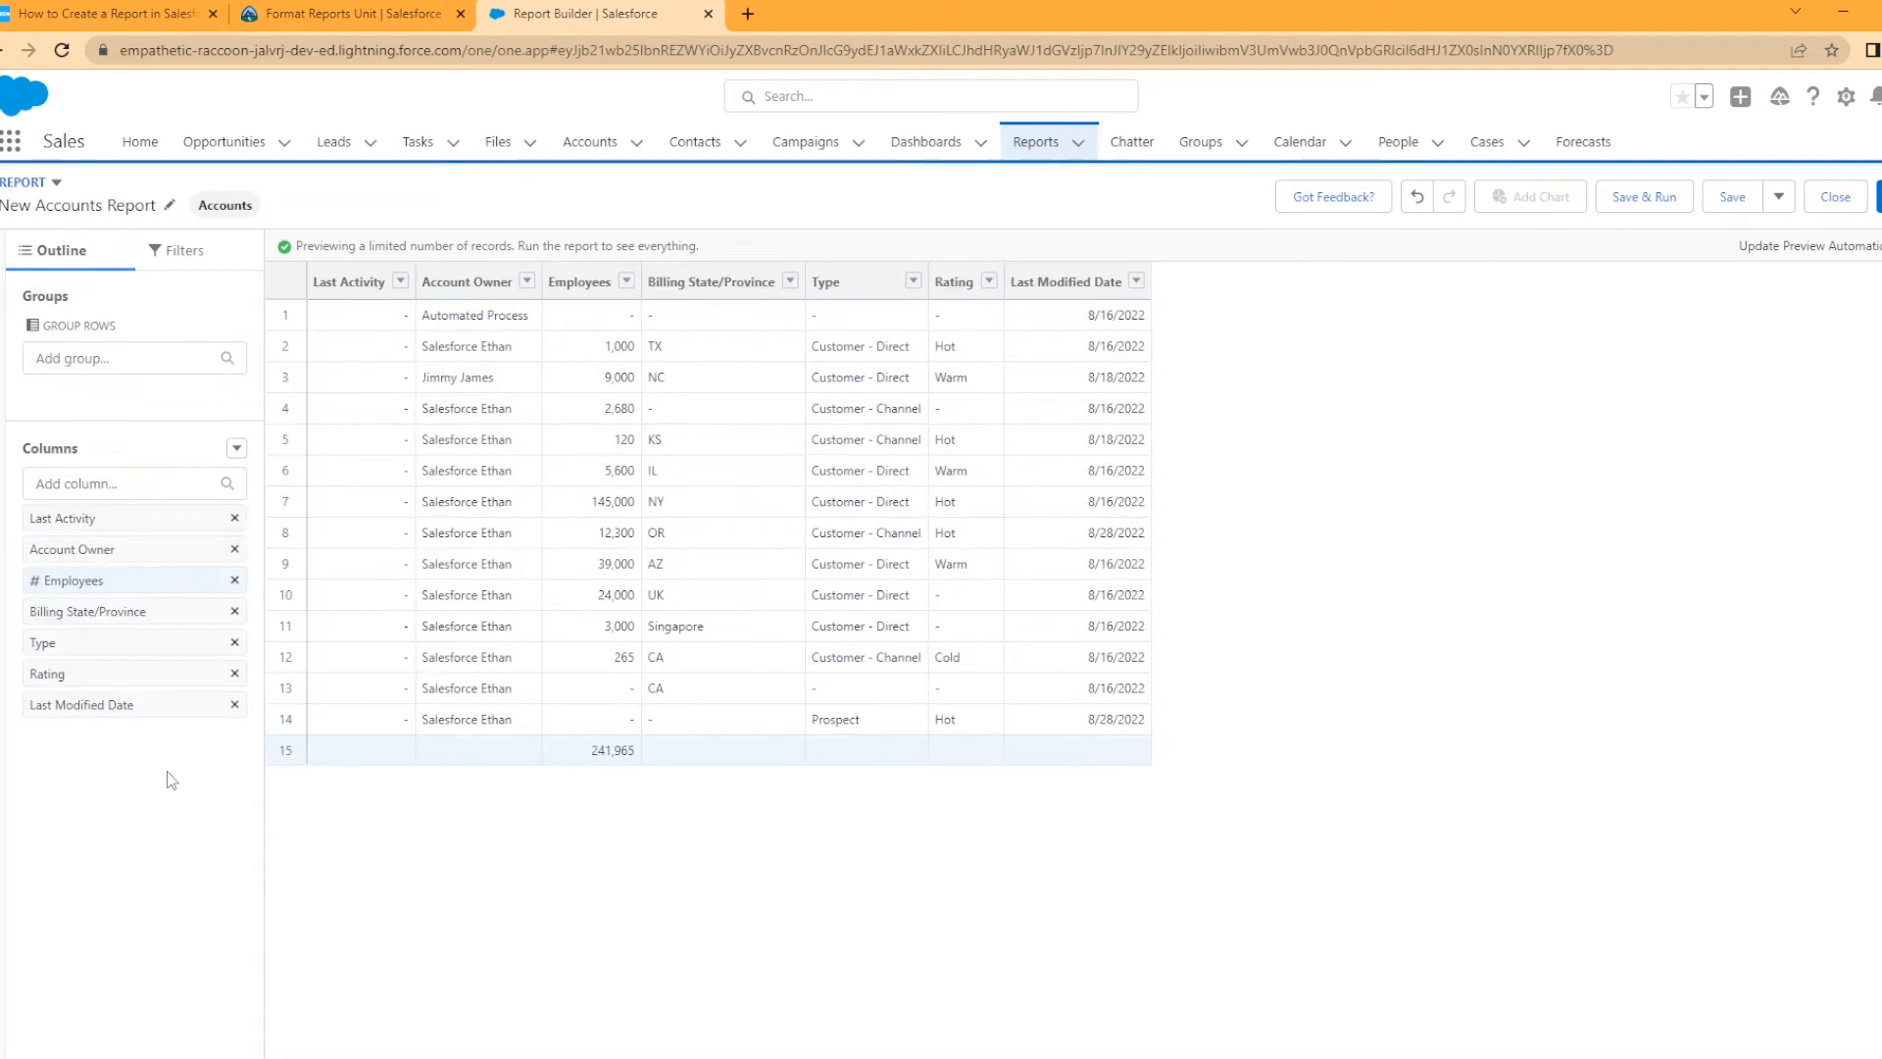
Group the report rows by Type and turn off the subtotals
click(127, 357)
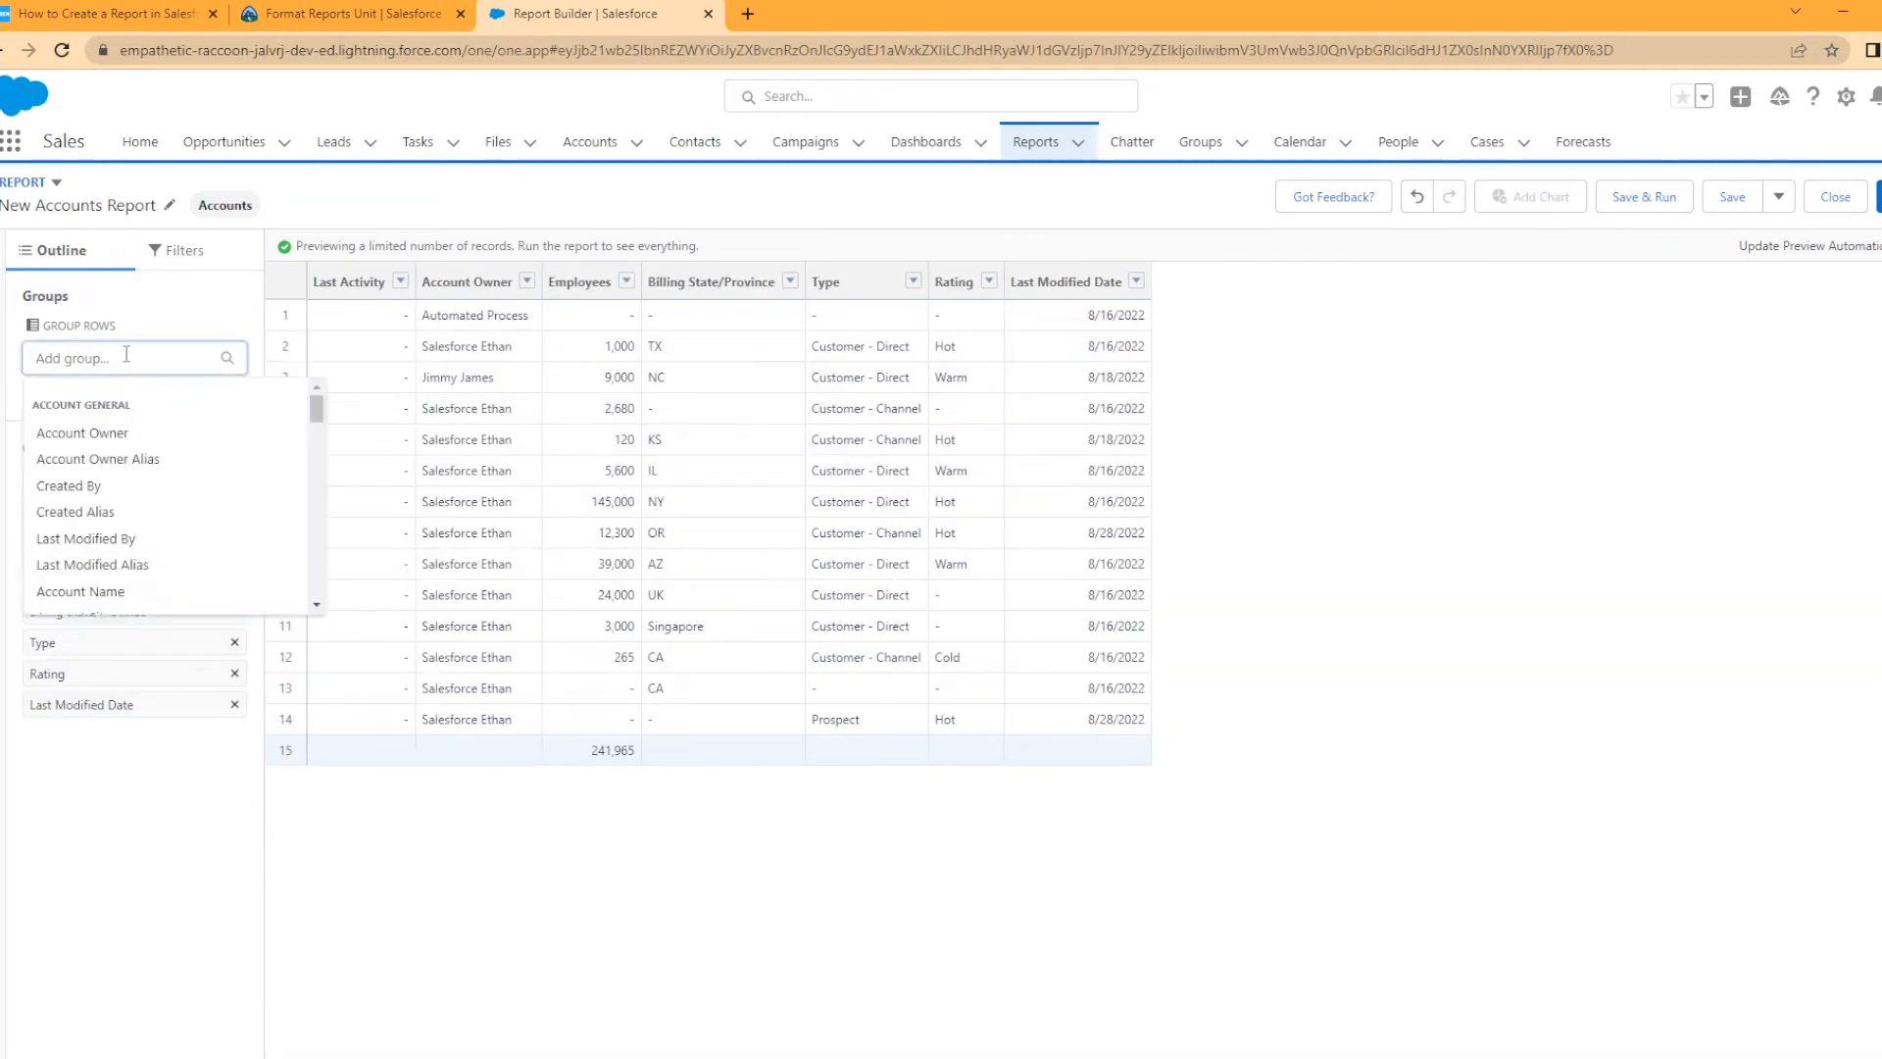
scroll(167, 549, down, 1)
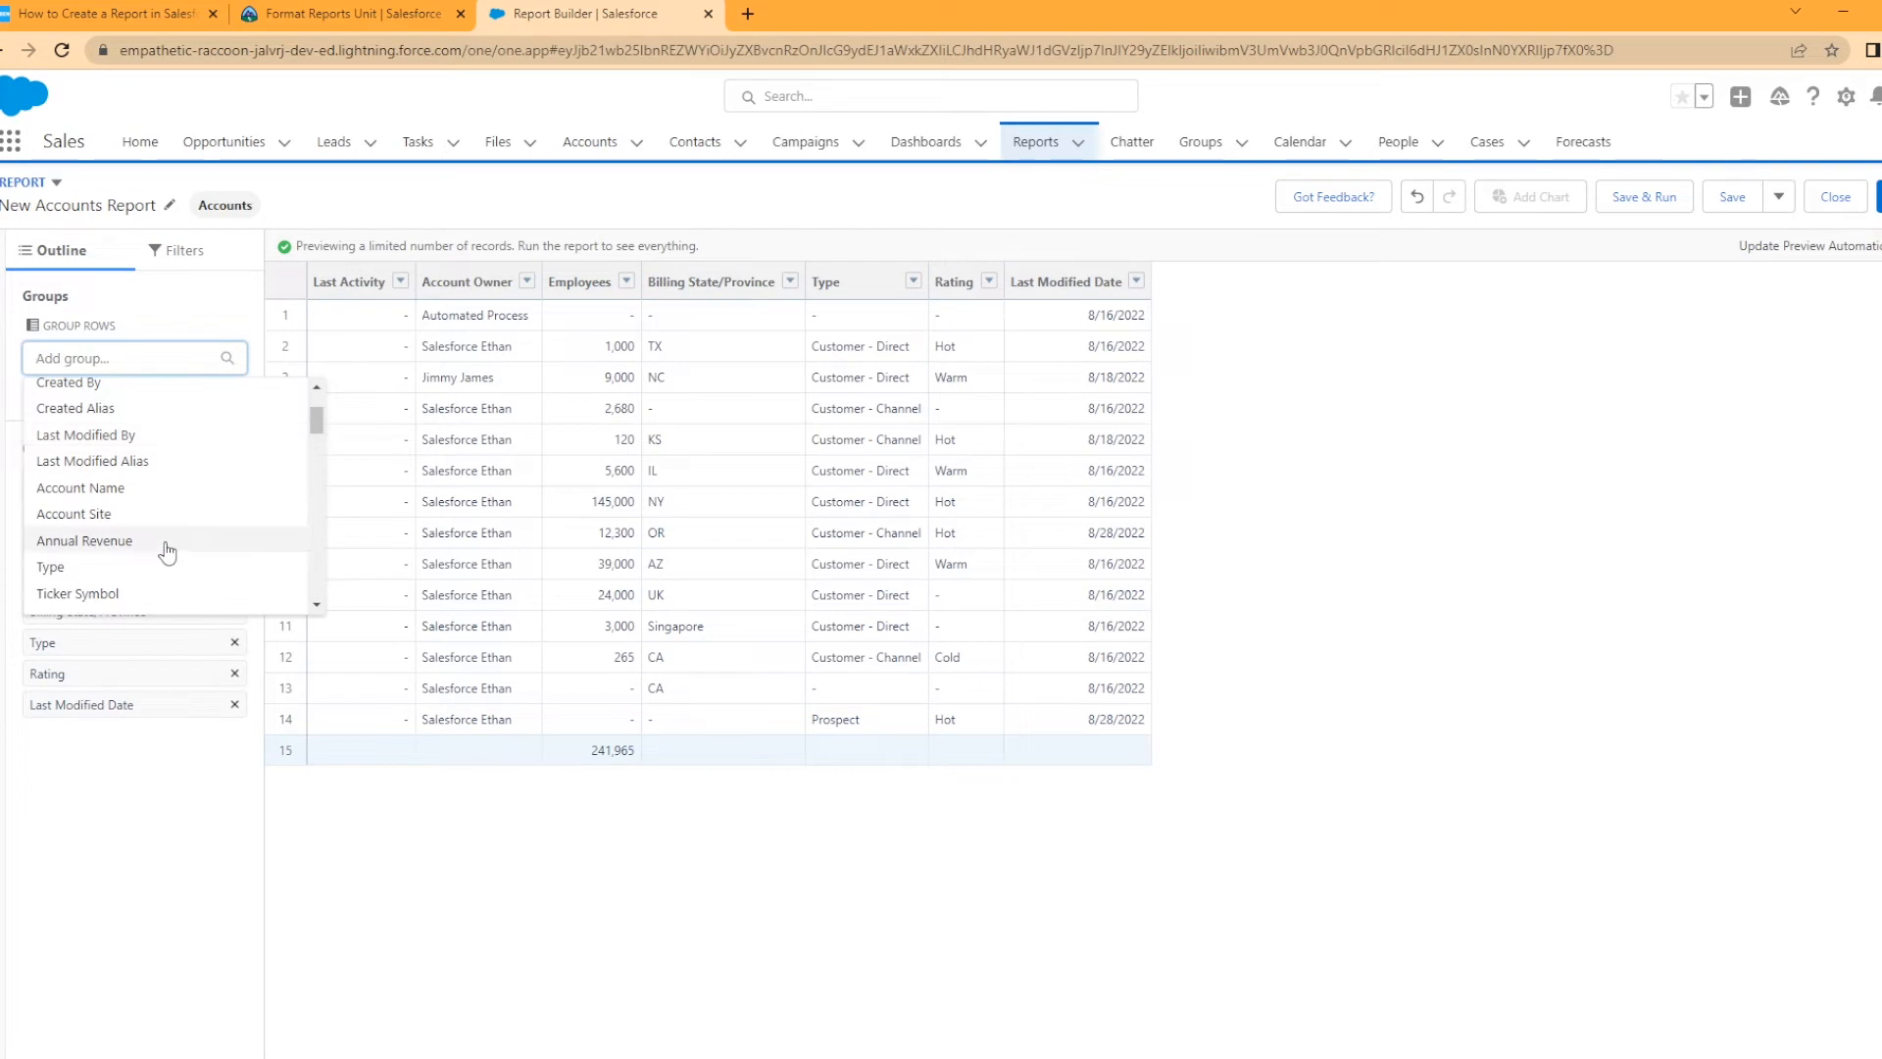
scroll(164, 547, down, 1)
click(87, 462)
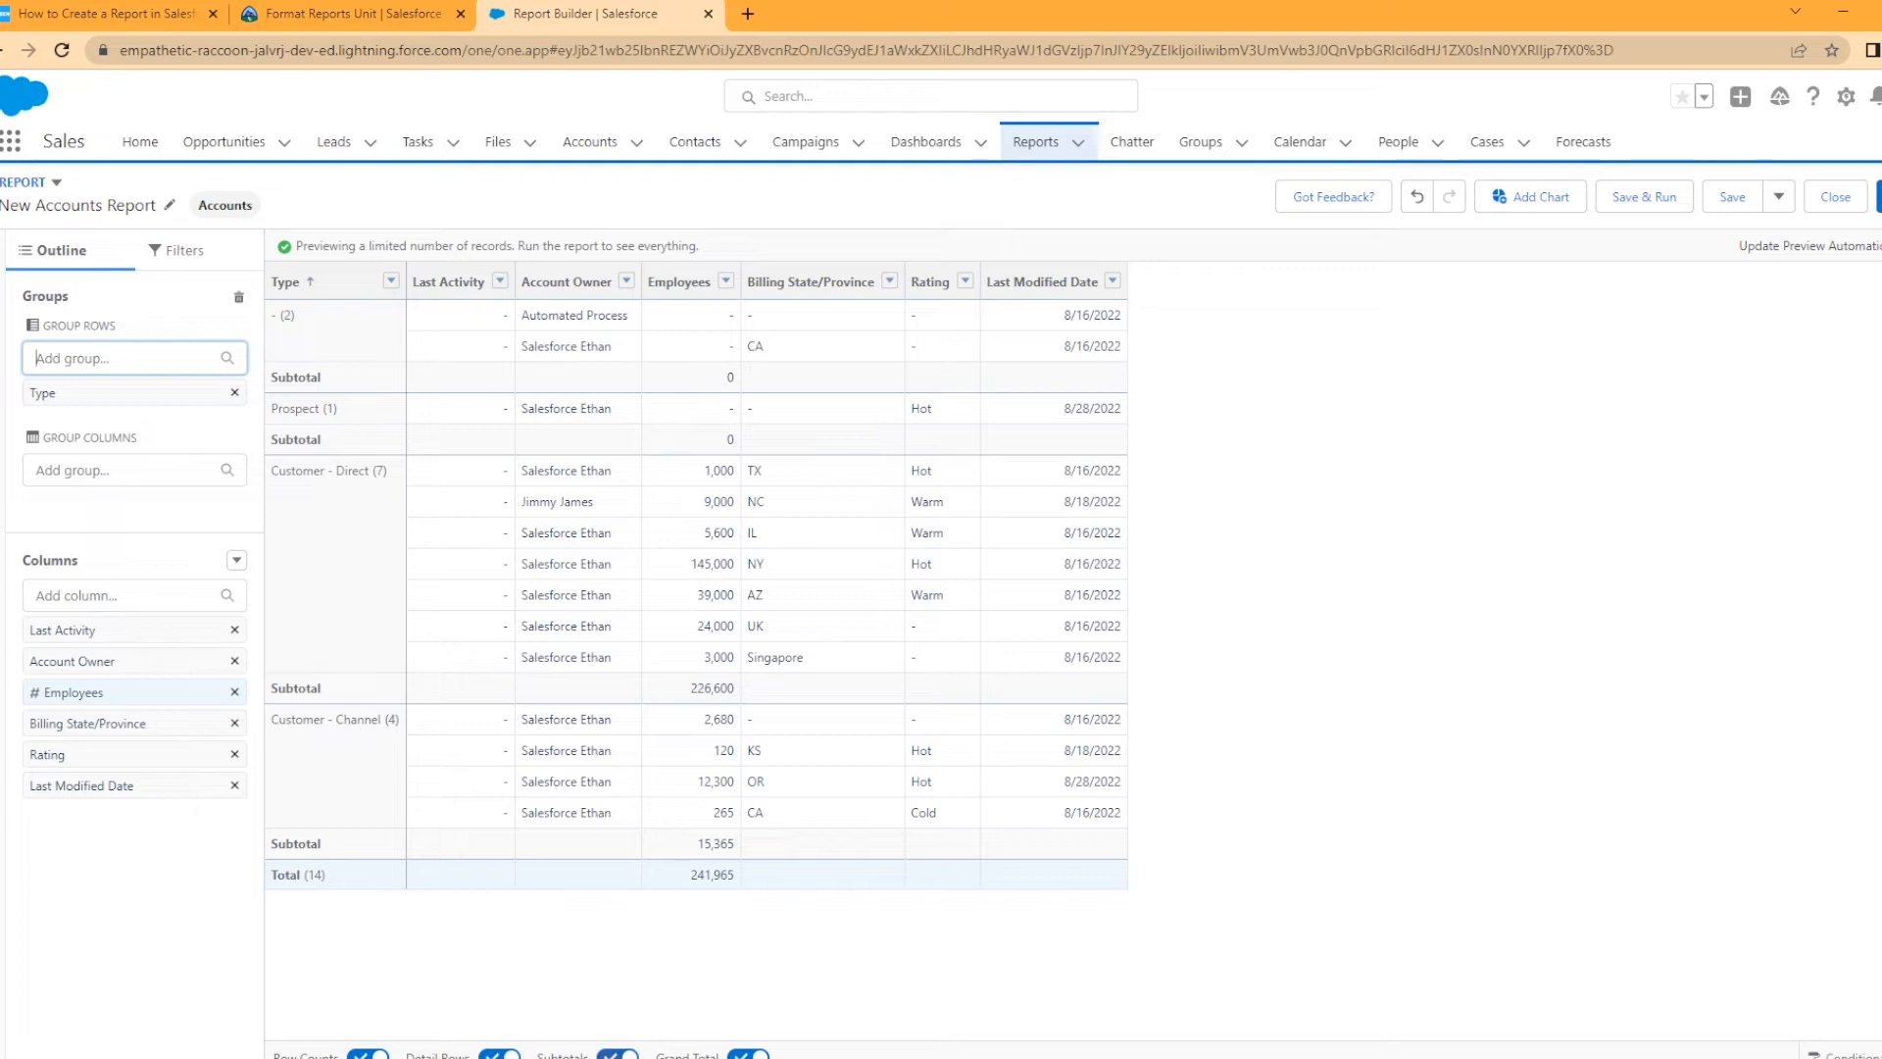
click(618, 1055)
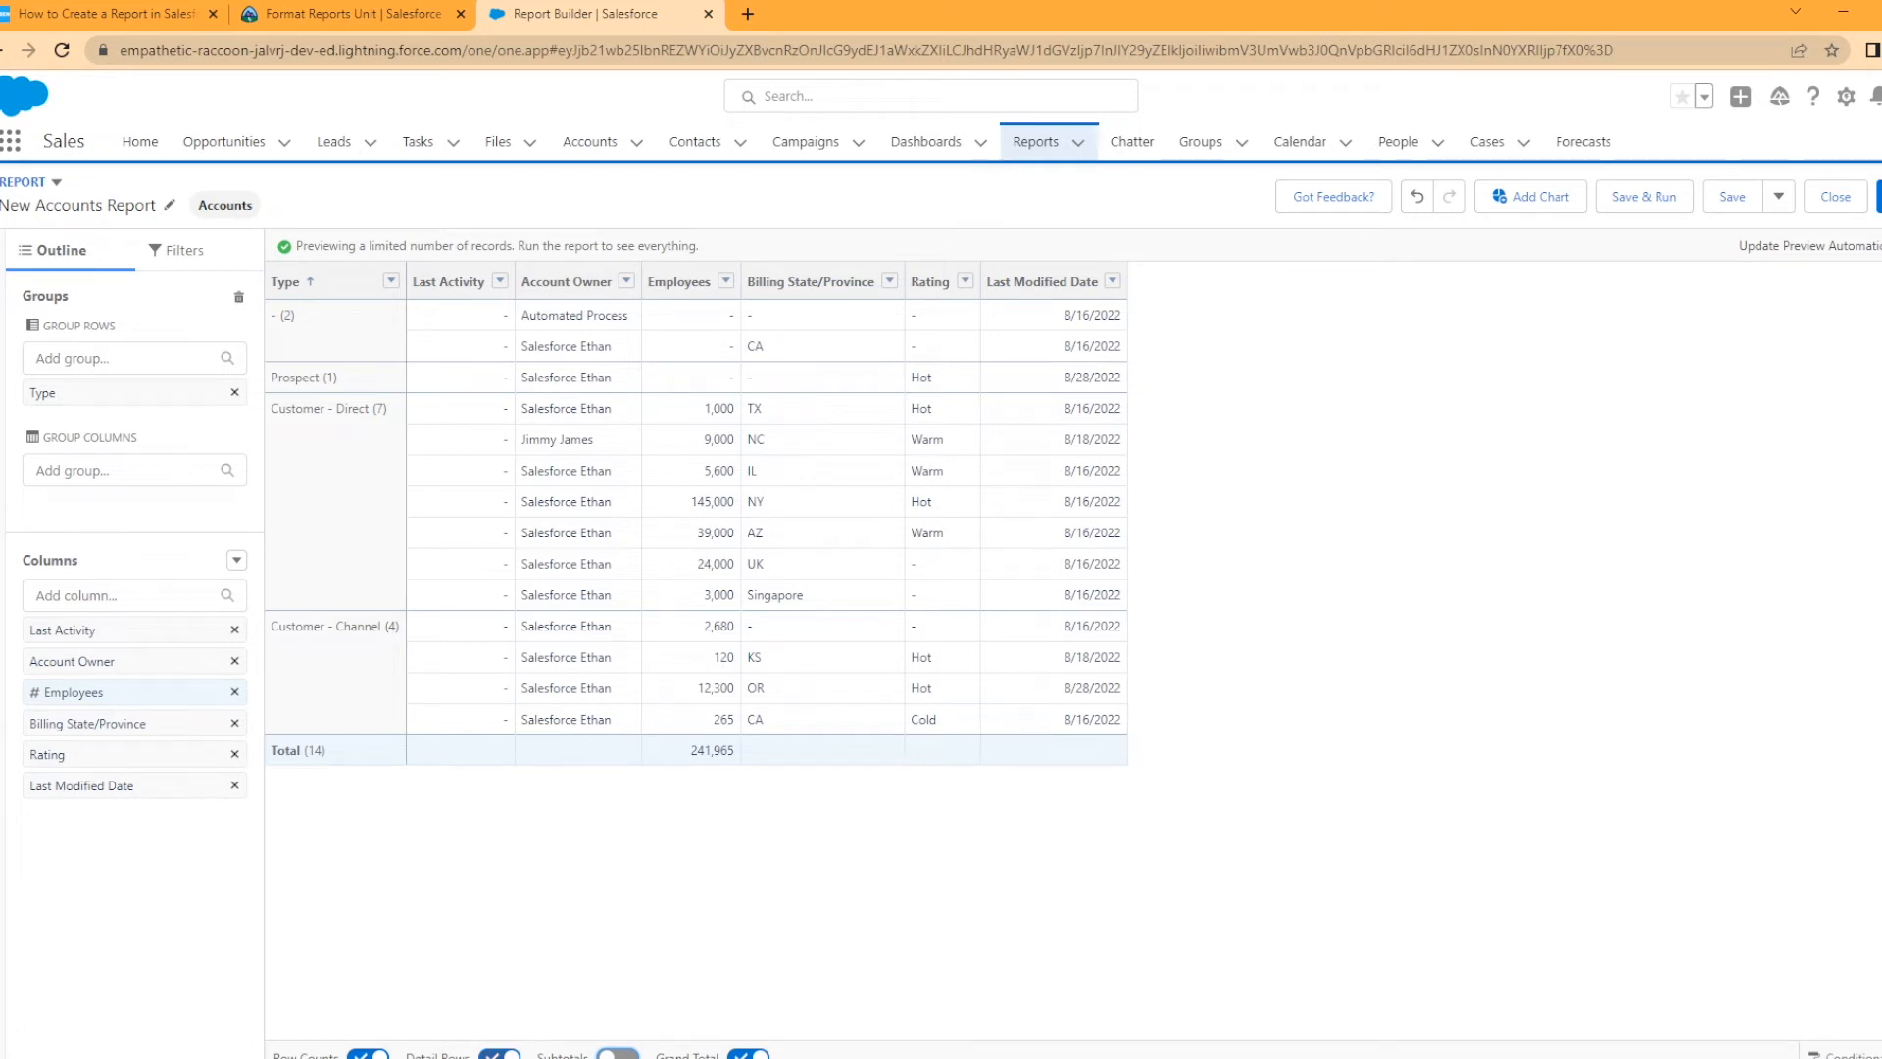
Hide and restore the detail rows, and do the same with the row counts
click(500, 1055)
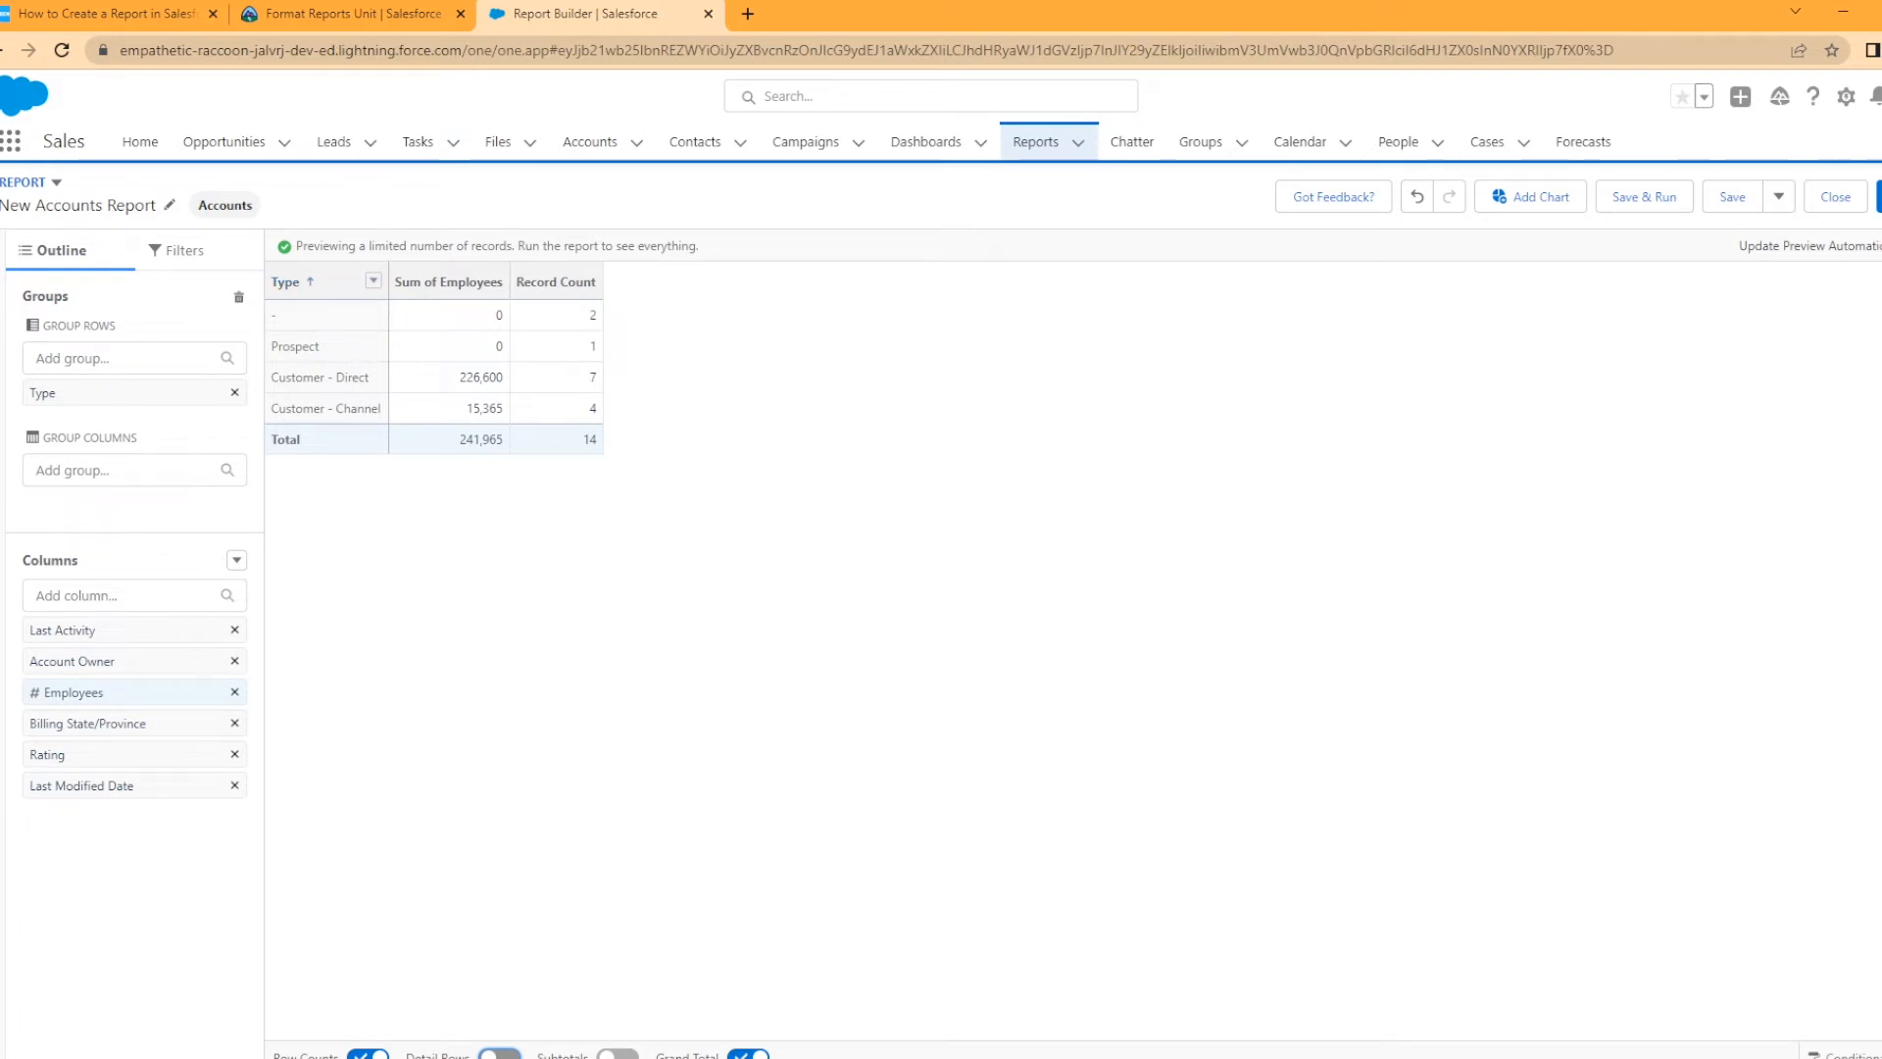
click(500, 1055)
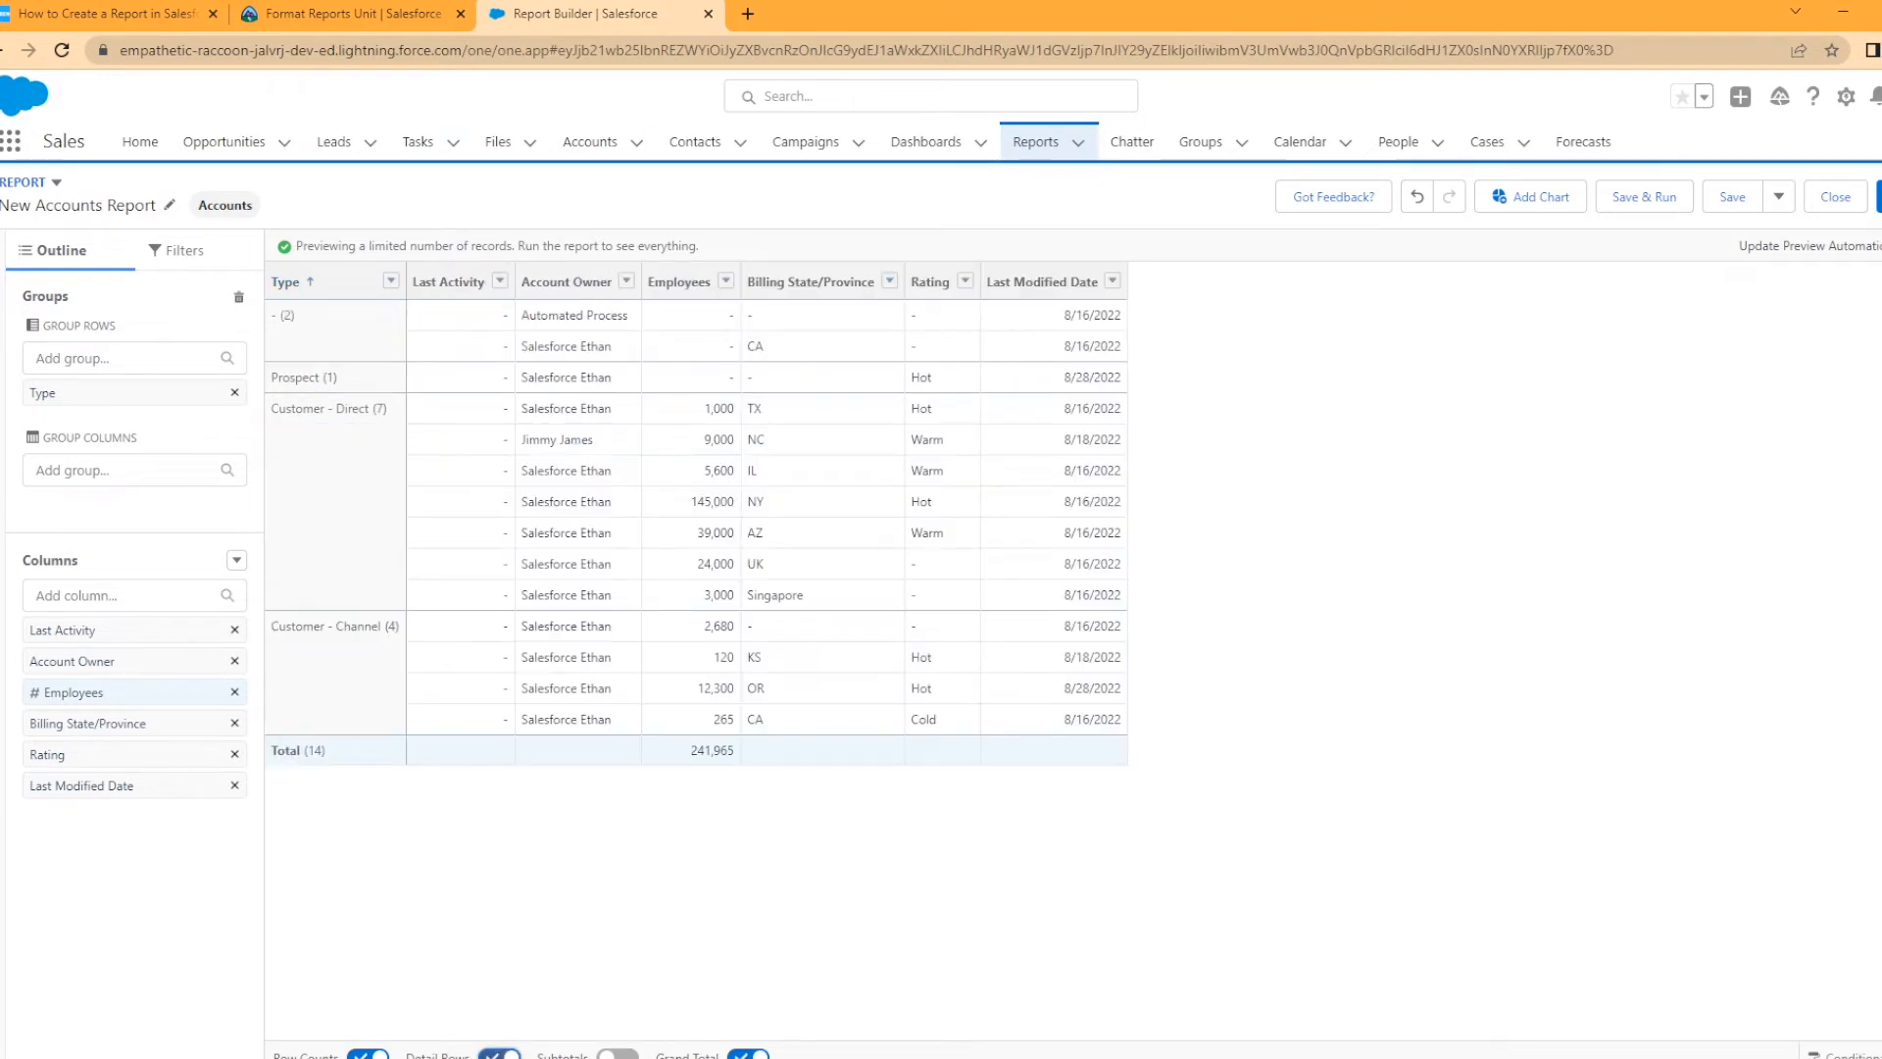
click(378, 1055)
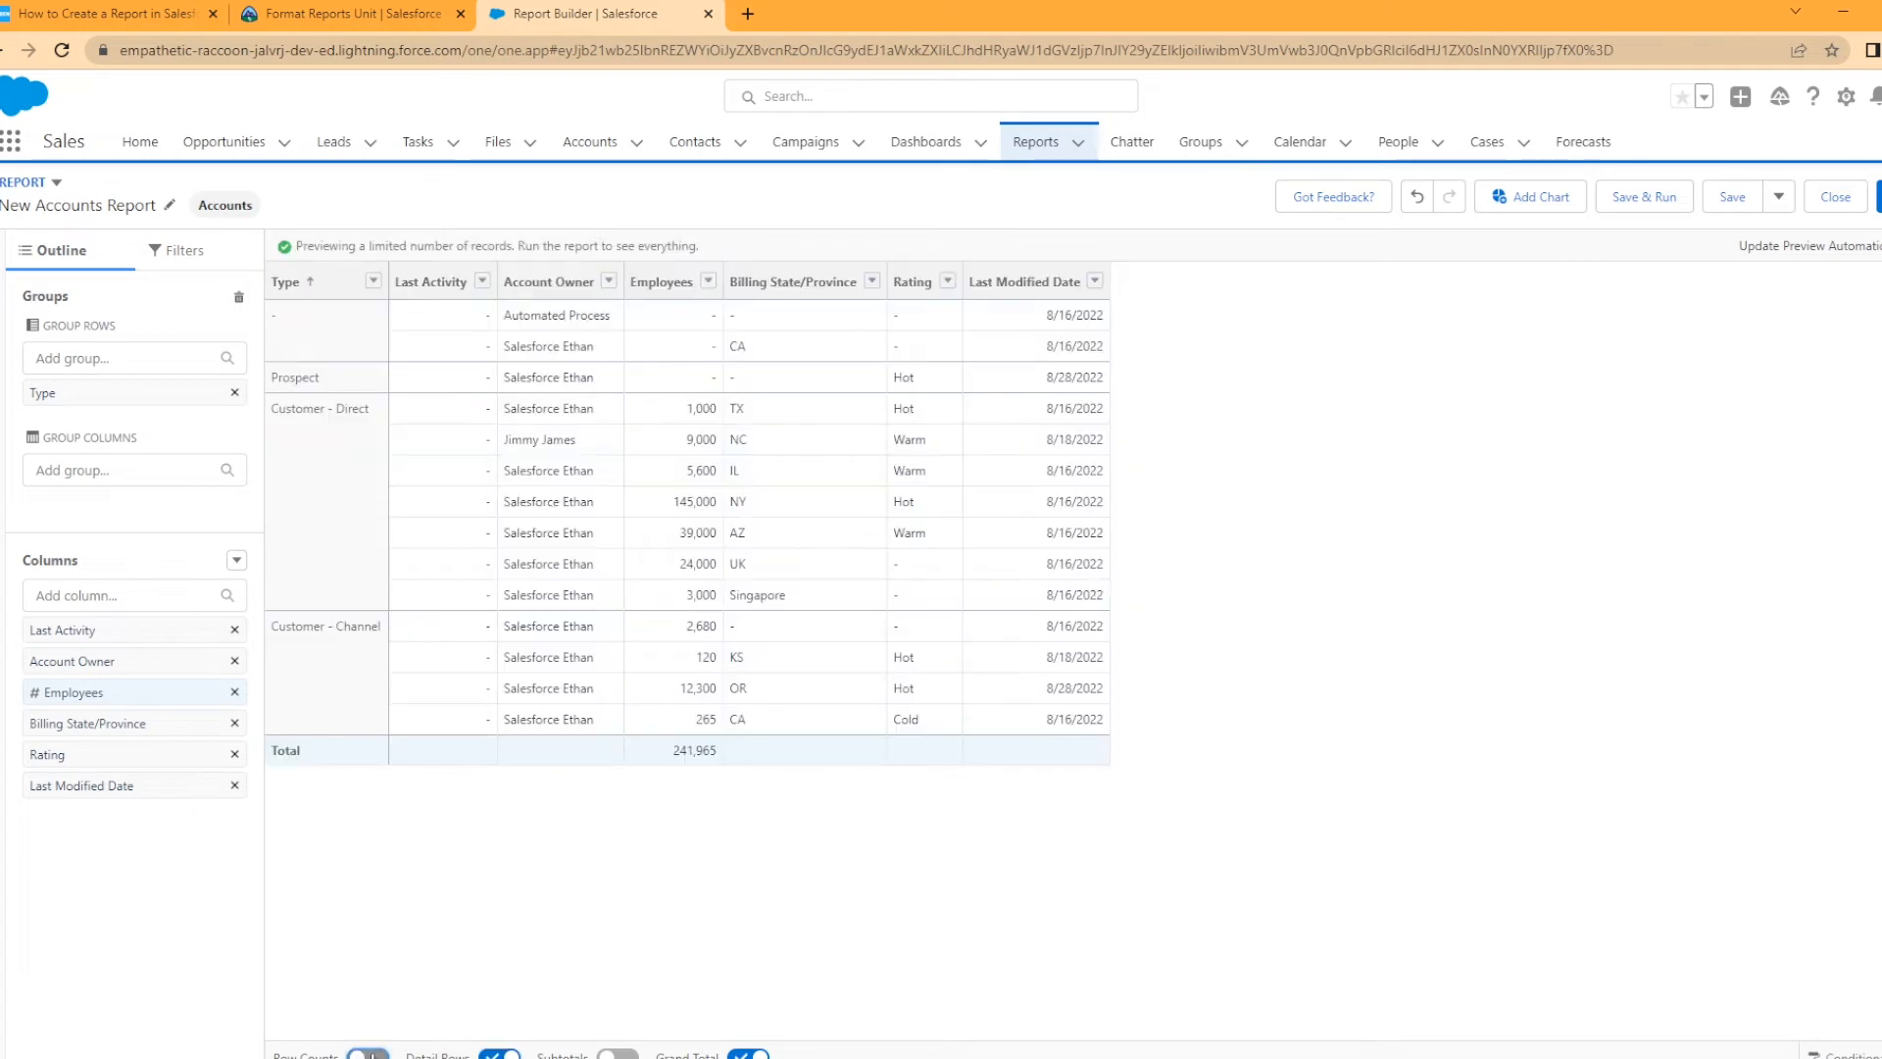
click(378, 1055)
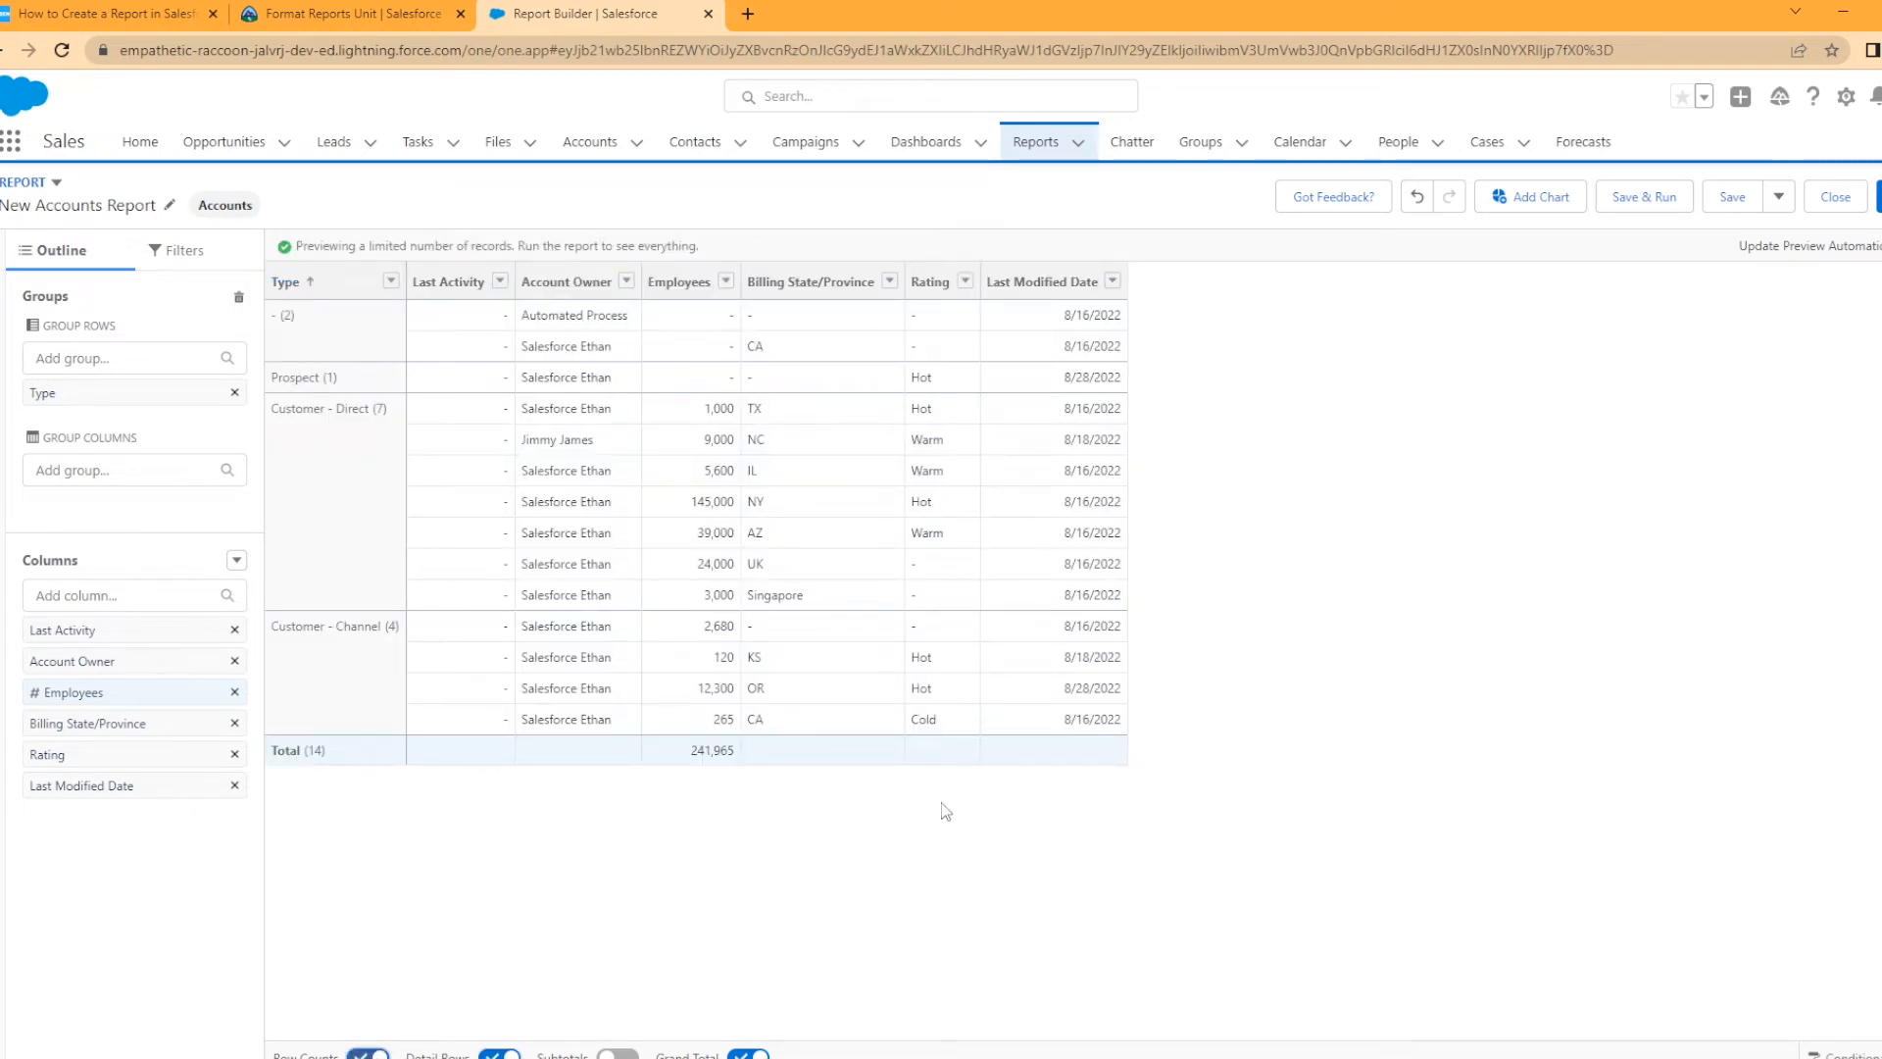
Run the full accounts report to view its results and return to editing it
click(1878, 196)
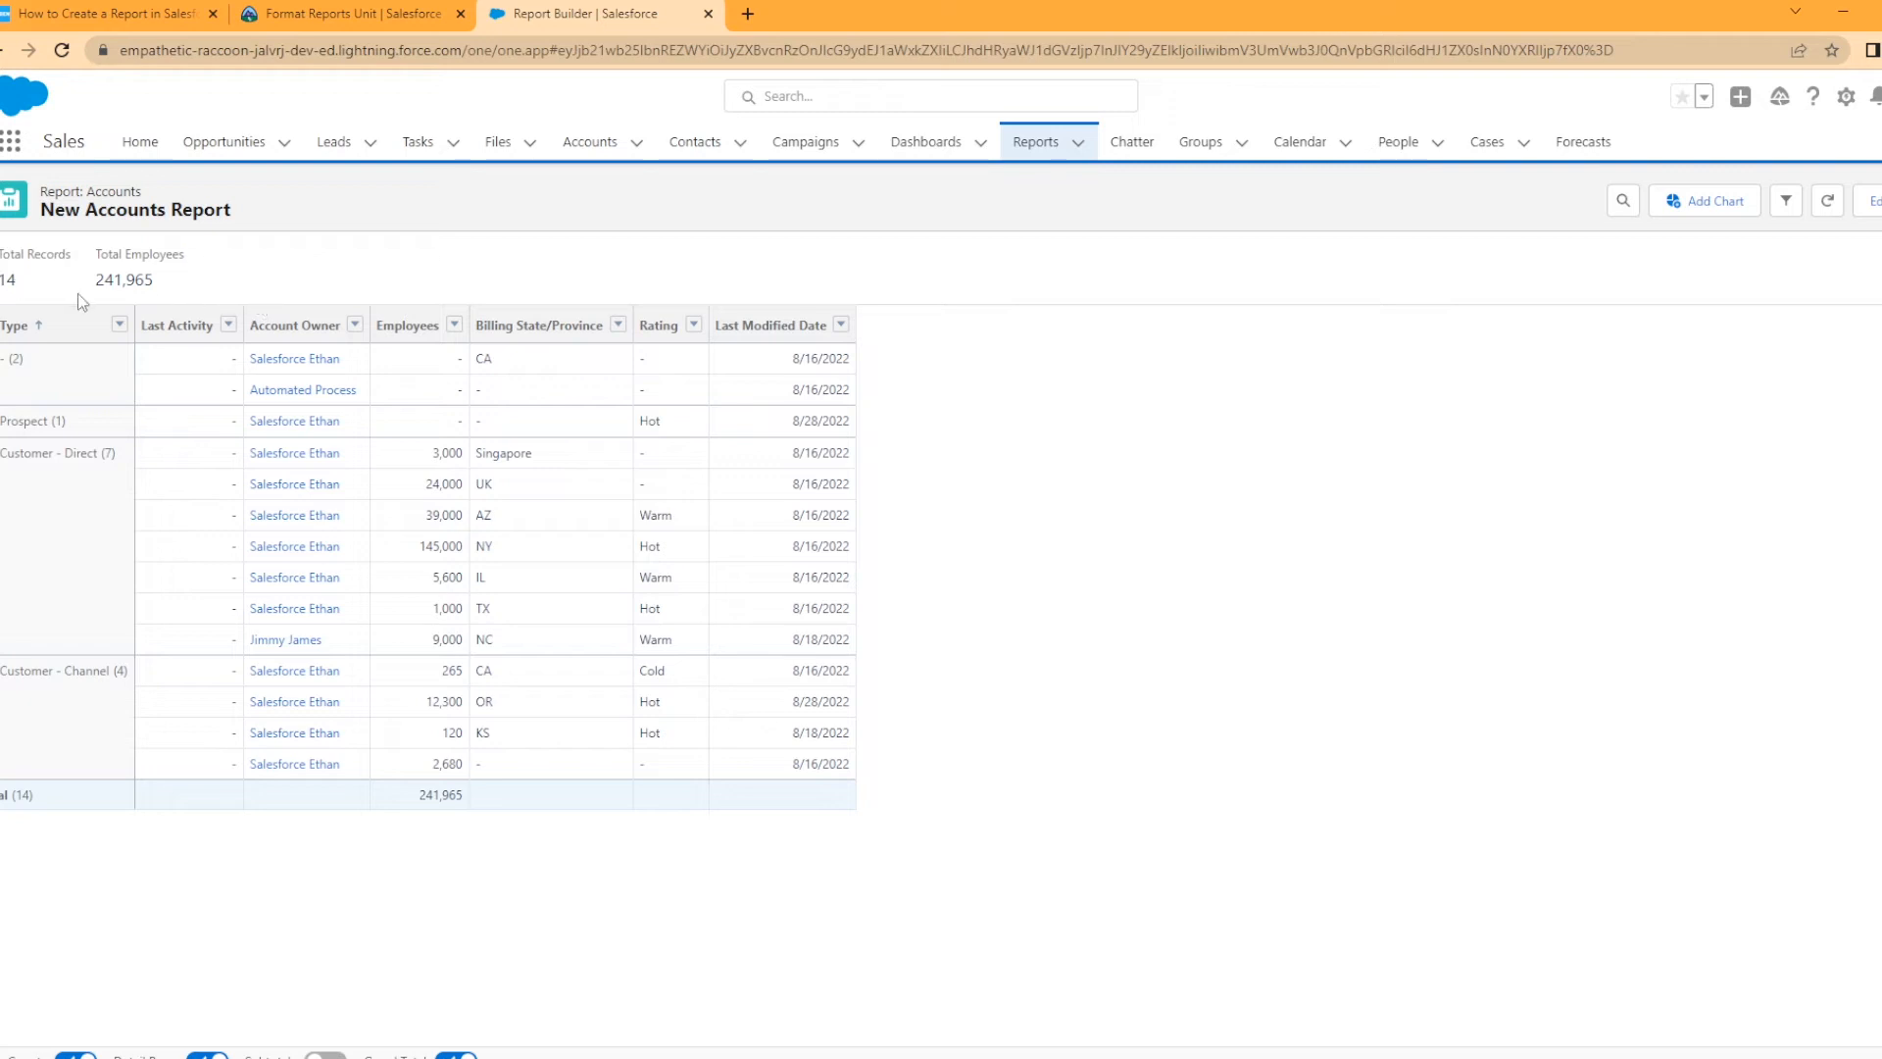
click(1876, 206)
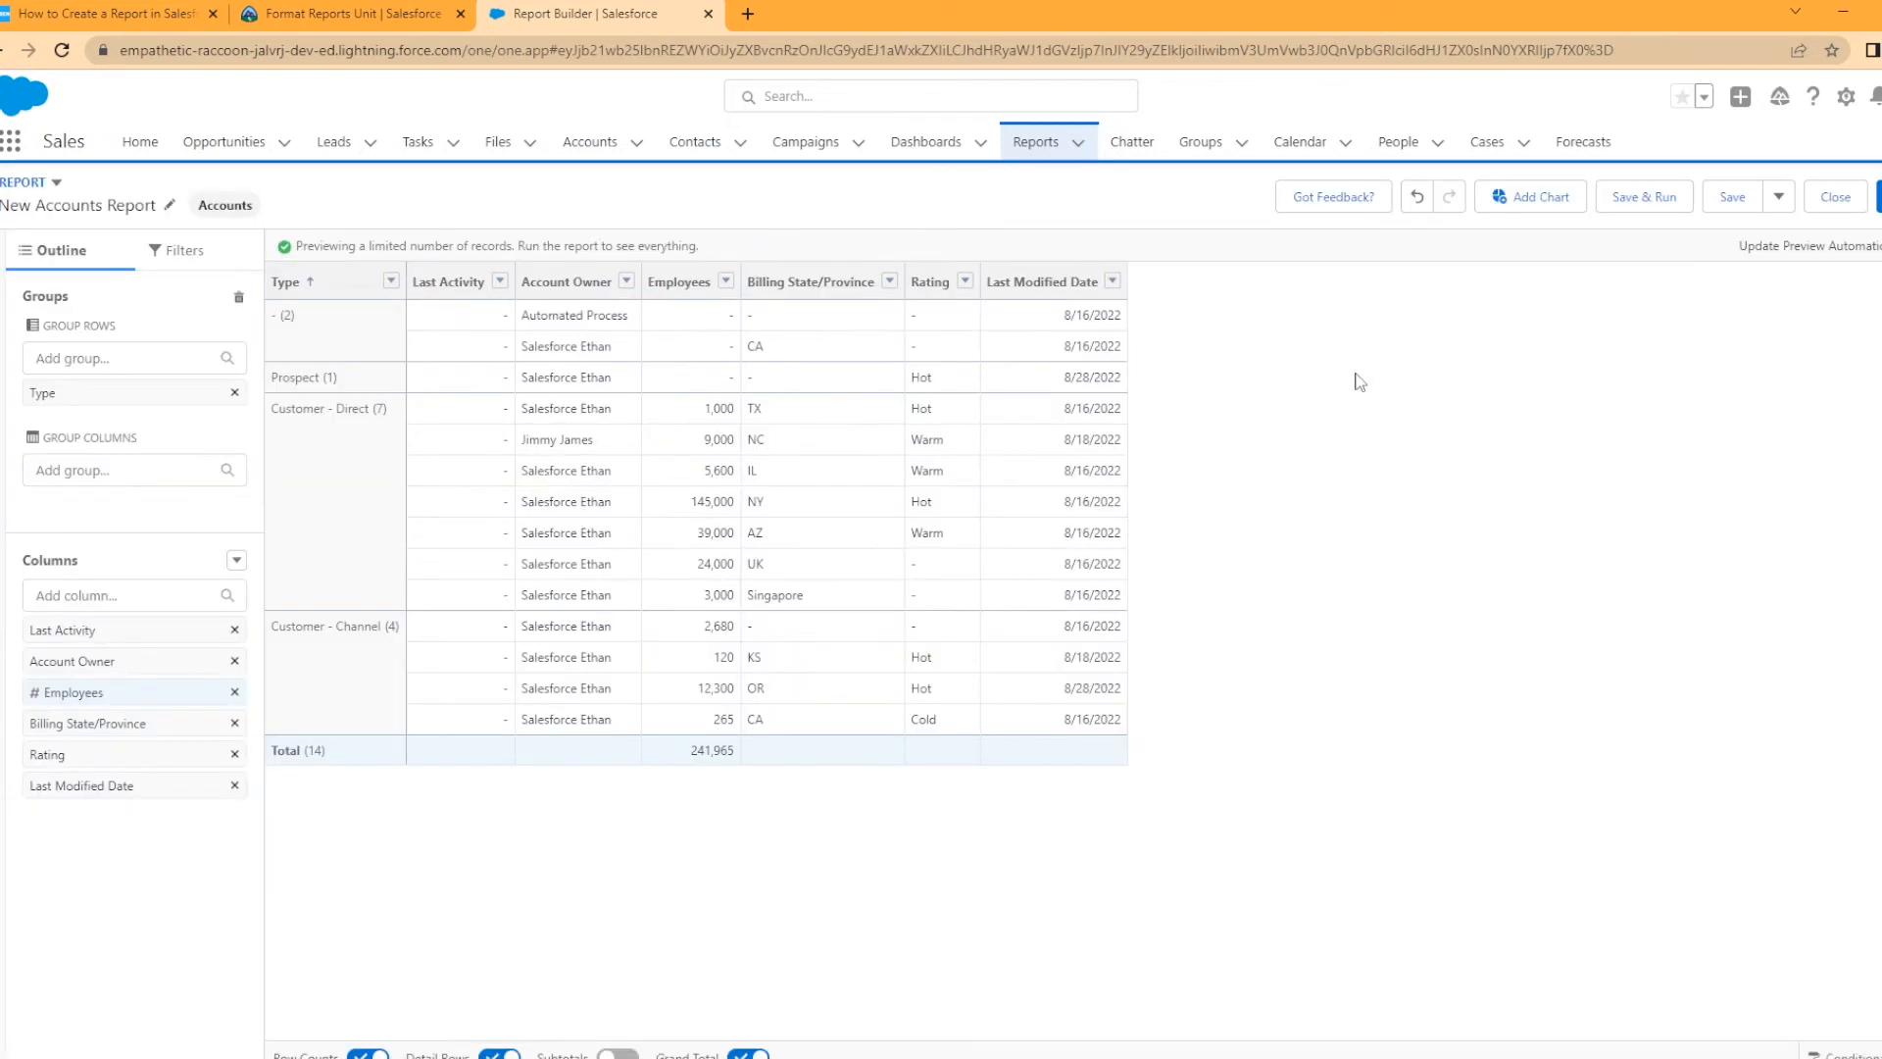
Sort the report by Last Activity in ascending order and add an Average summary to the Employees column
click(500, 283)
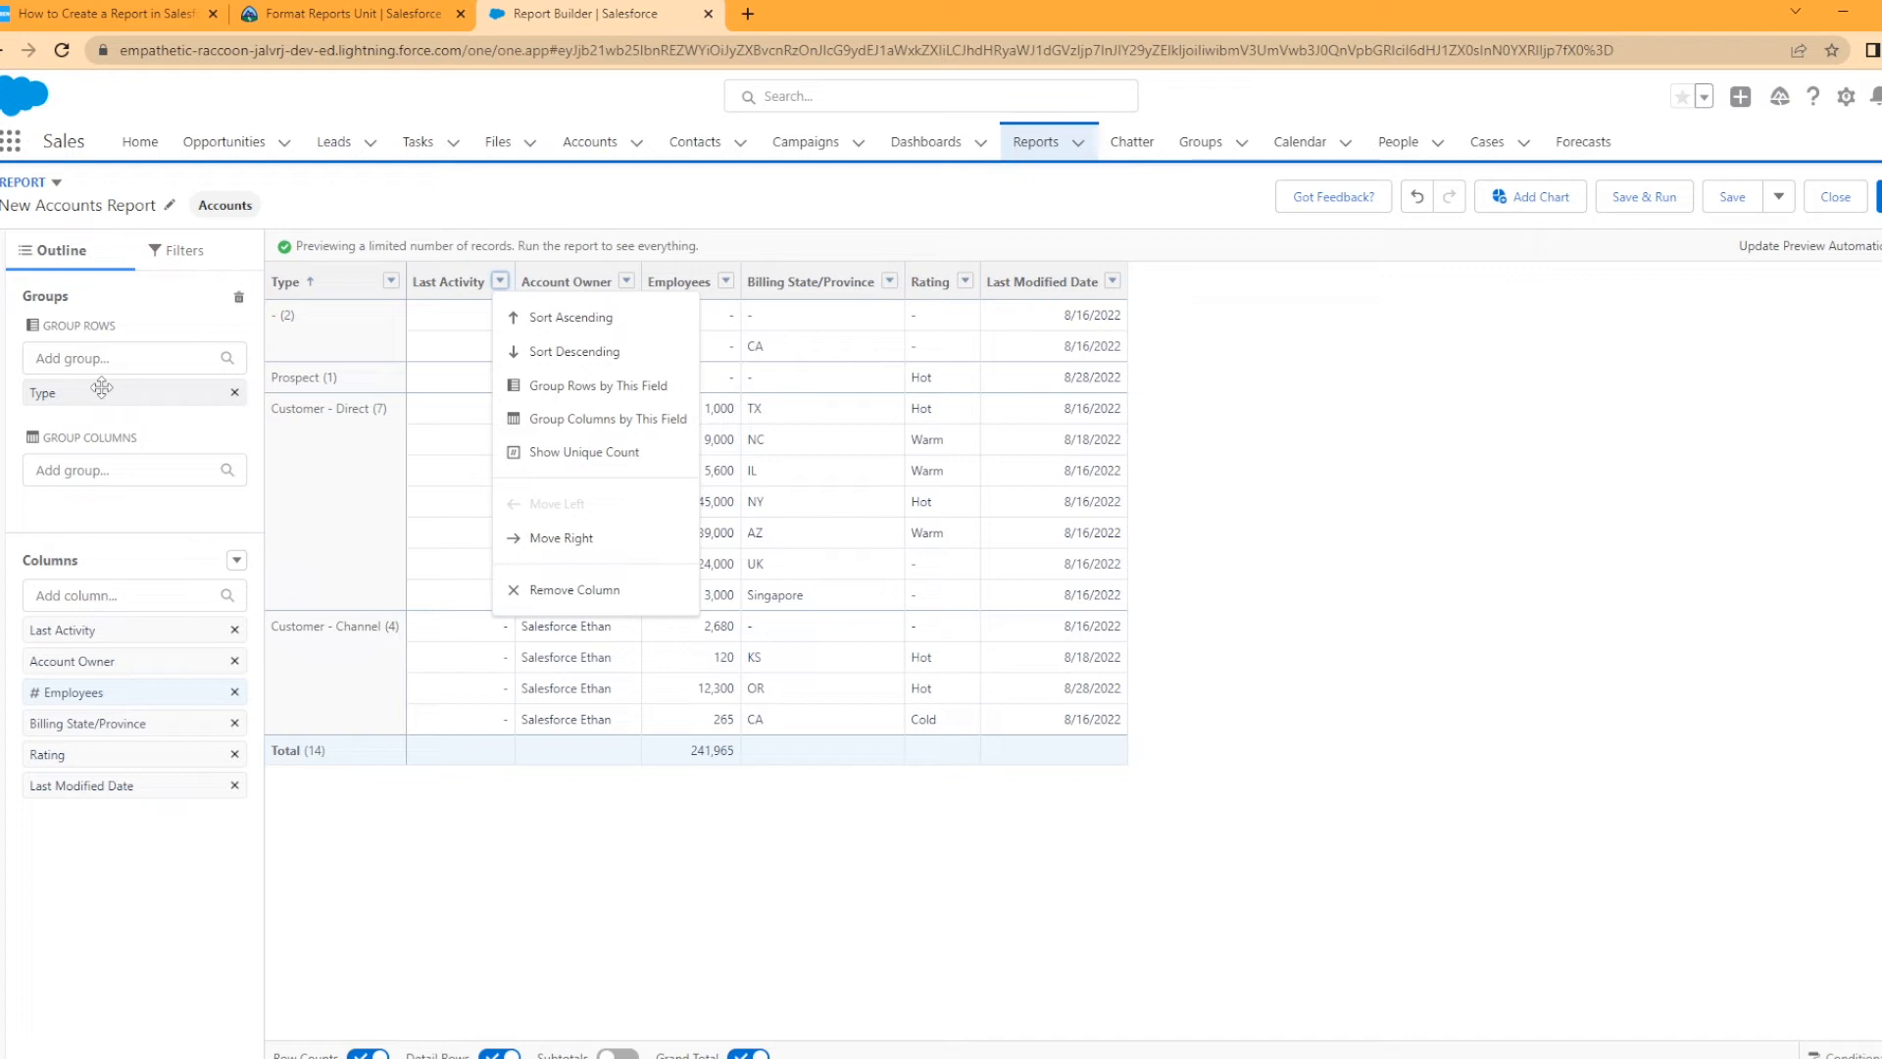
click(586, 324)
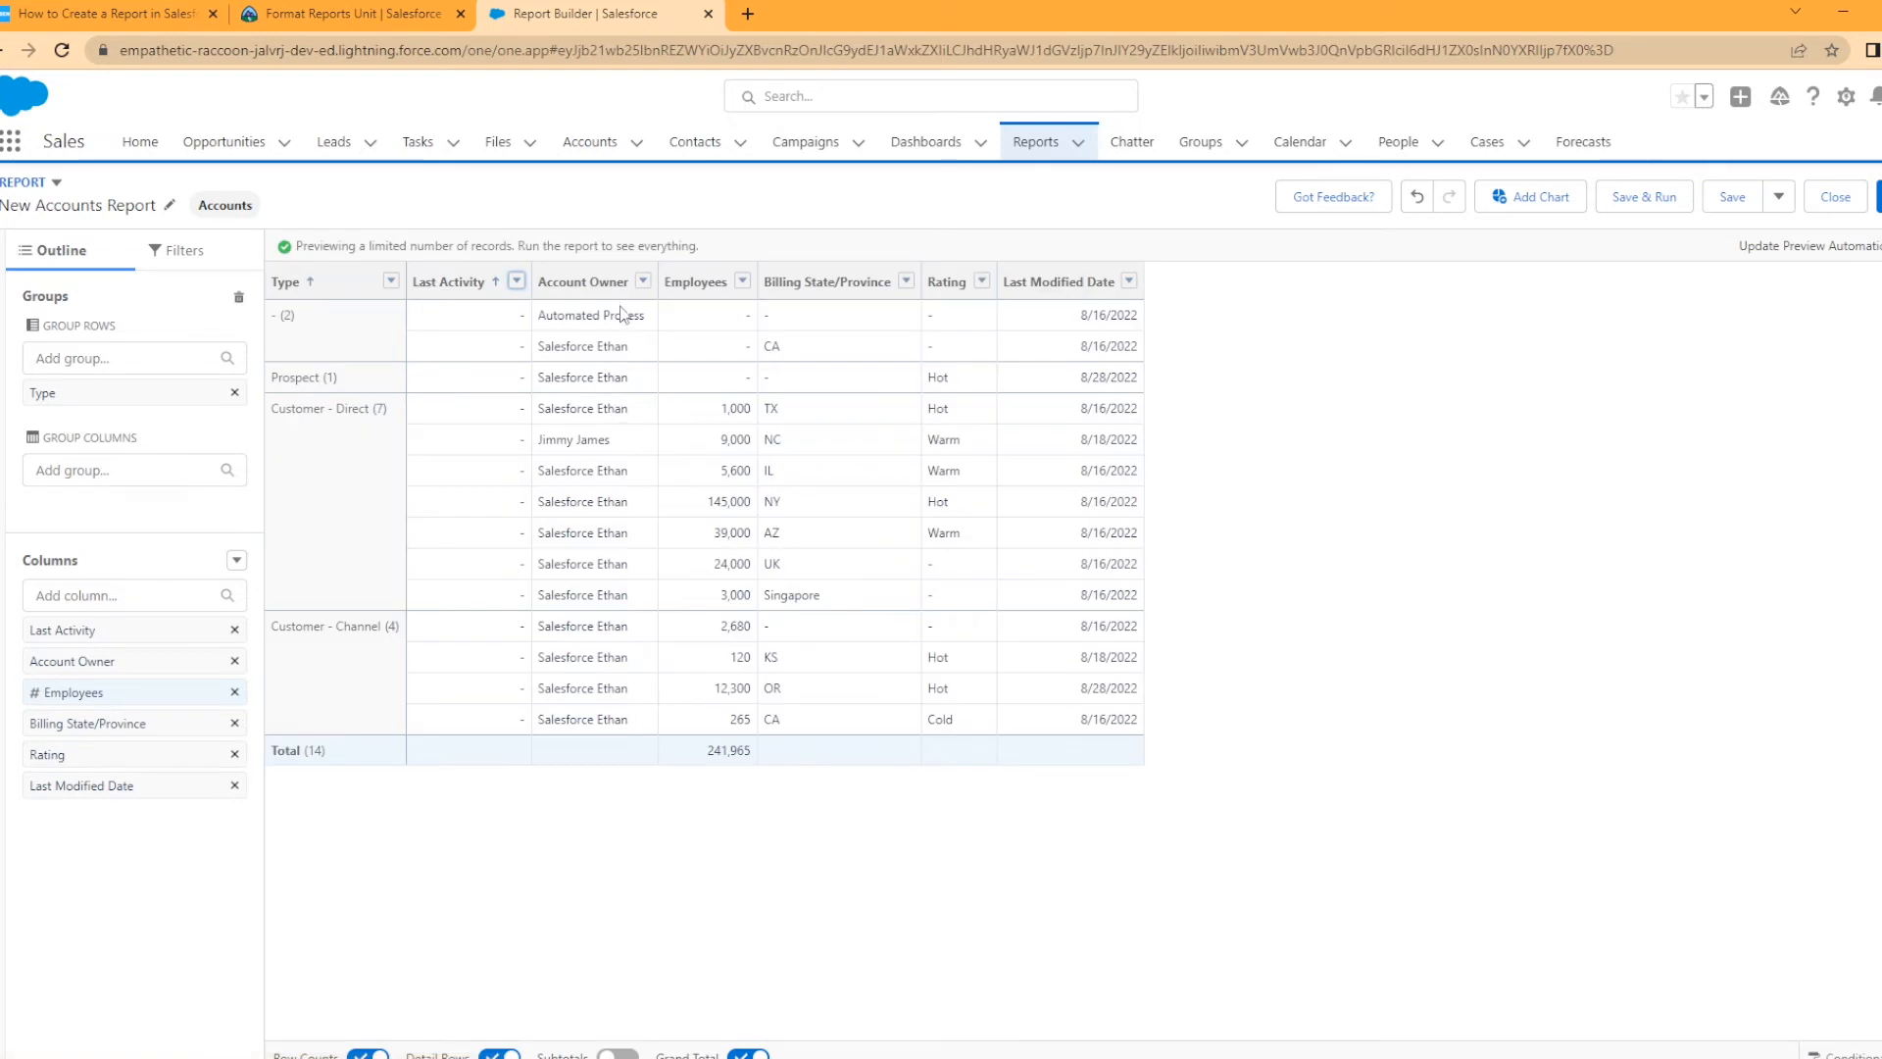
click(642, 283)
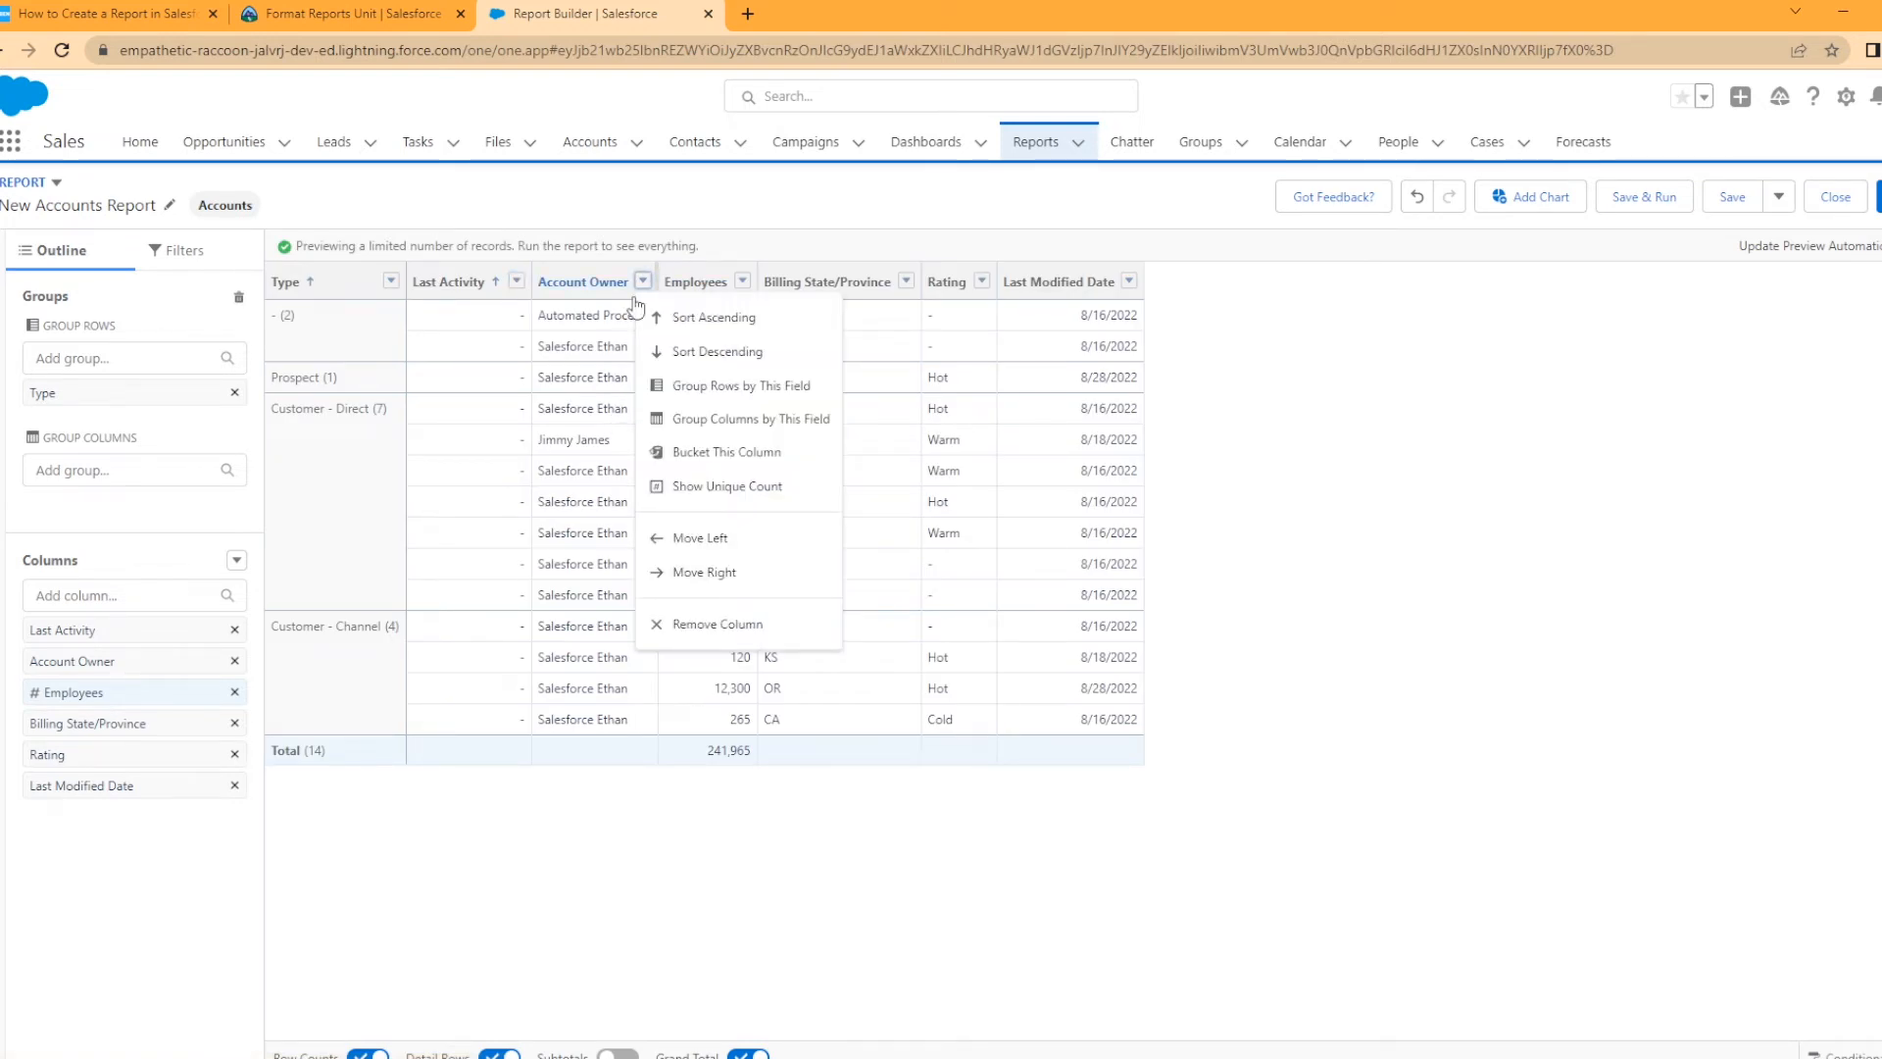
click(744, 283)
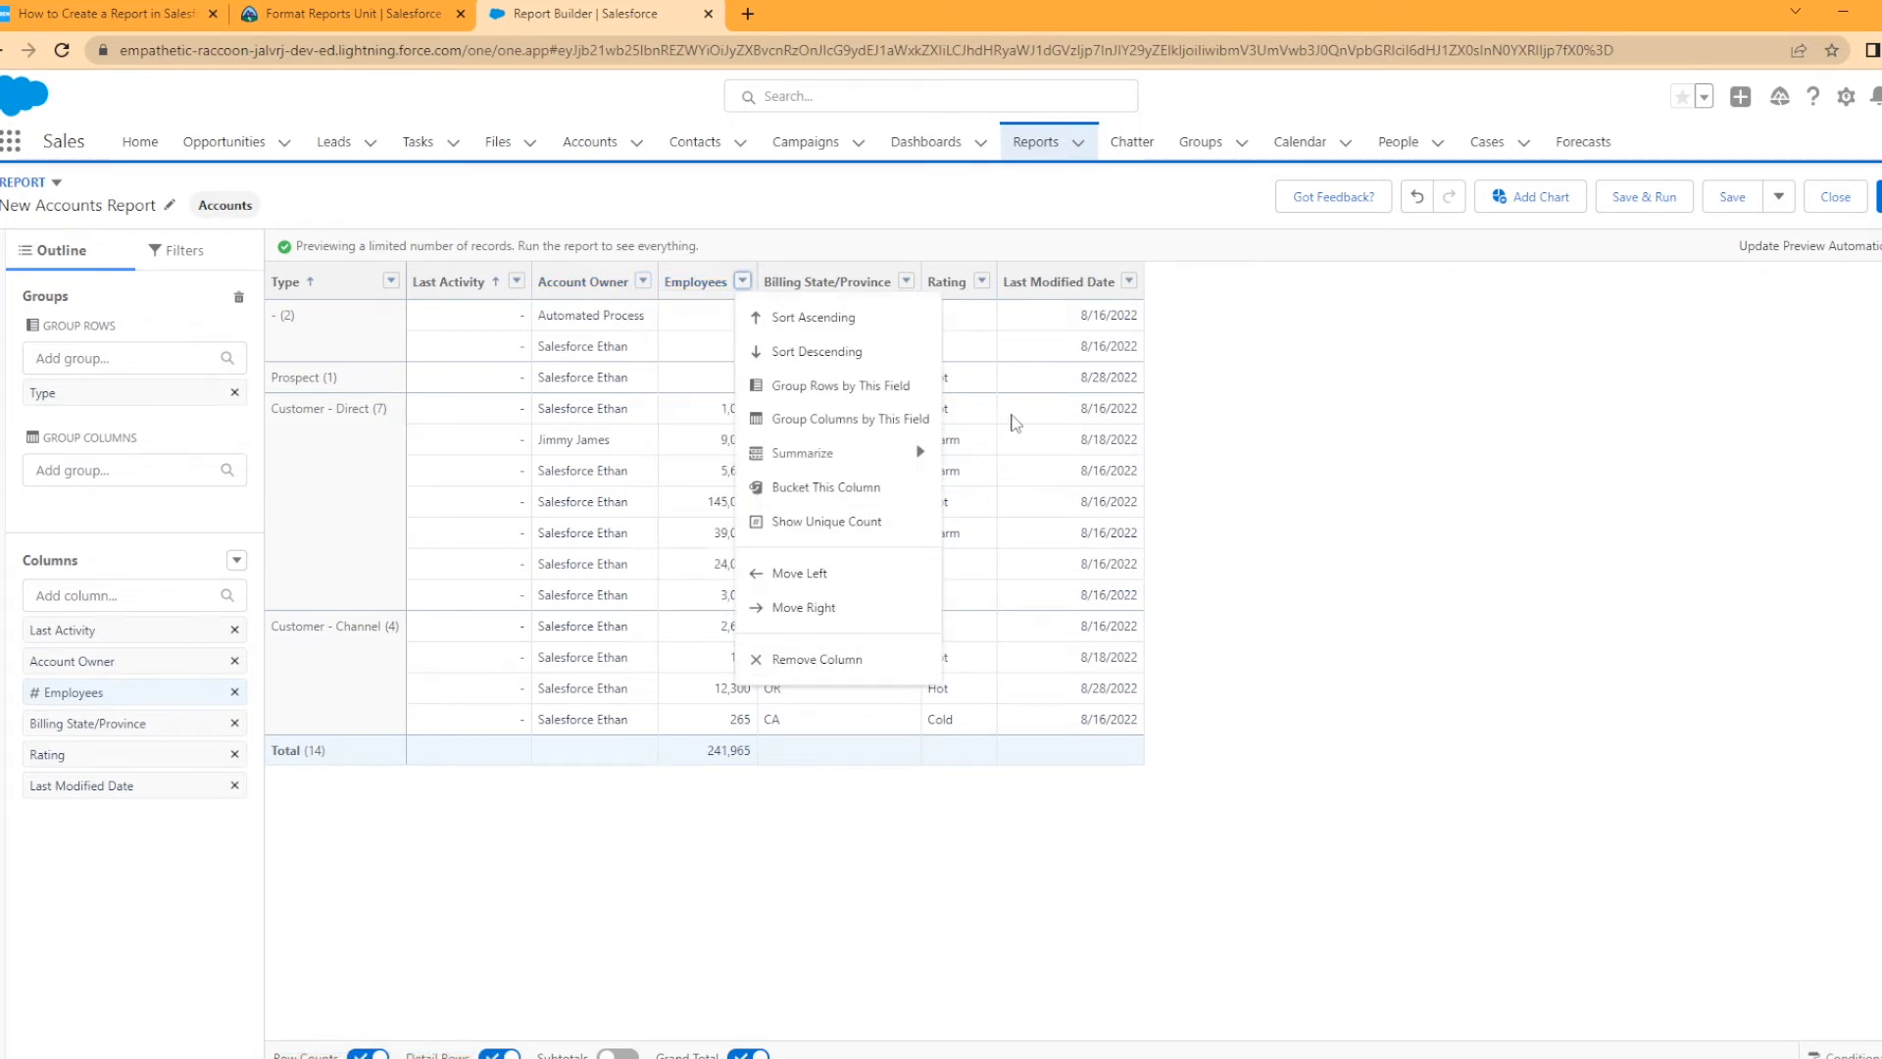
mouse_move(836, 454)
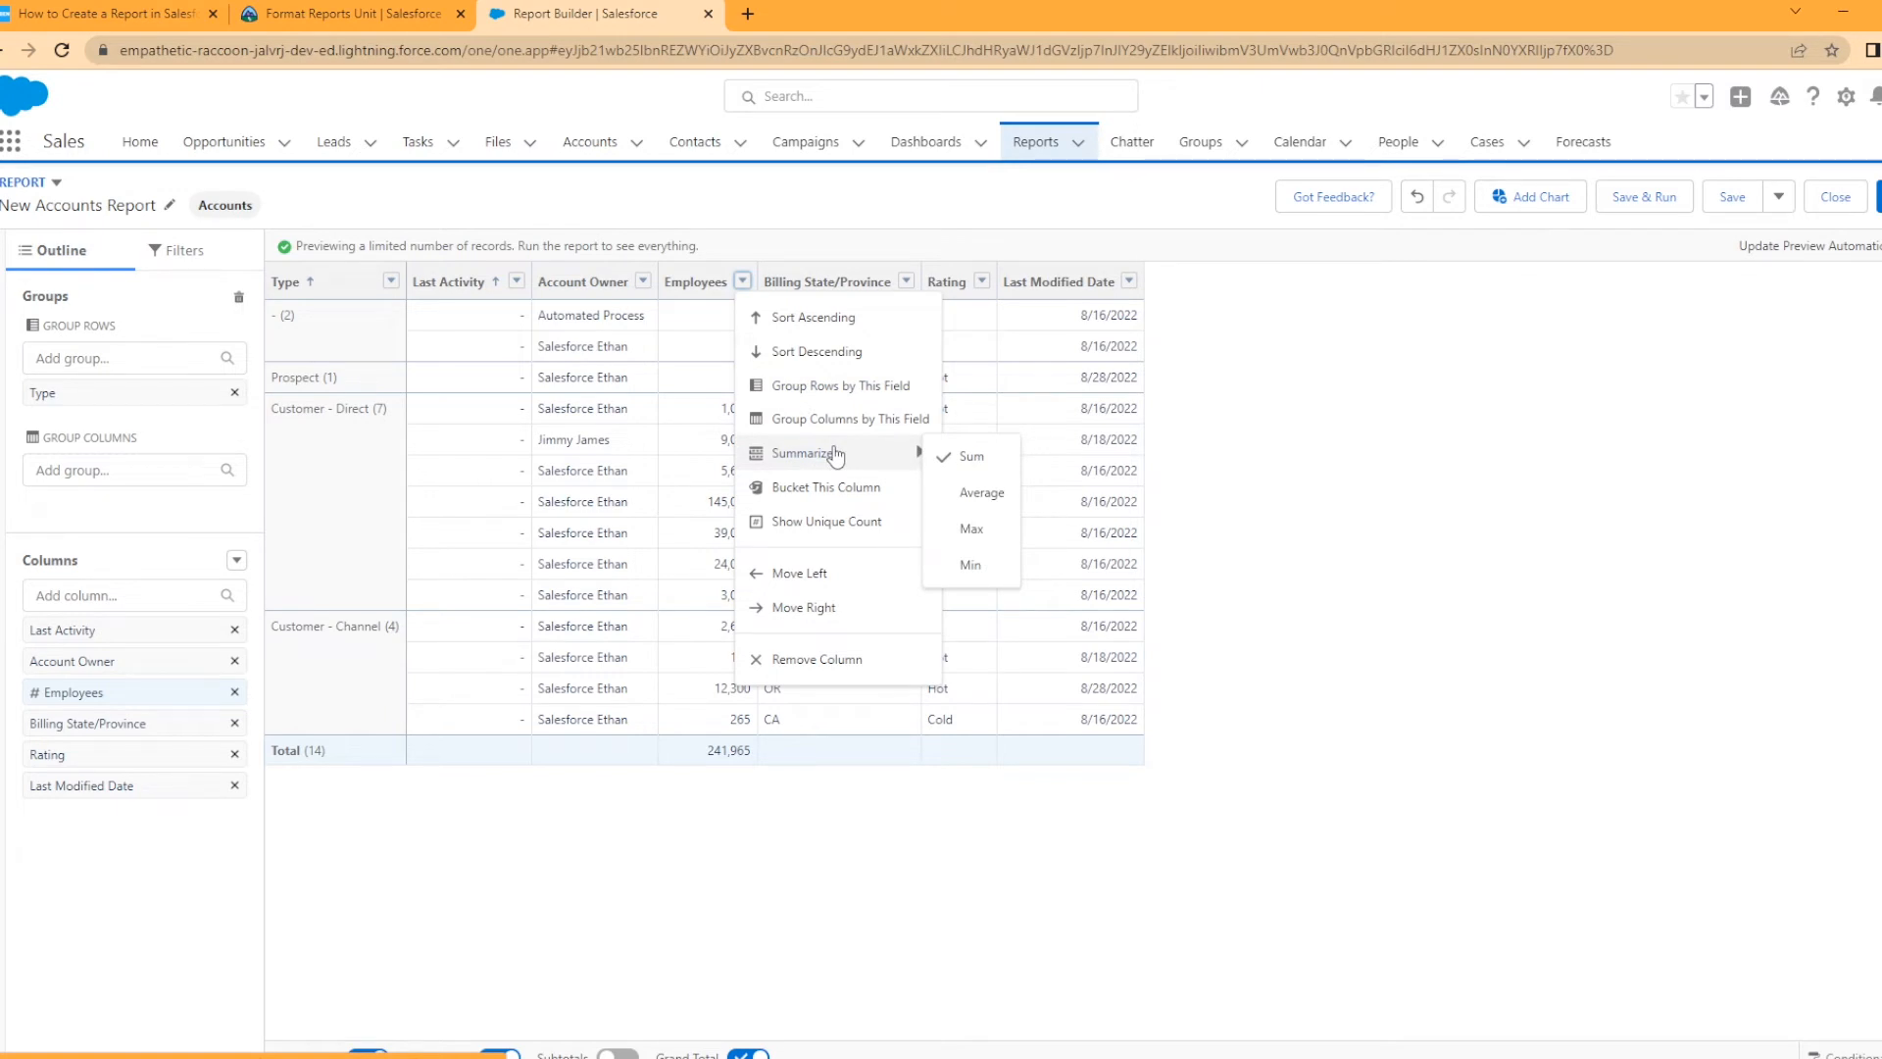
click(977, 498)
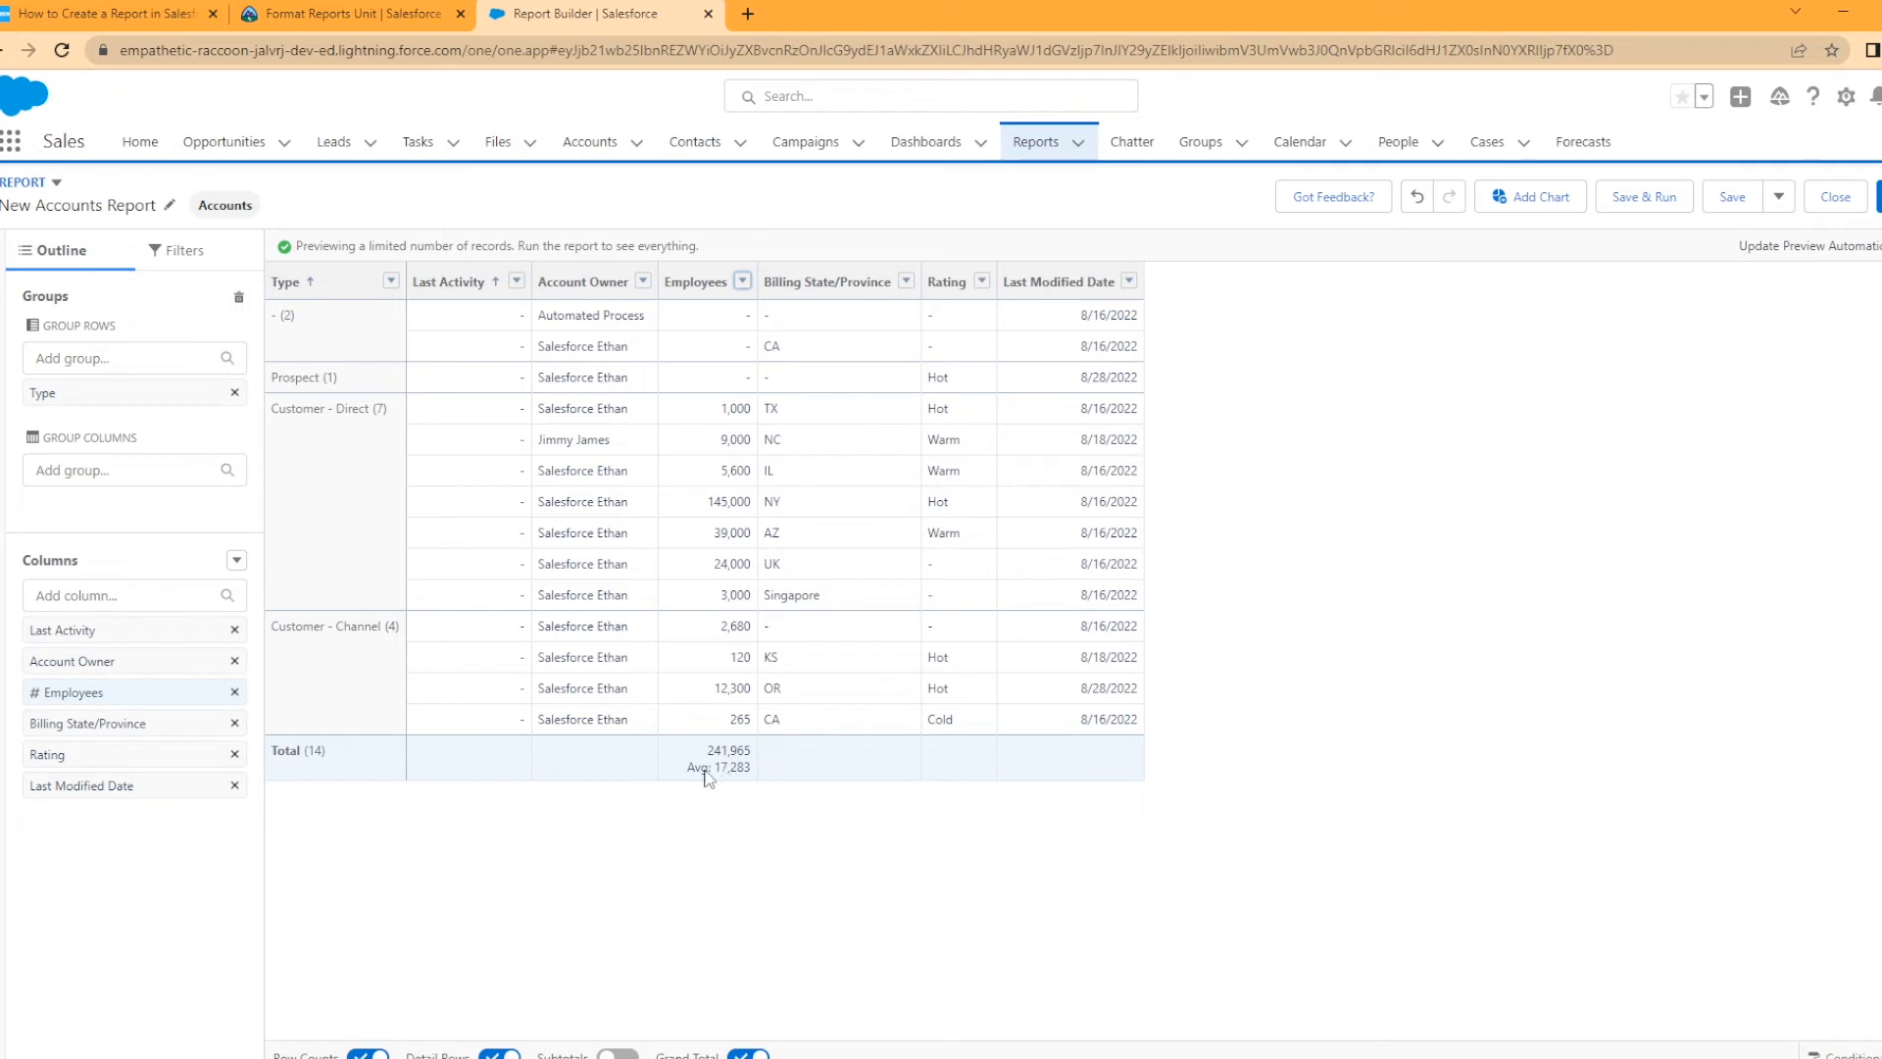
Show the group subtotals with the Employees averages, hide them again and check the column's summary options
click(611, 1055)
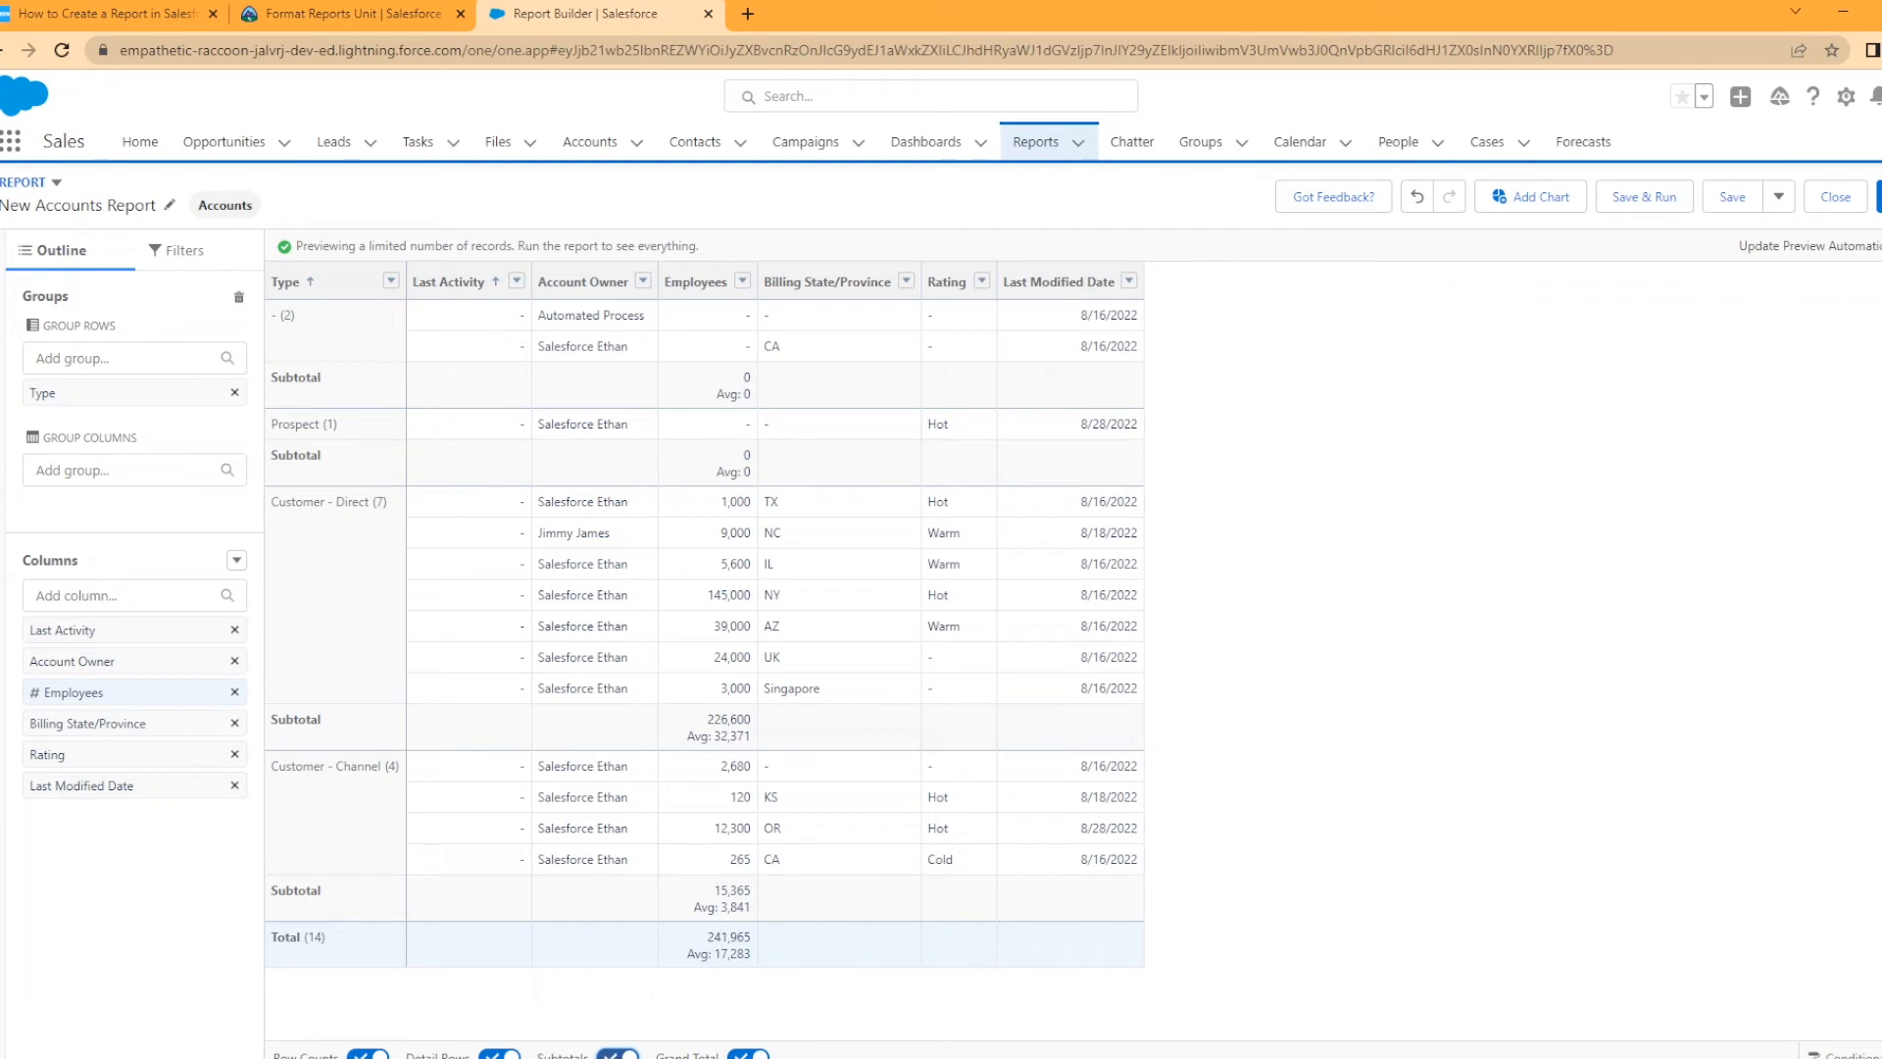
click(618, 1055)
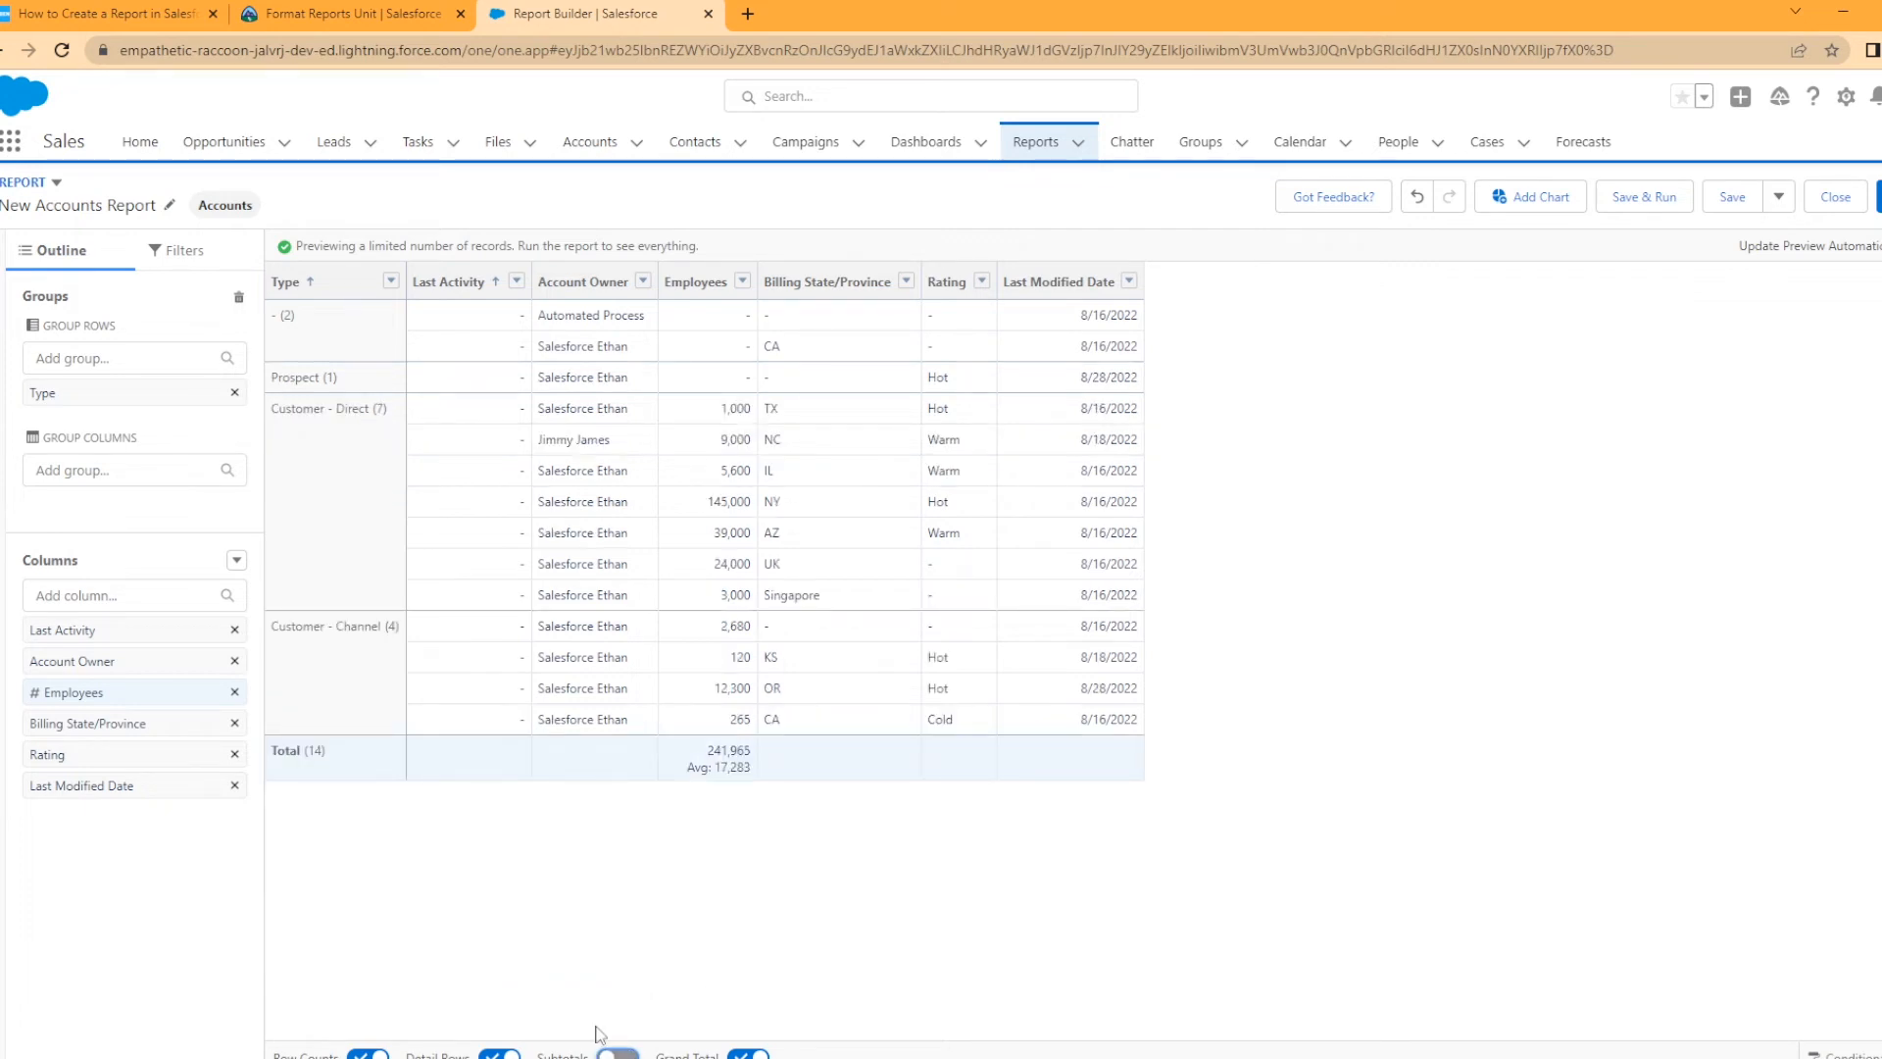
click(742, 282)
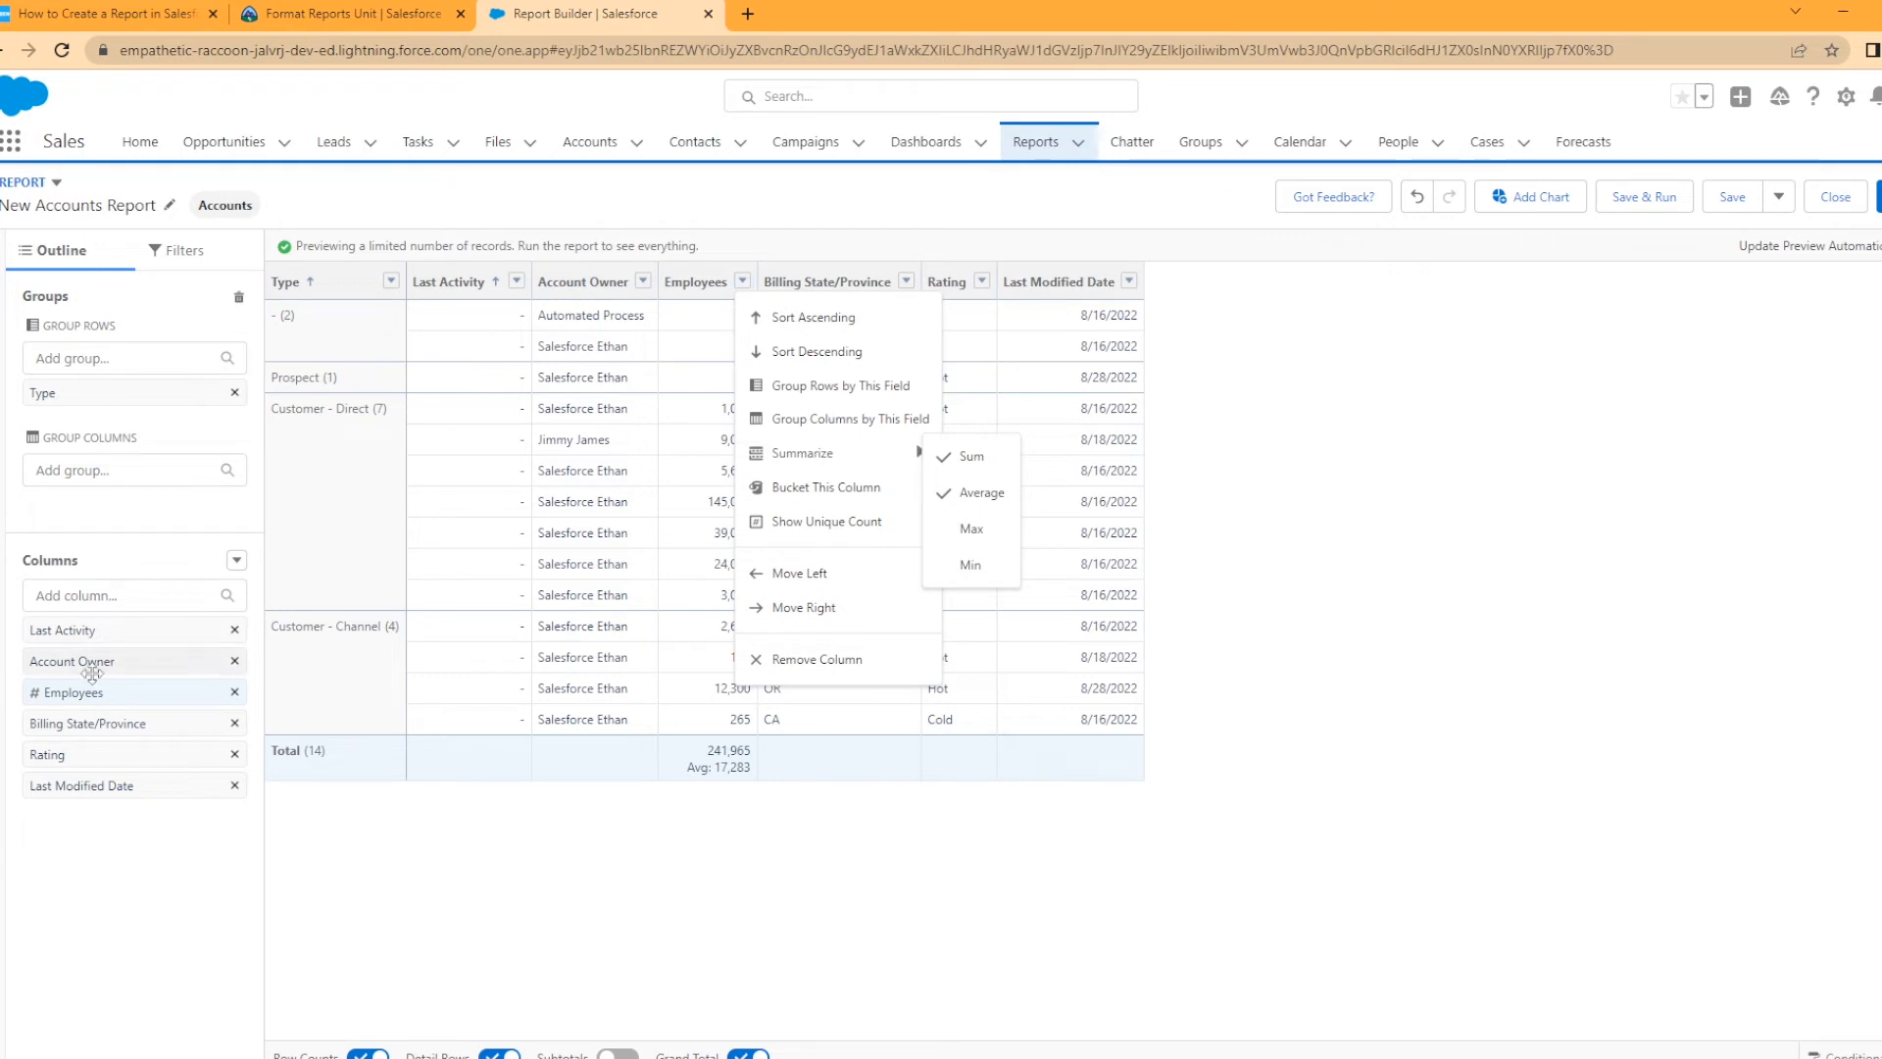
Group the report columns by Account Owner and hide the detail rows
click(84, 480)
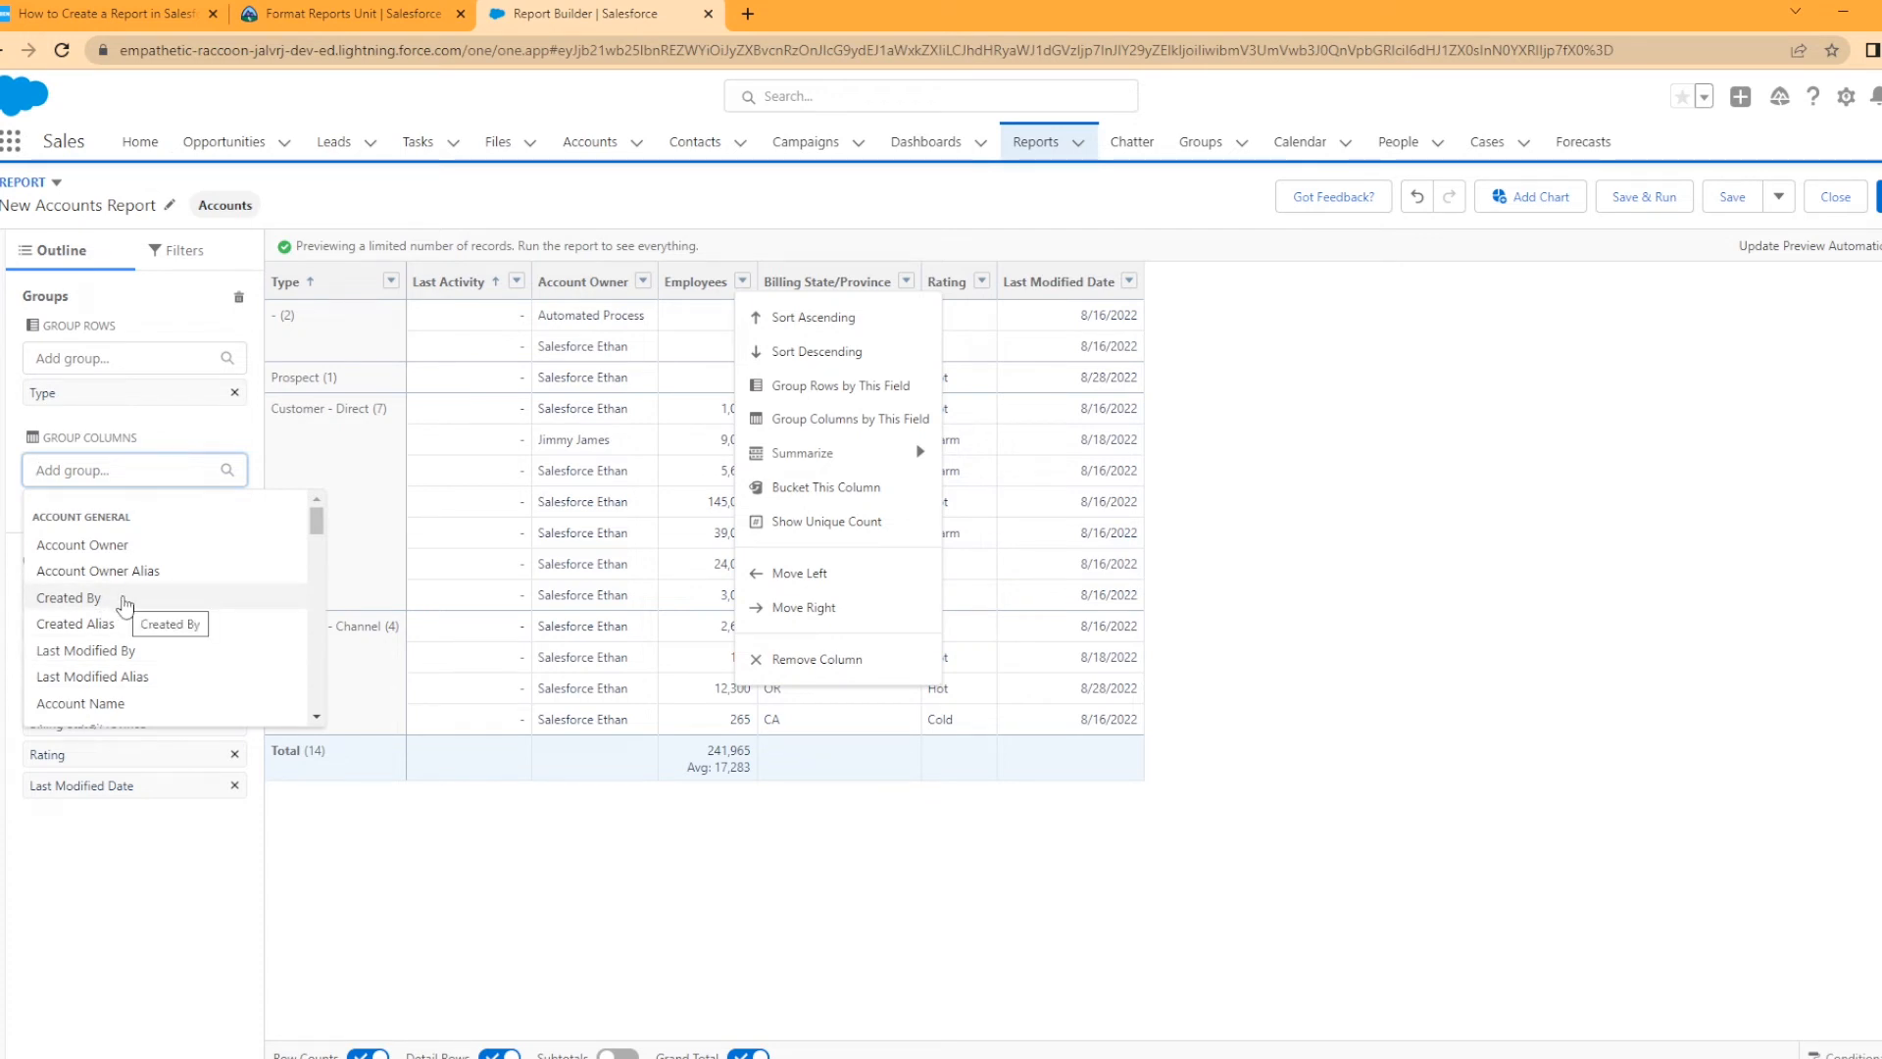
click(122, 546)
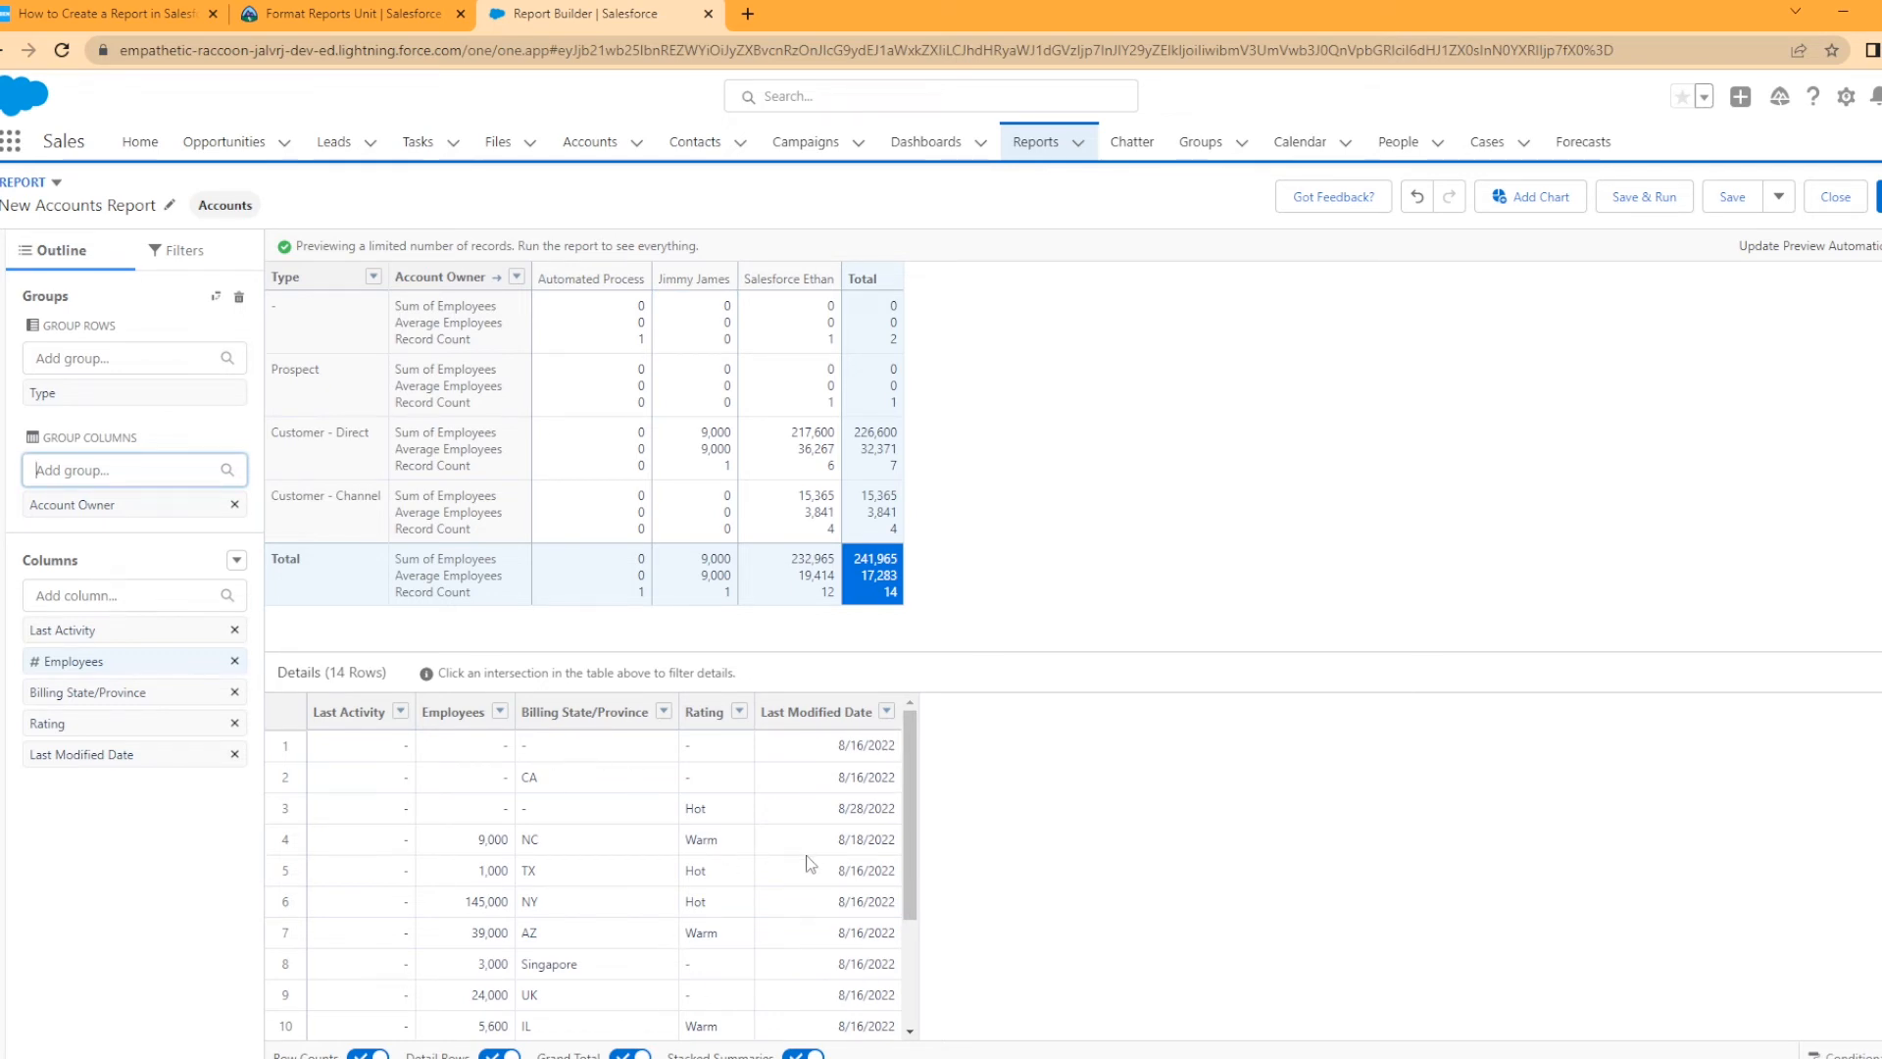
click(500, 1054)
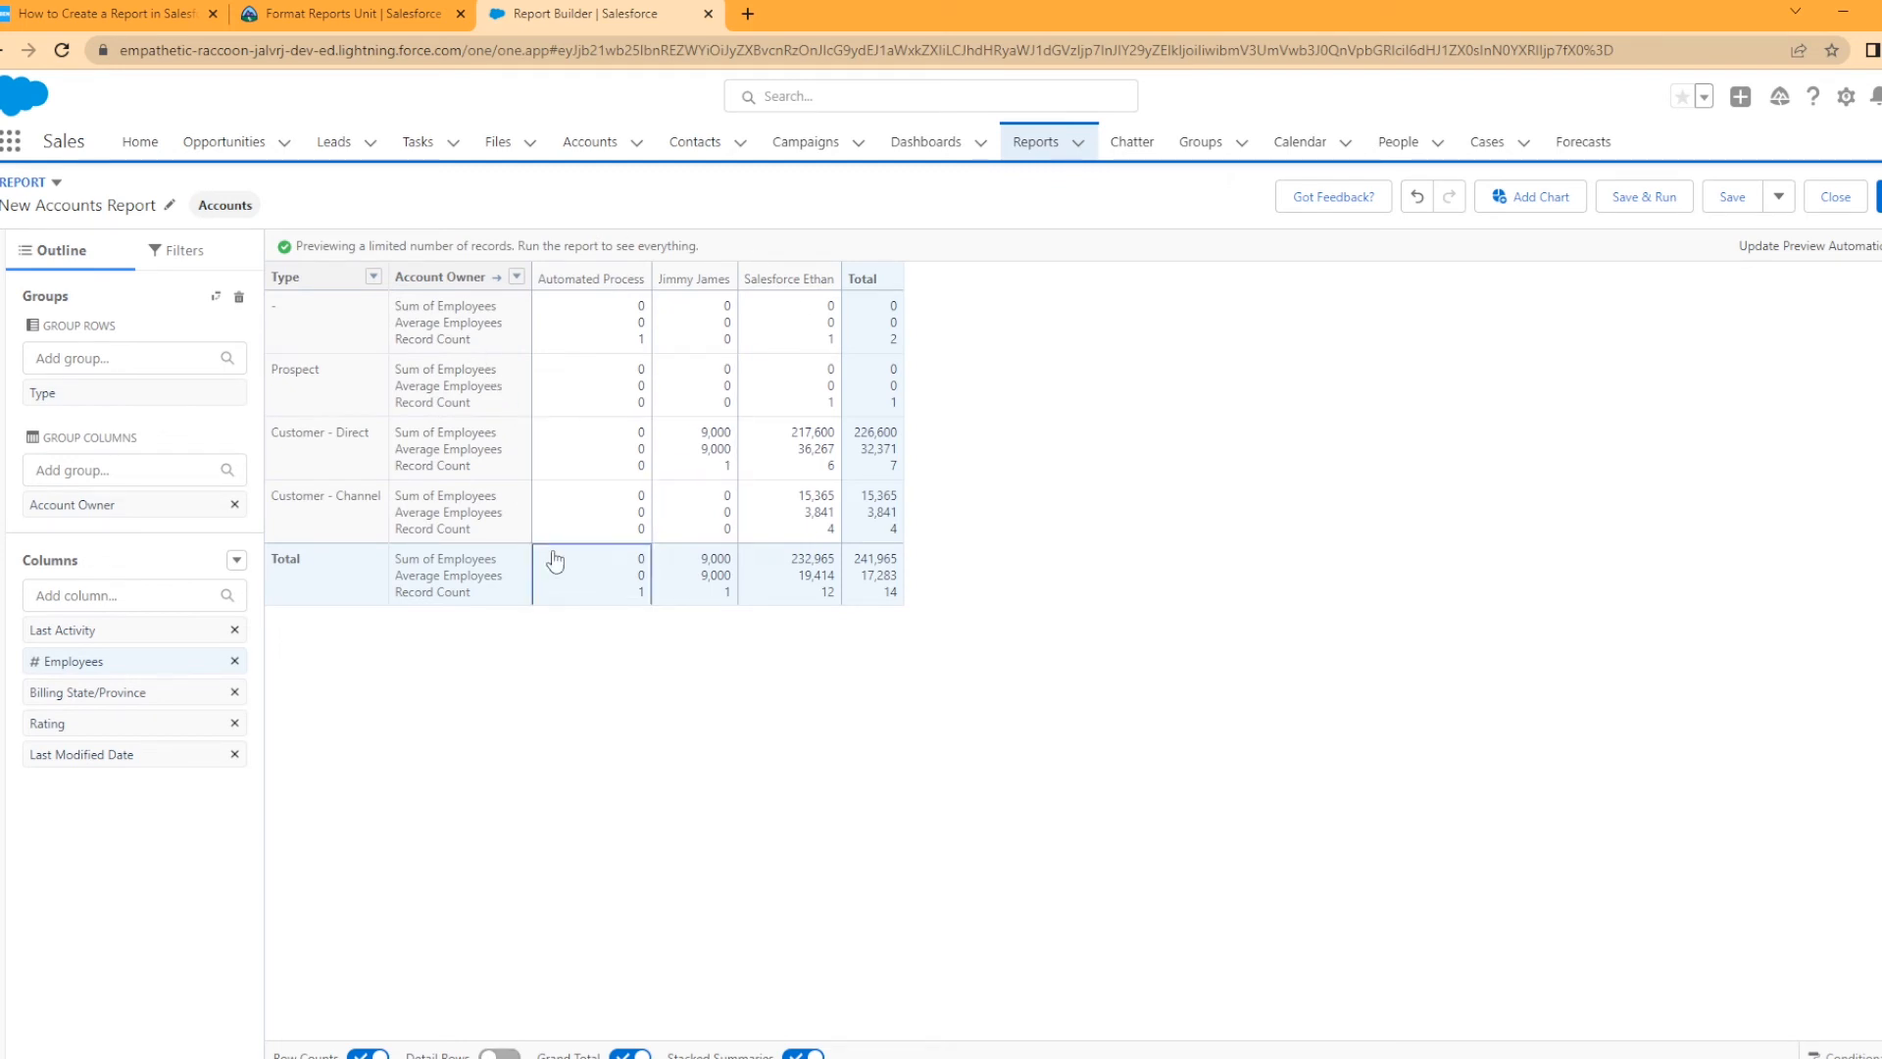
Replace the Account Owner column grouping and the Type row grouping with a row grouping by Account Name
click(234, 504)
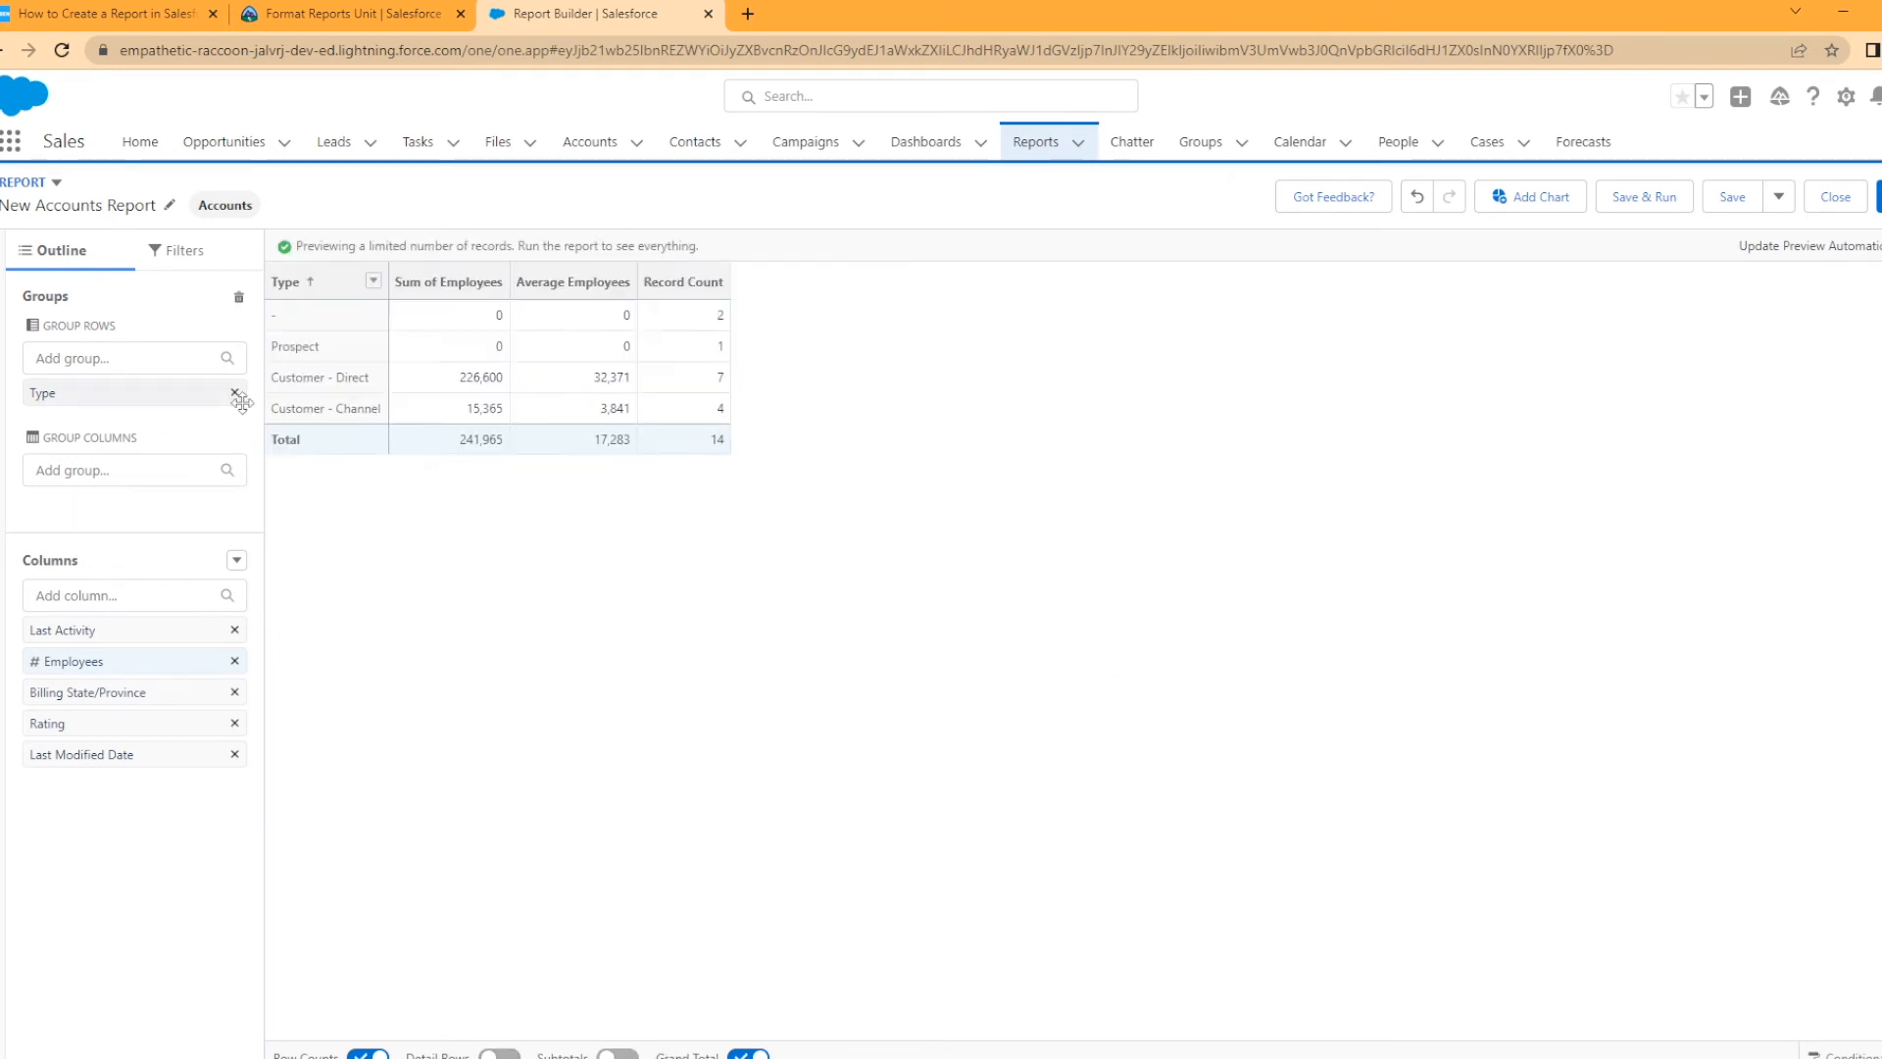
click(235, 395)
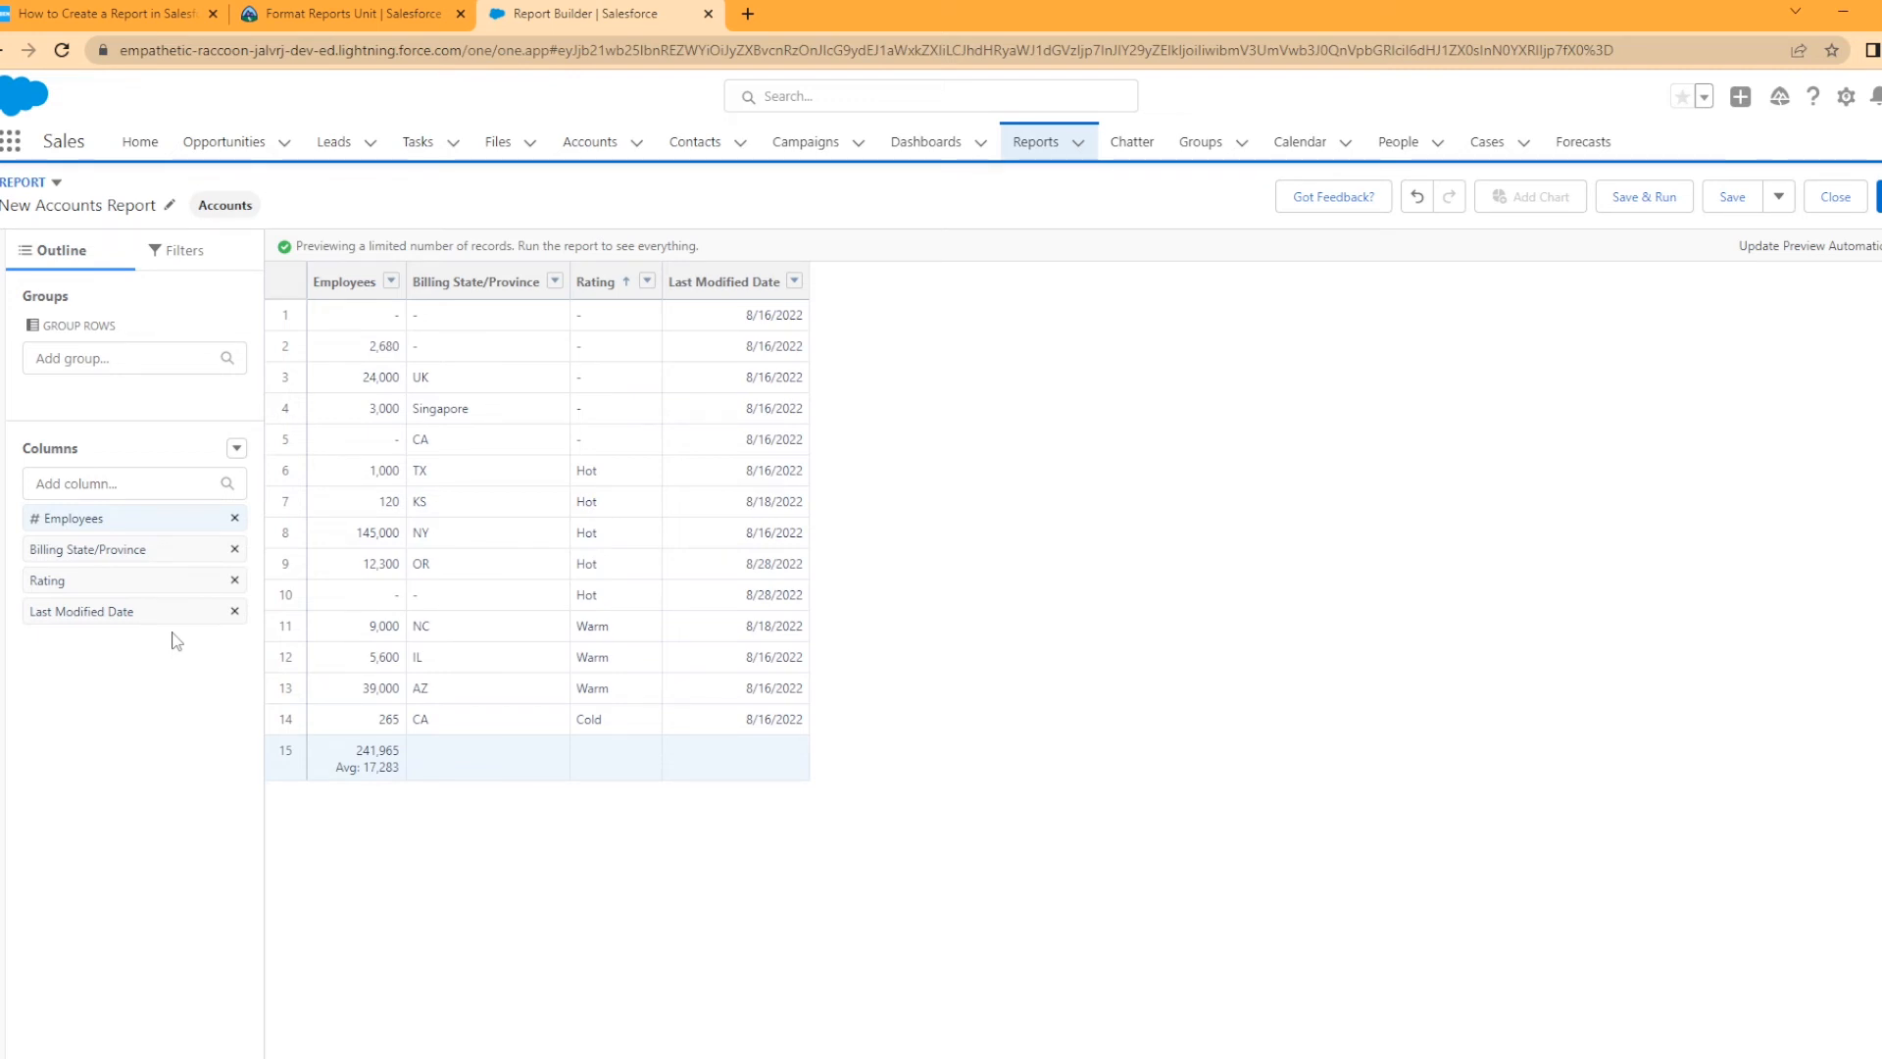
click(110, 361)
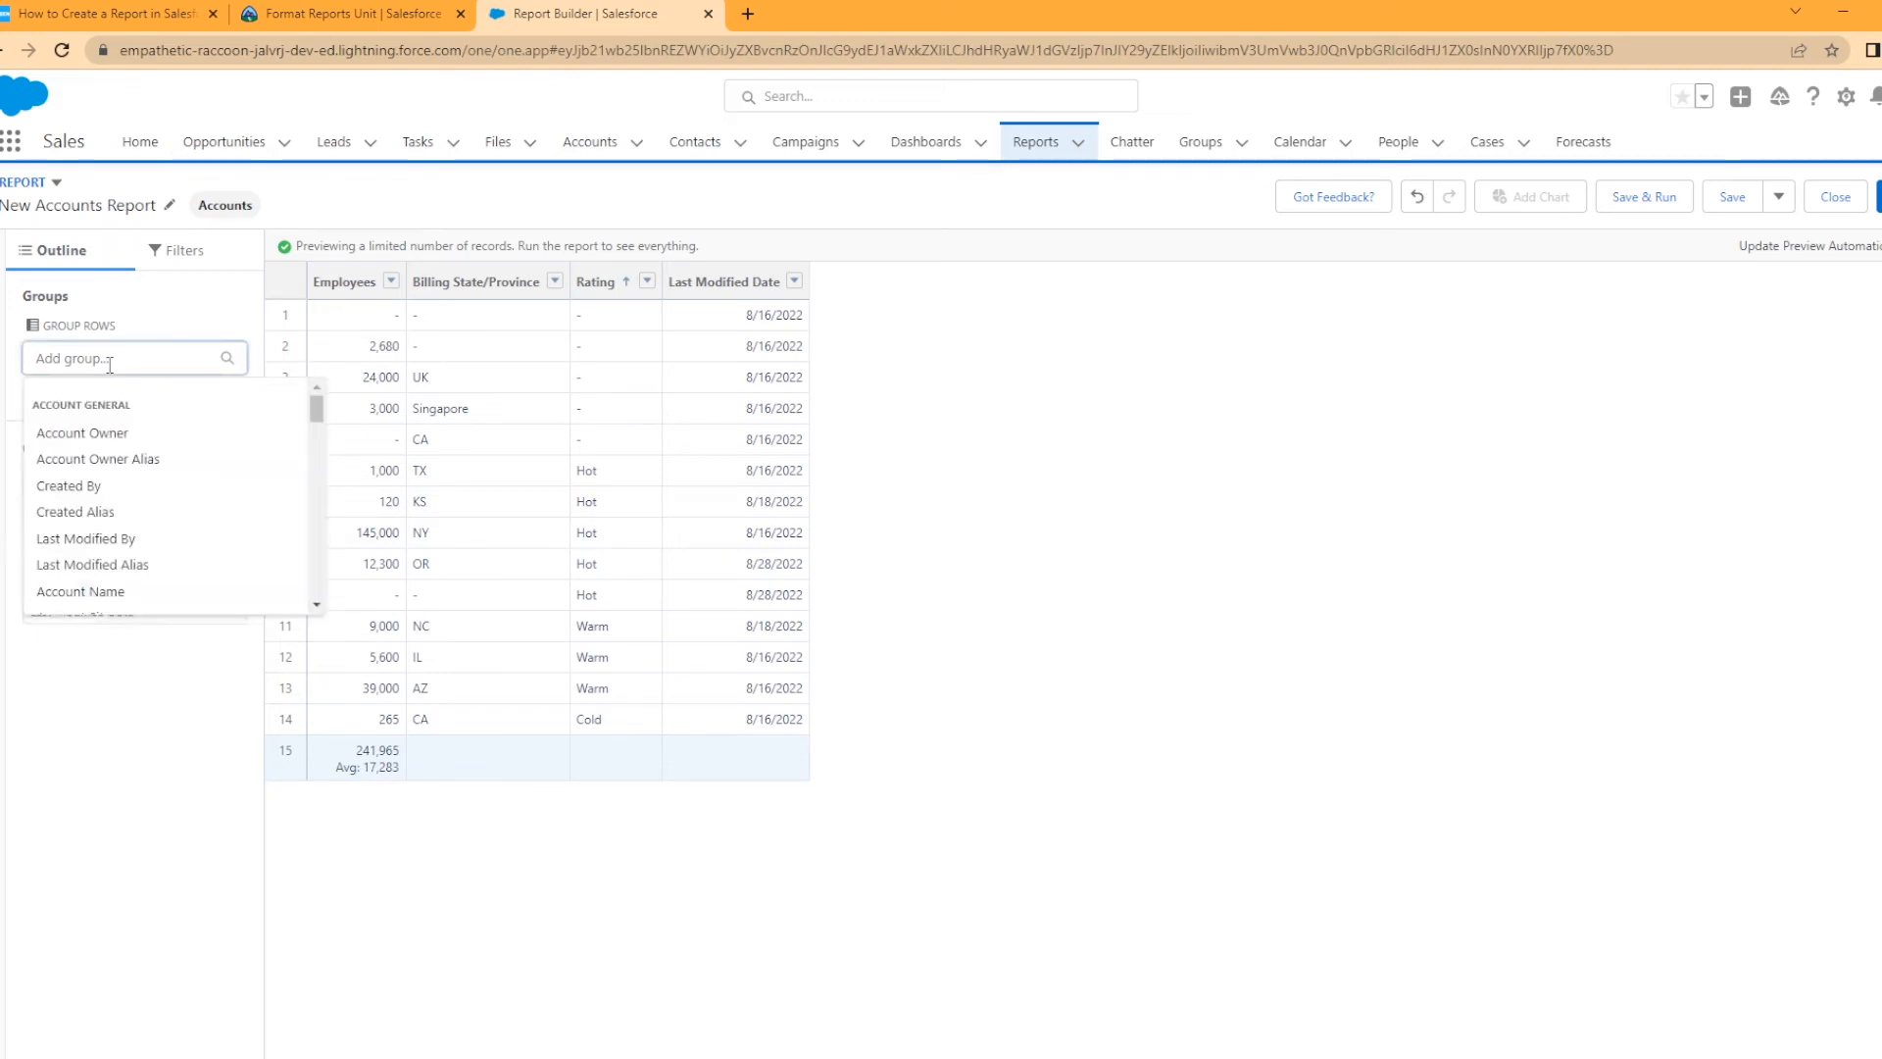
text(na)
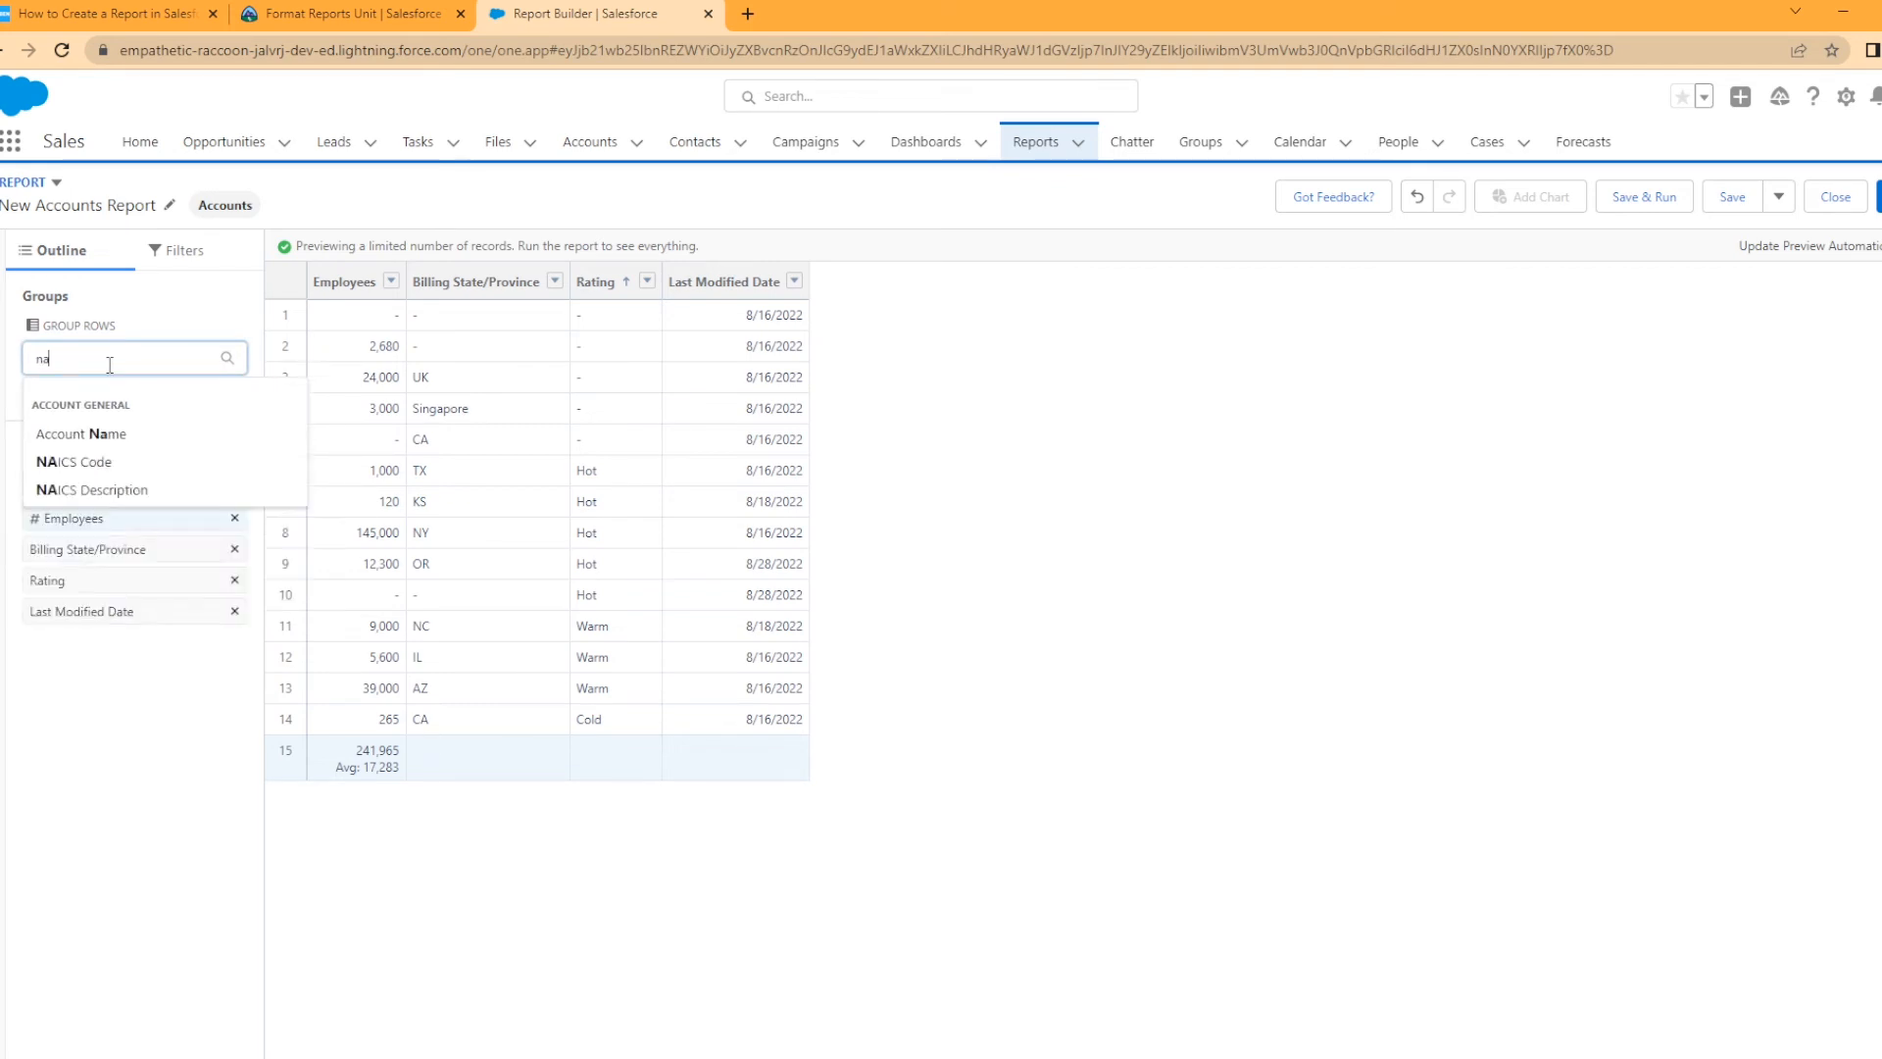
text(me)
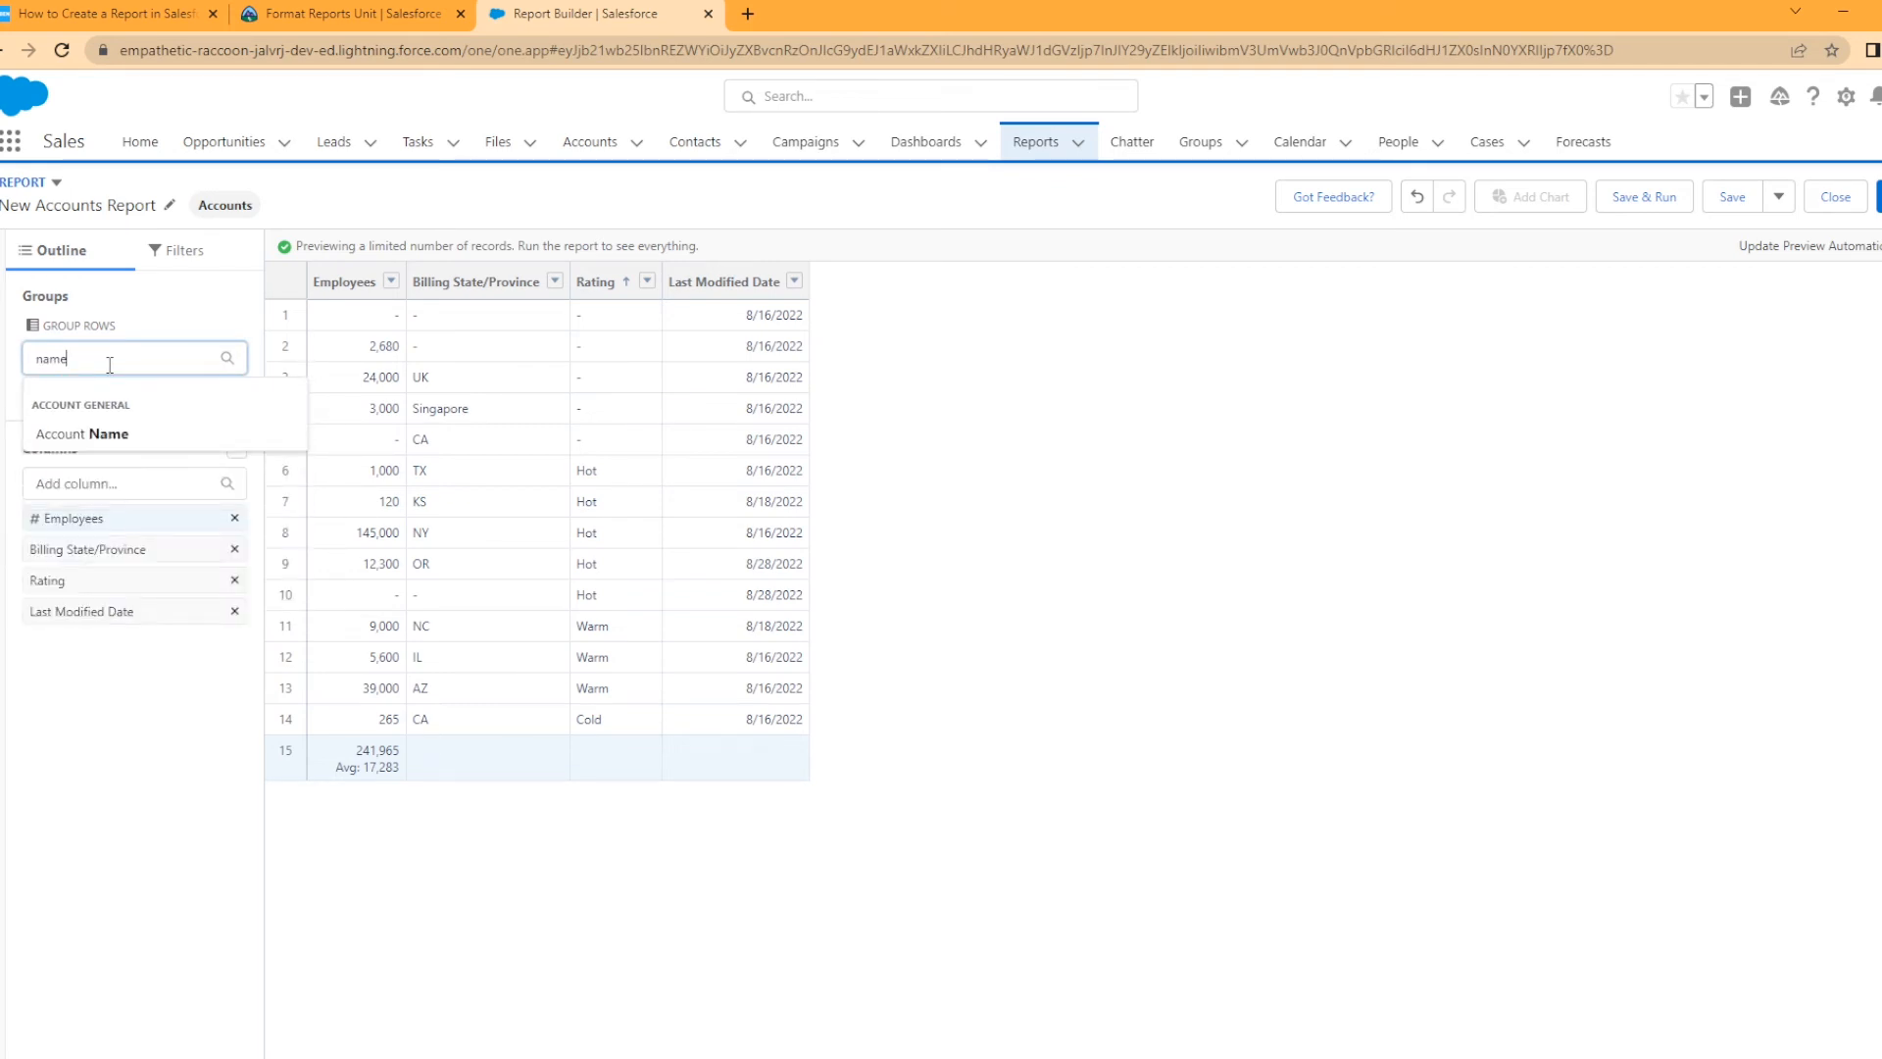
click(94, 432)
View the summary options and the bucket column settings for Employees, closing them without creating a bucket
click(575, 281)
mouse_move(630, 468)
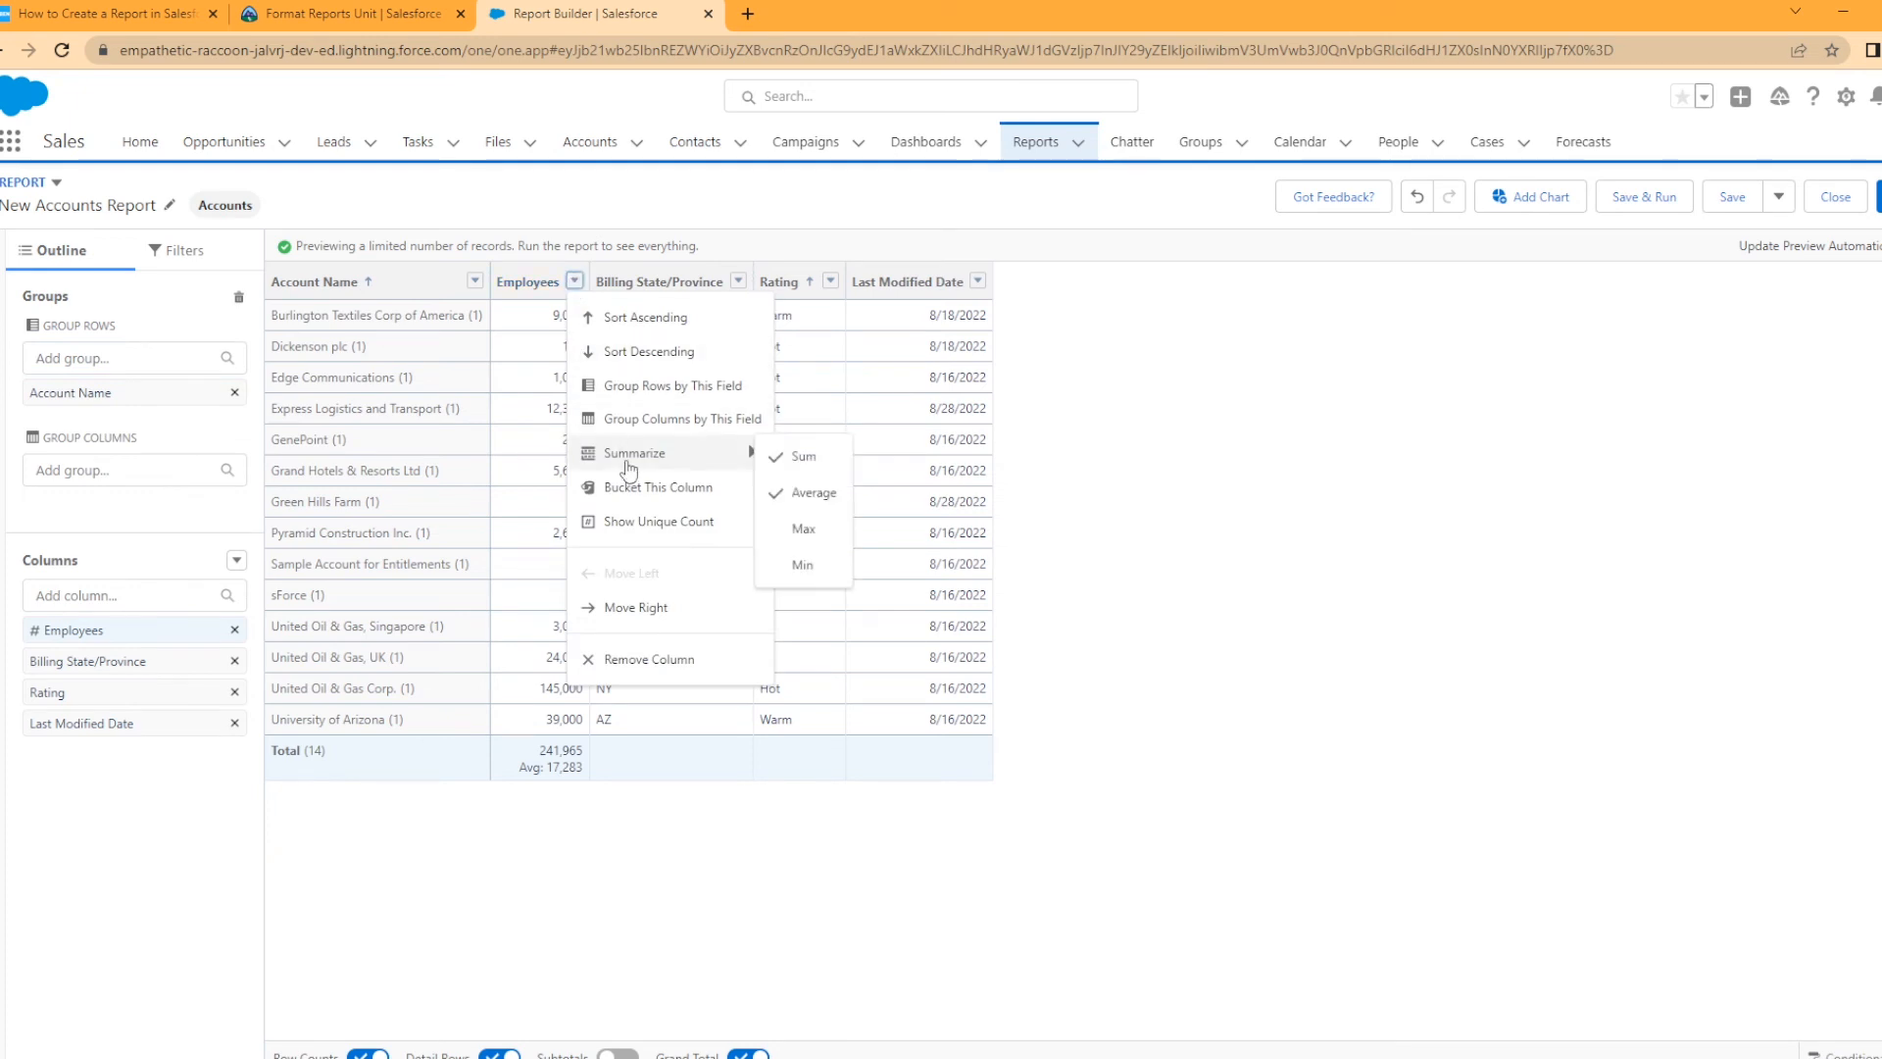
click(656, 491)
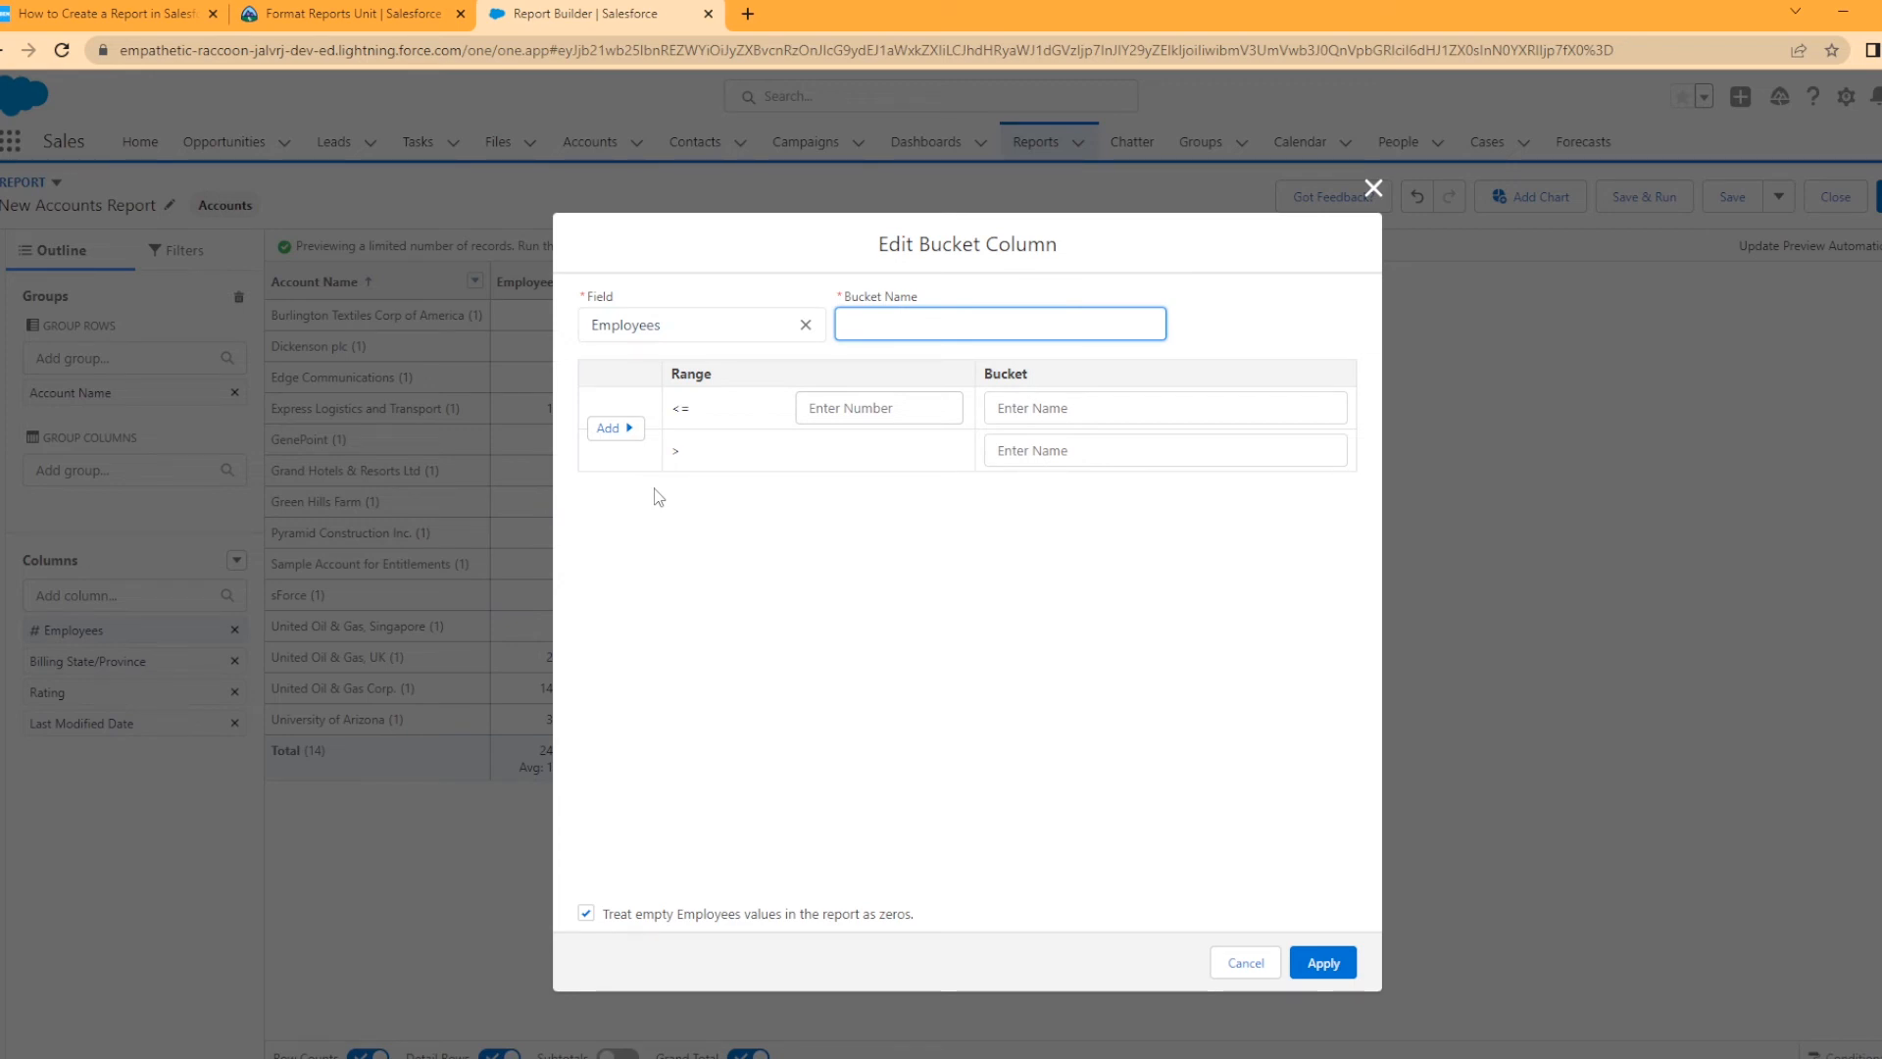
click(1373, 187)
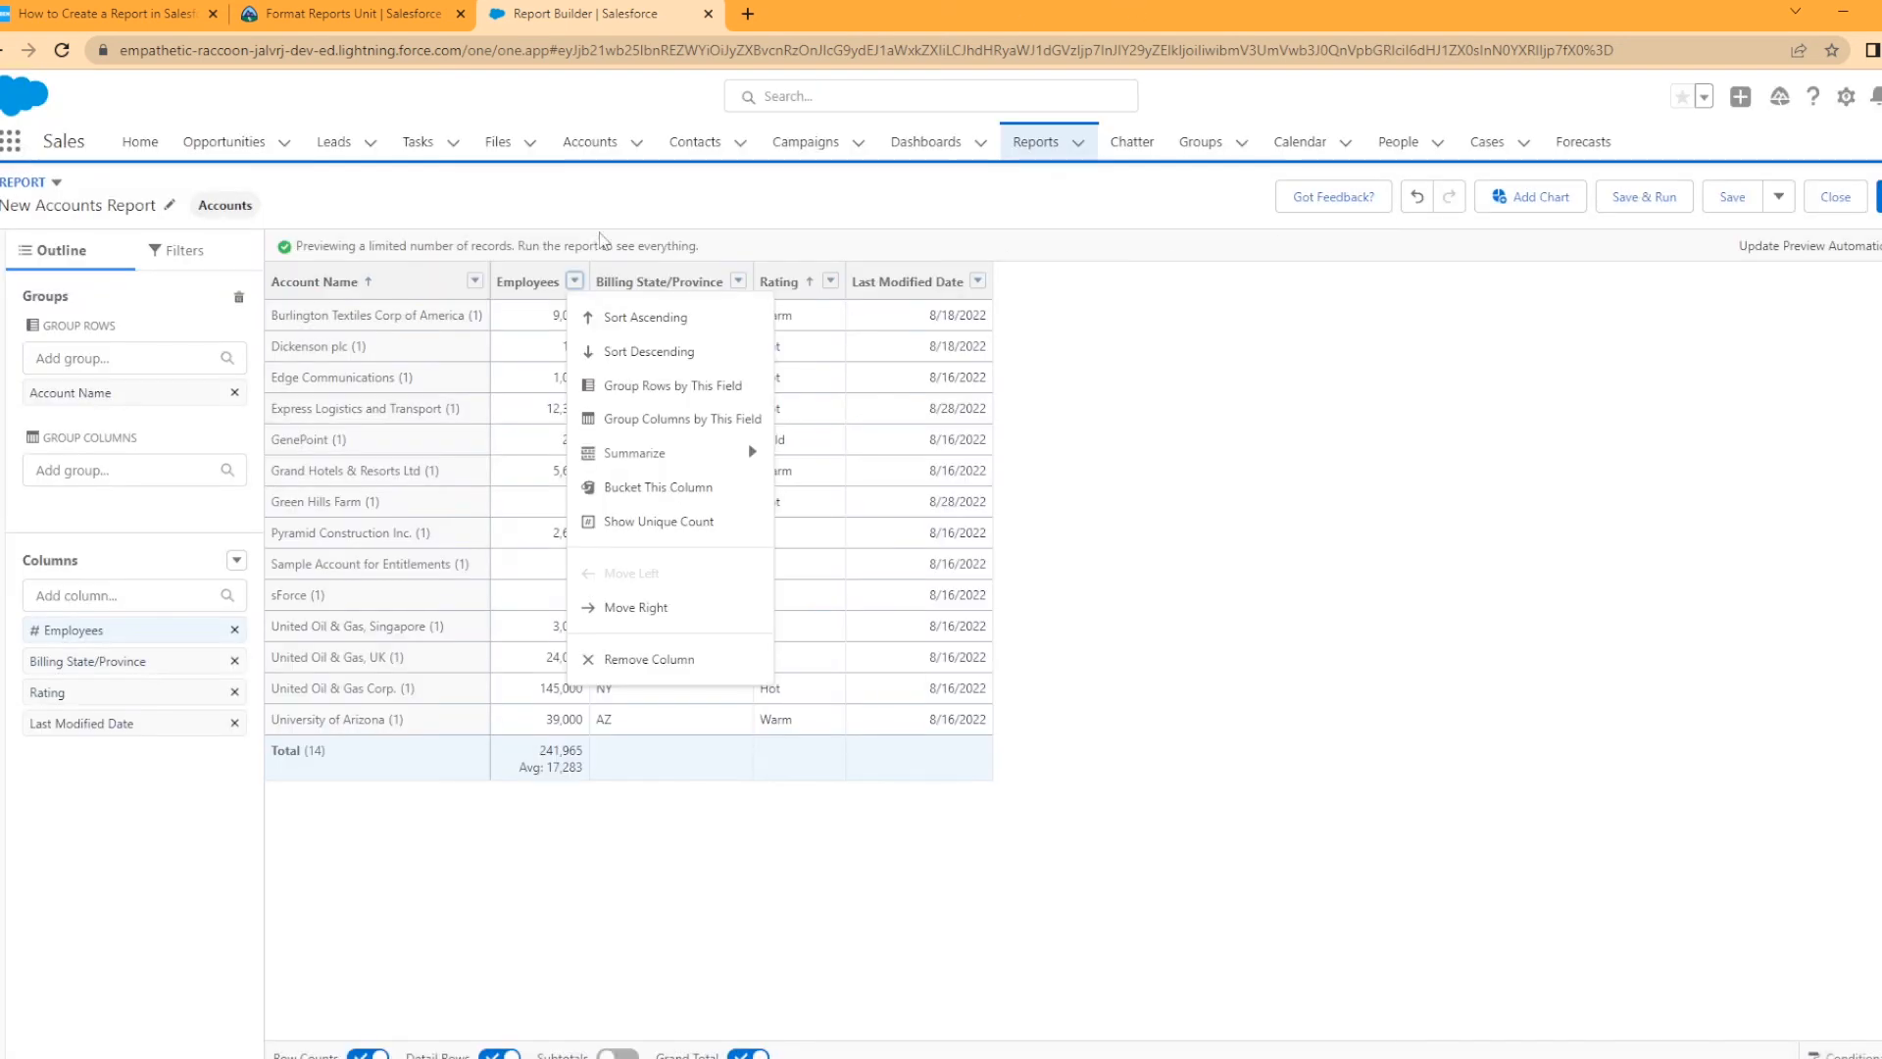
Add a report filter so that Account Name contains "United"
click(1194, 432)
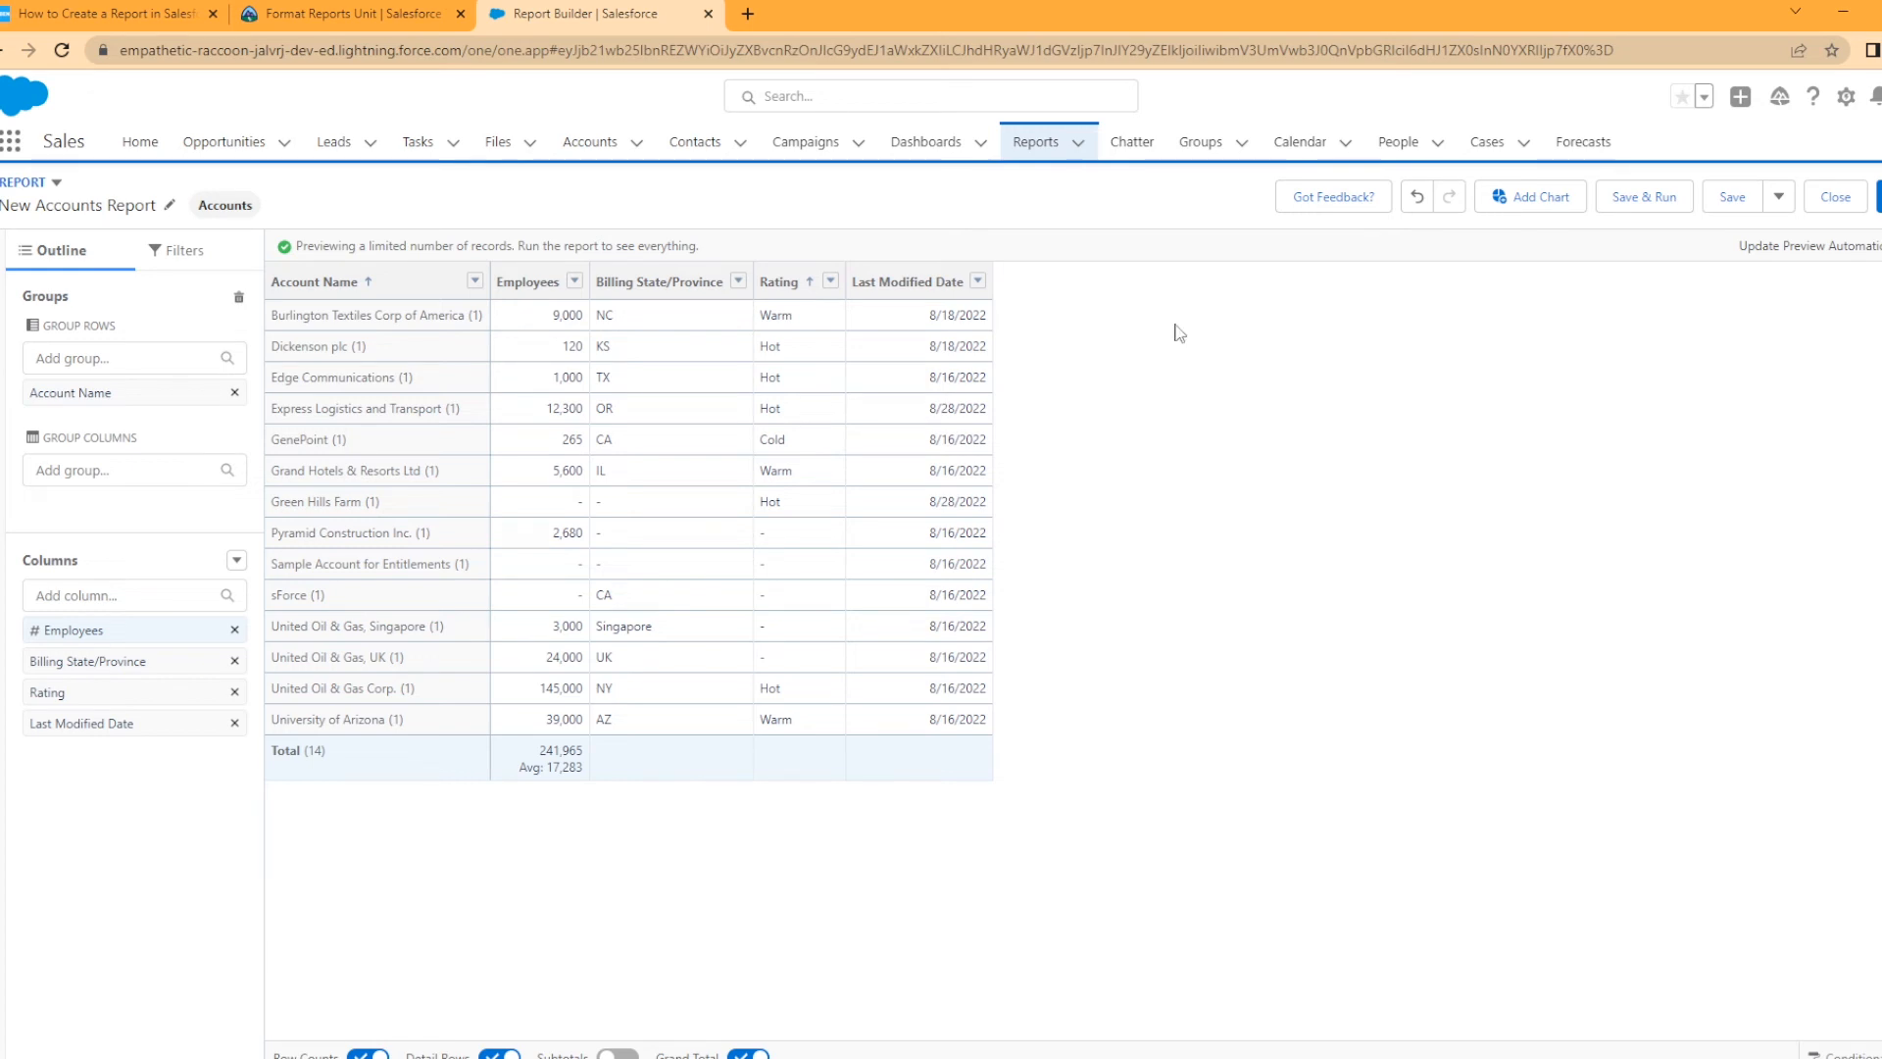
click(160, 253)
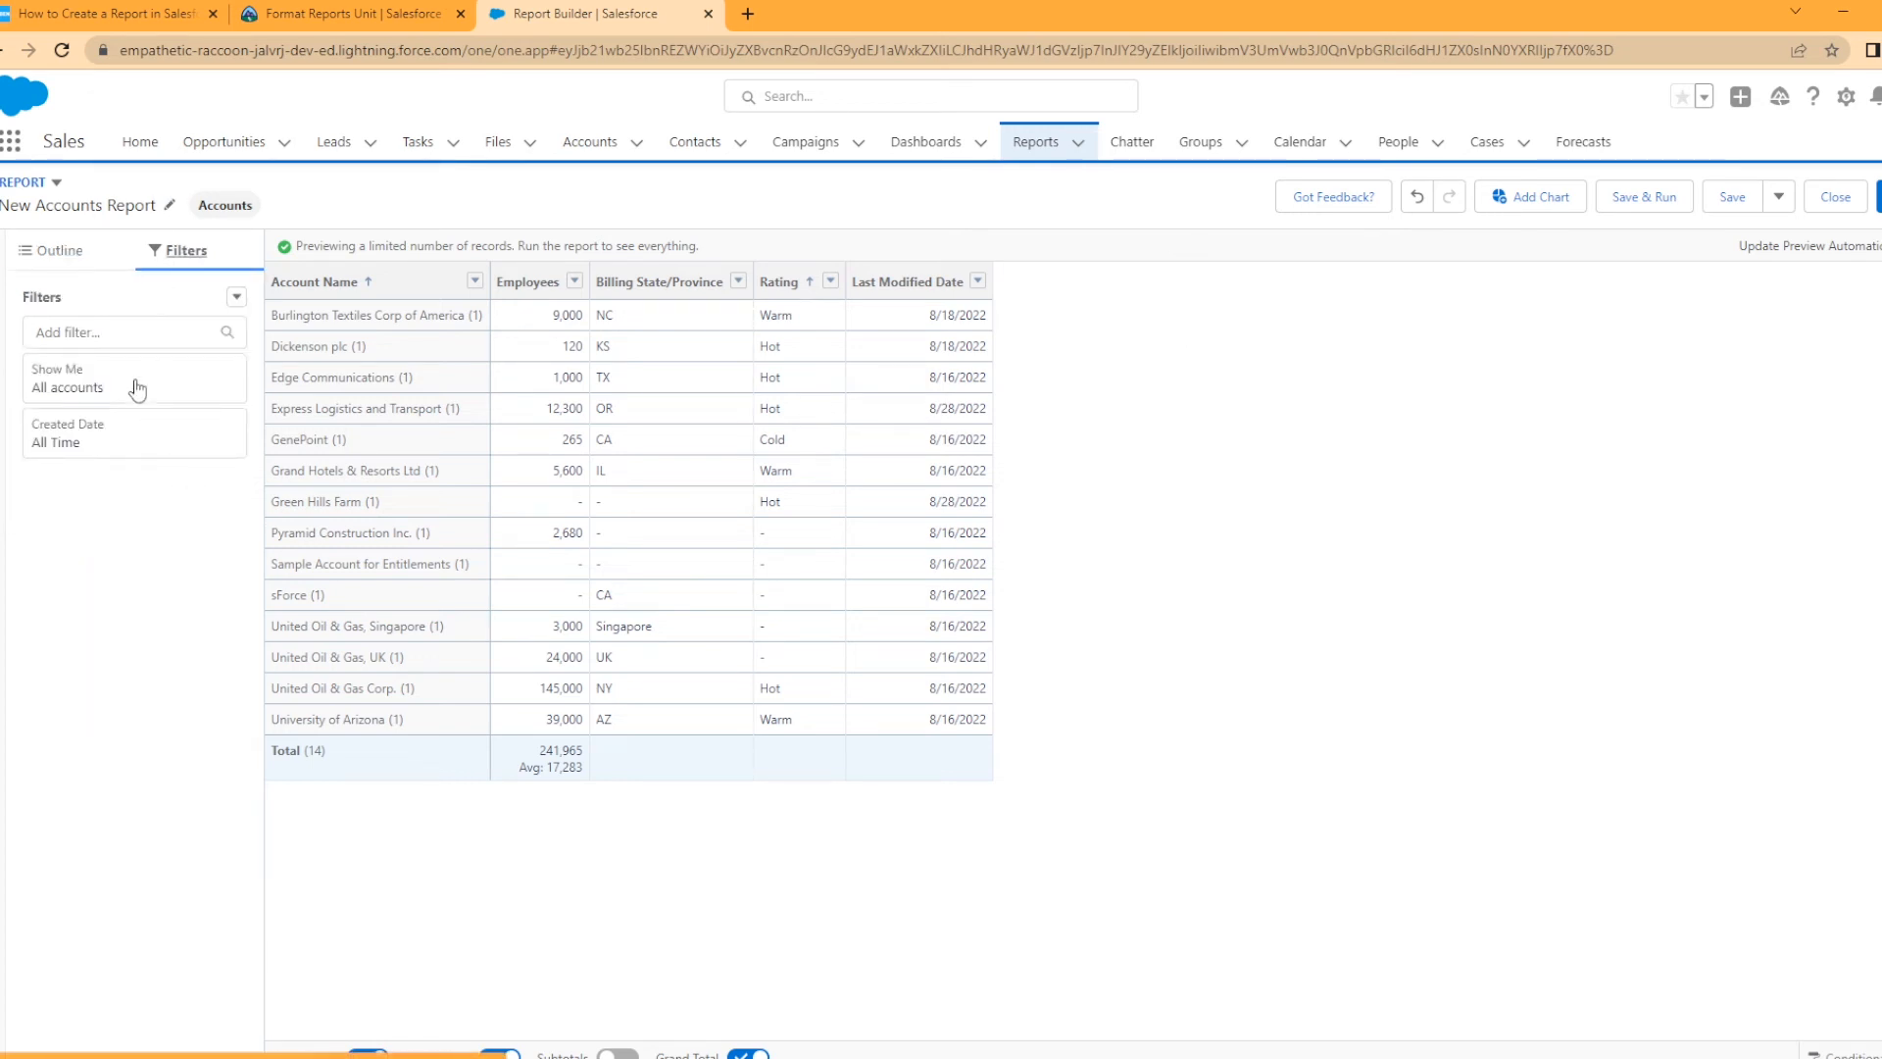
click(131, 334)
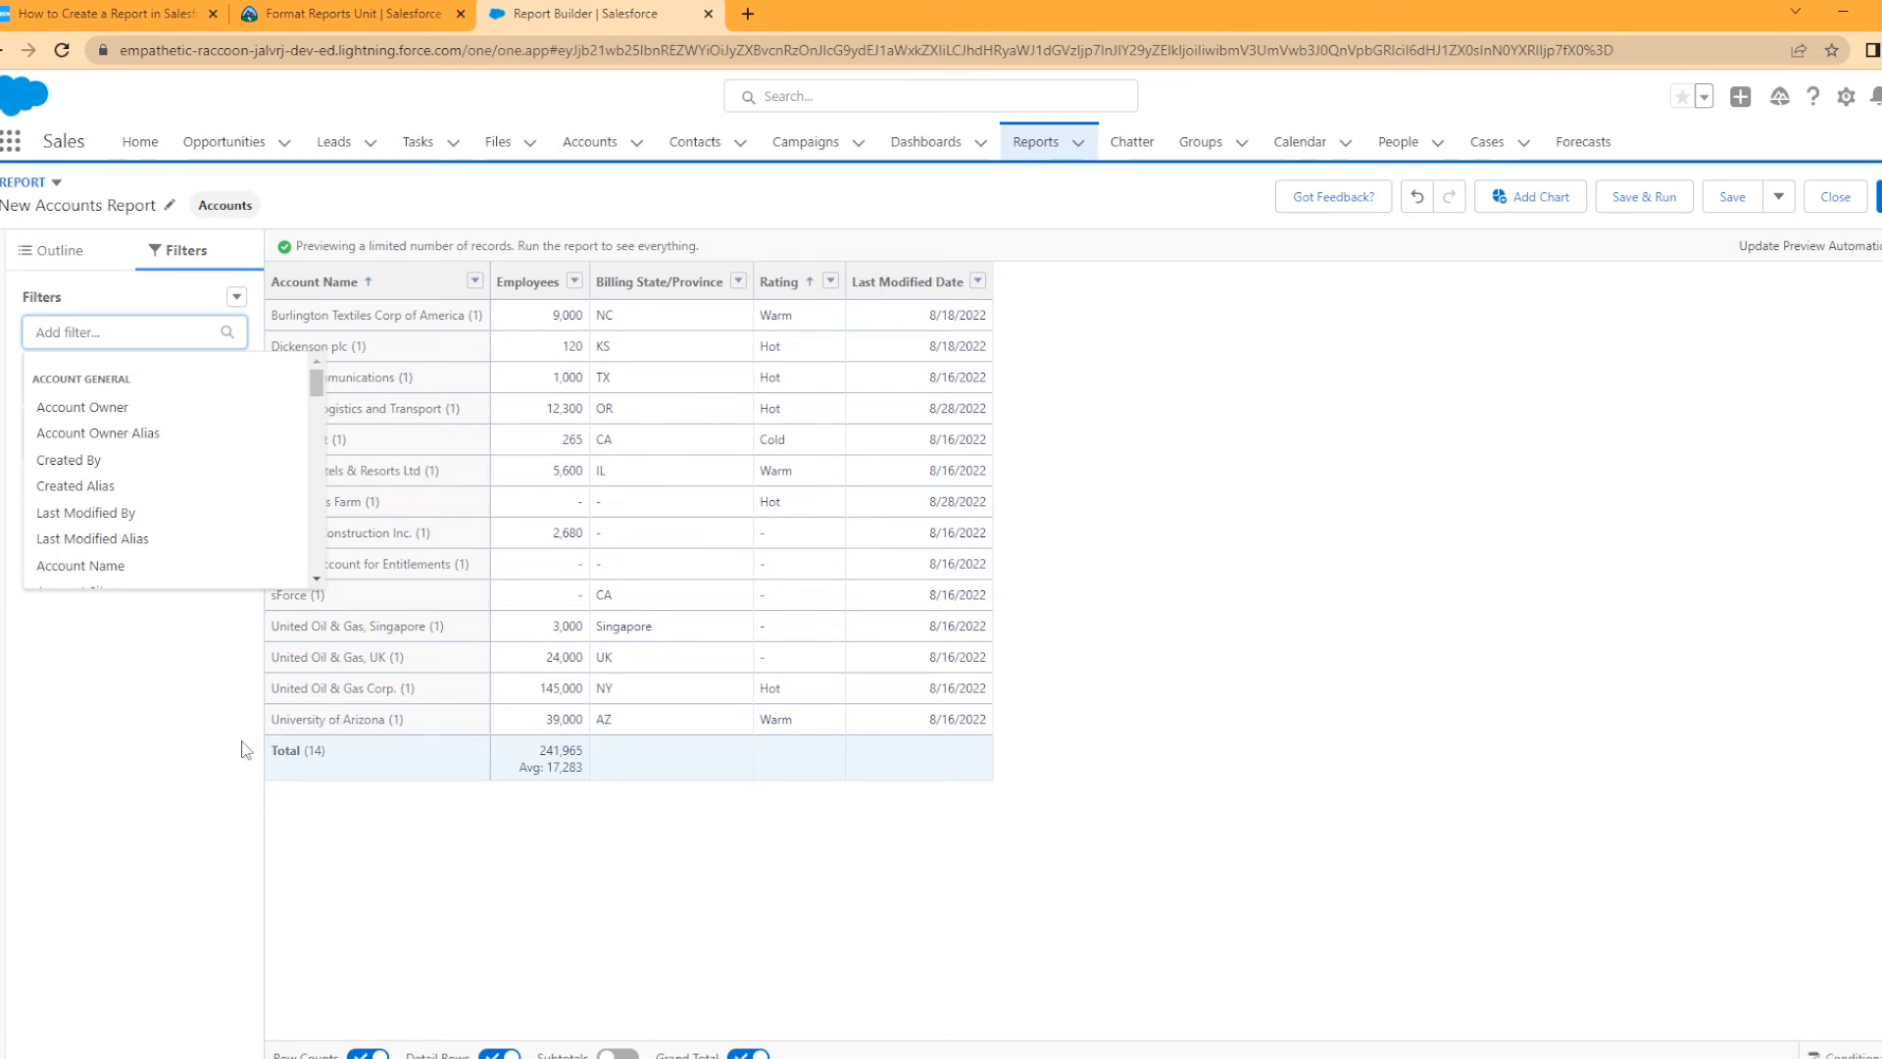
text(name)
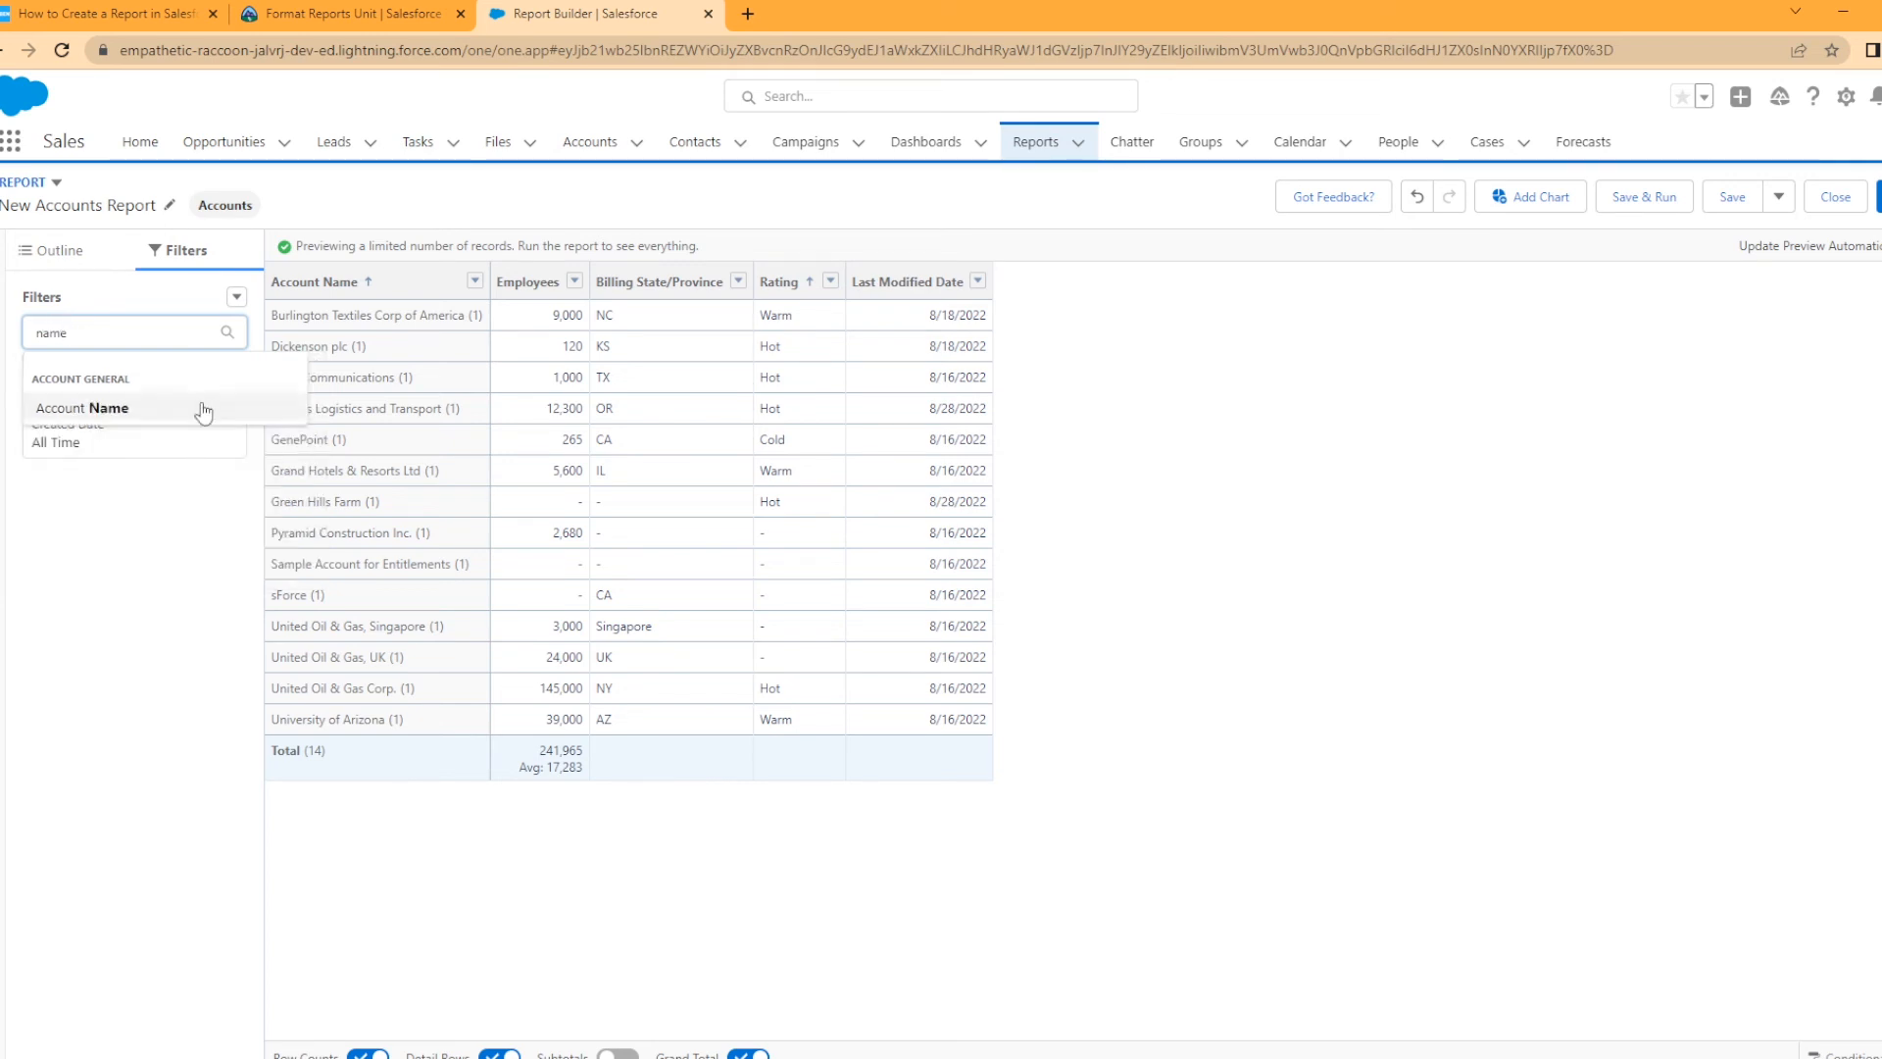
click(143, 420)
click(559, 475)
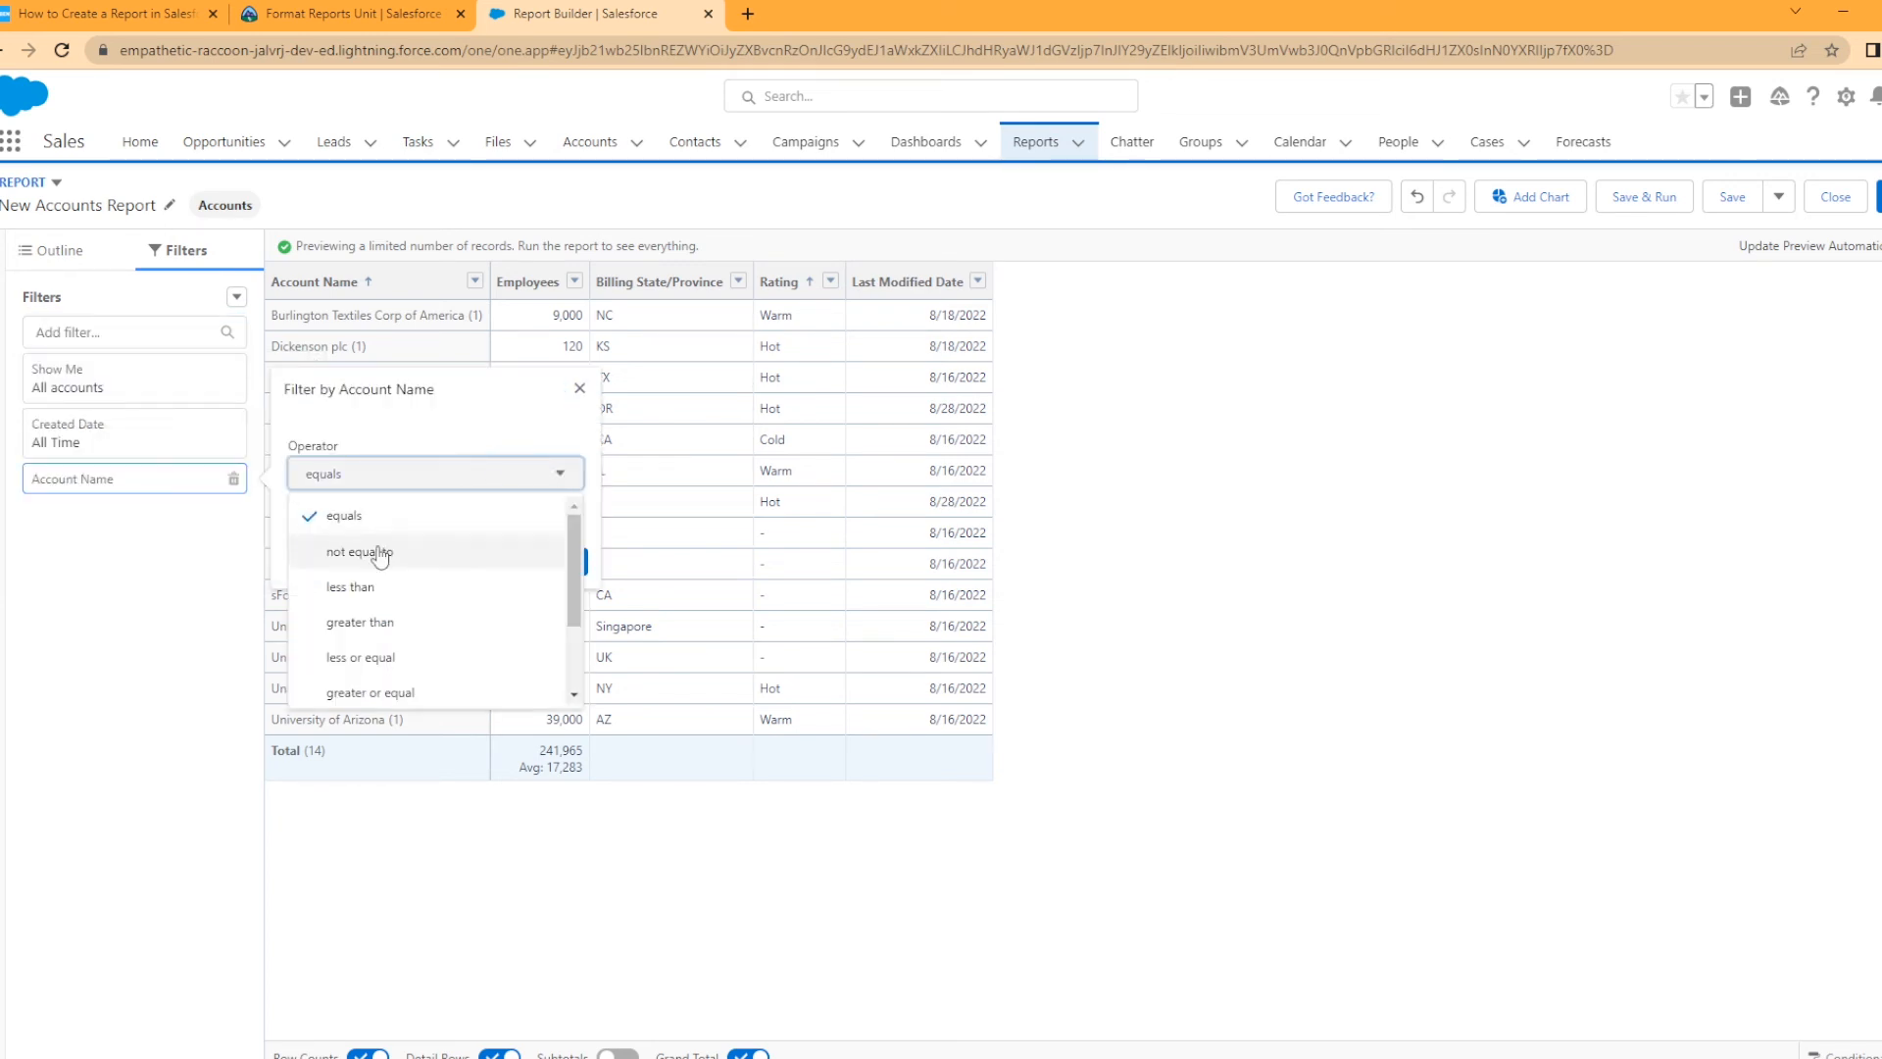
scroll(412, 677, down, 2)
click(390, 618)
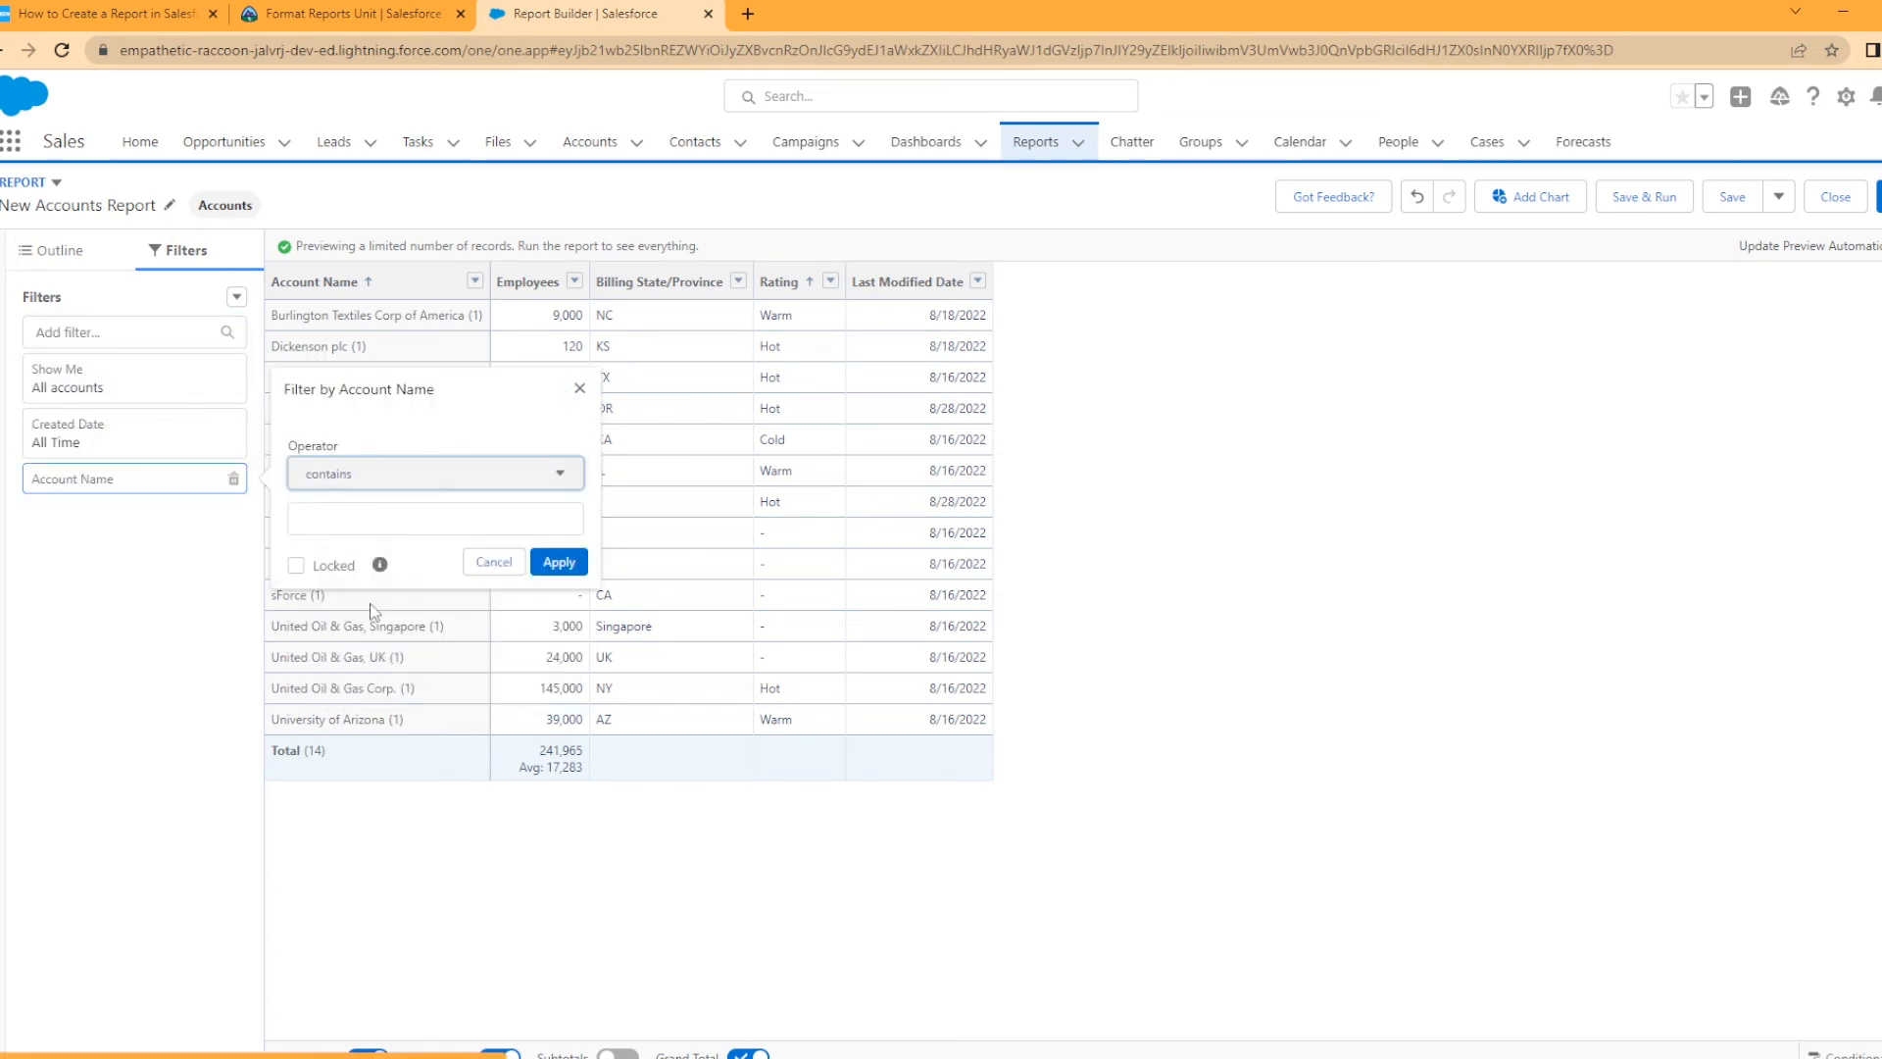
click(398, 516)
text(United)
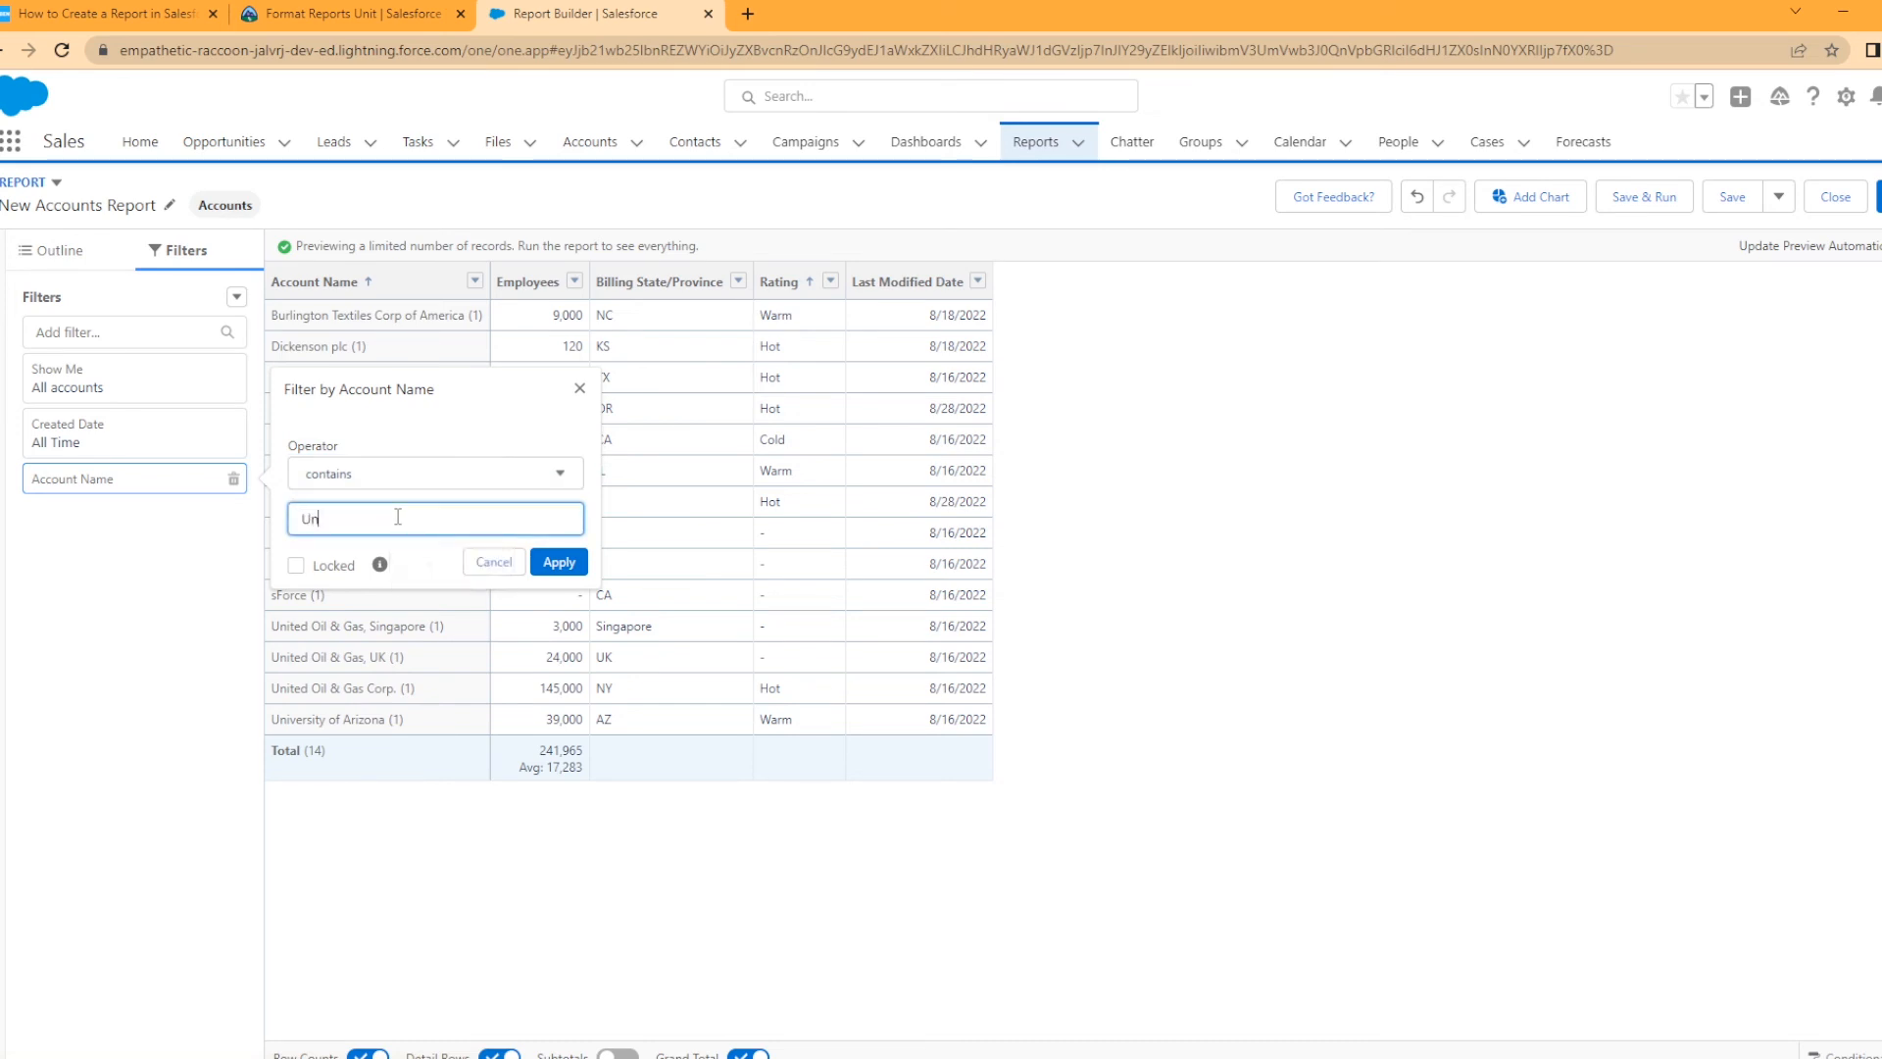
click(559, 562)
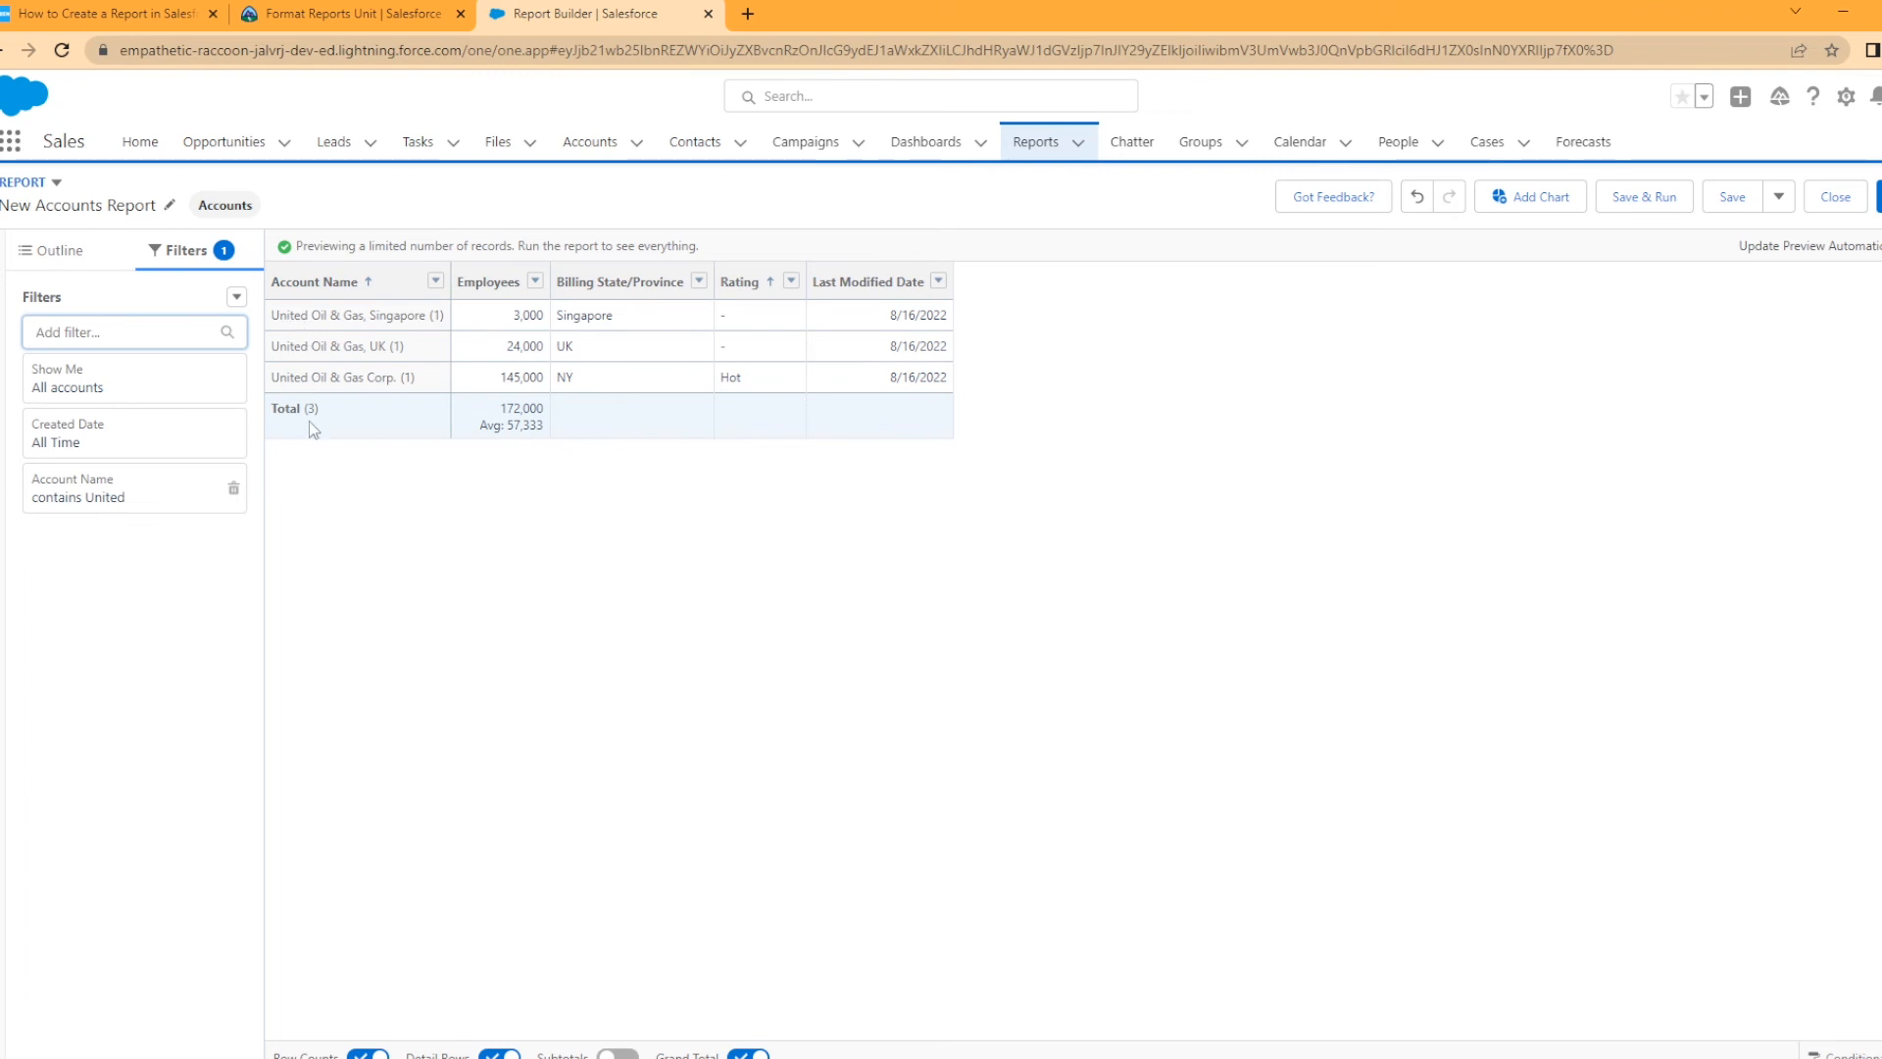
Run the report, show the group subtotals in the results and hide them again
click(1879, 196)
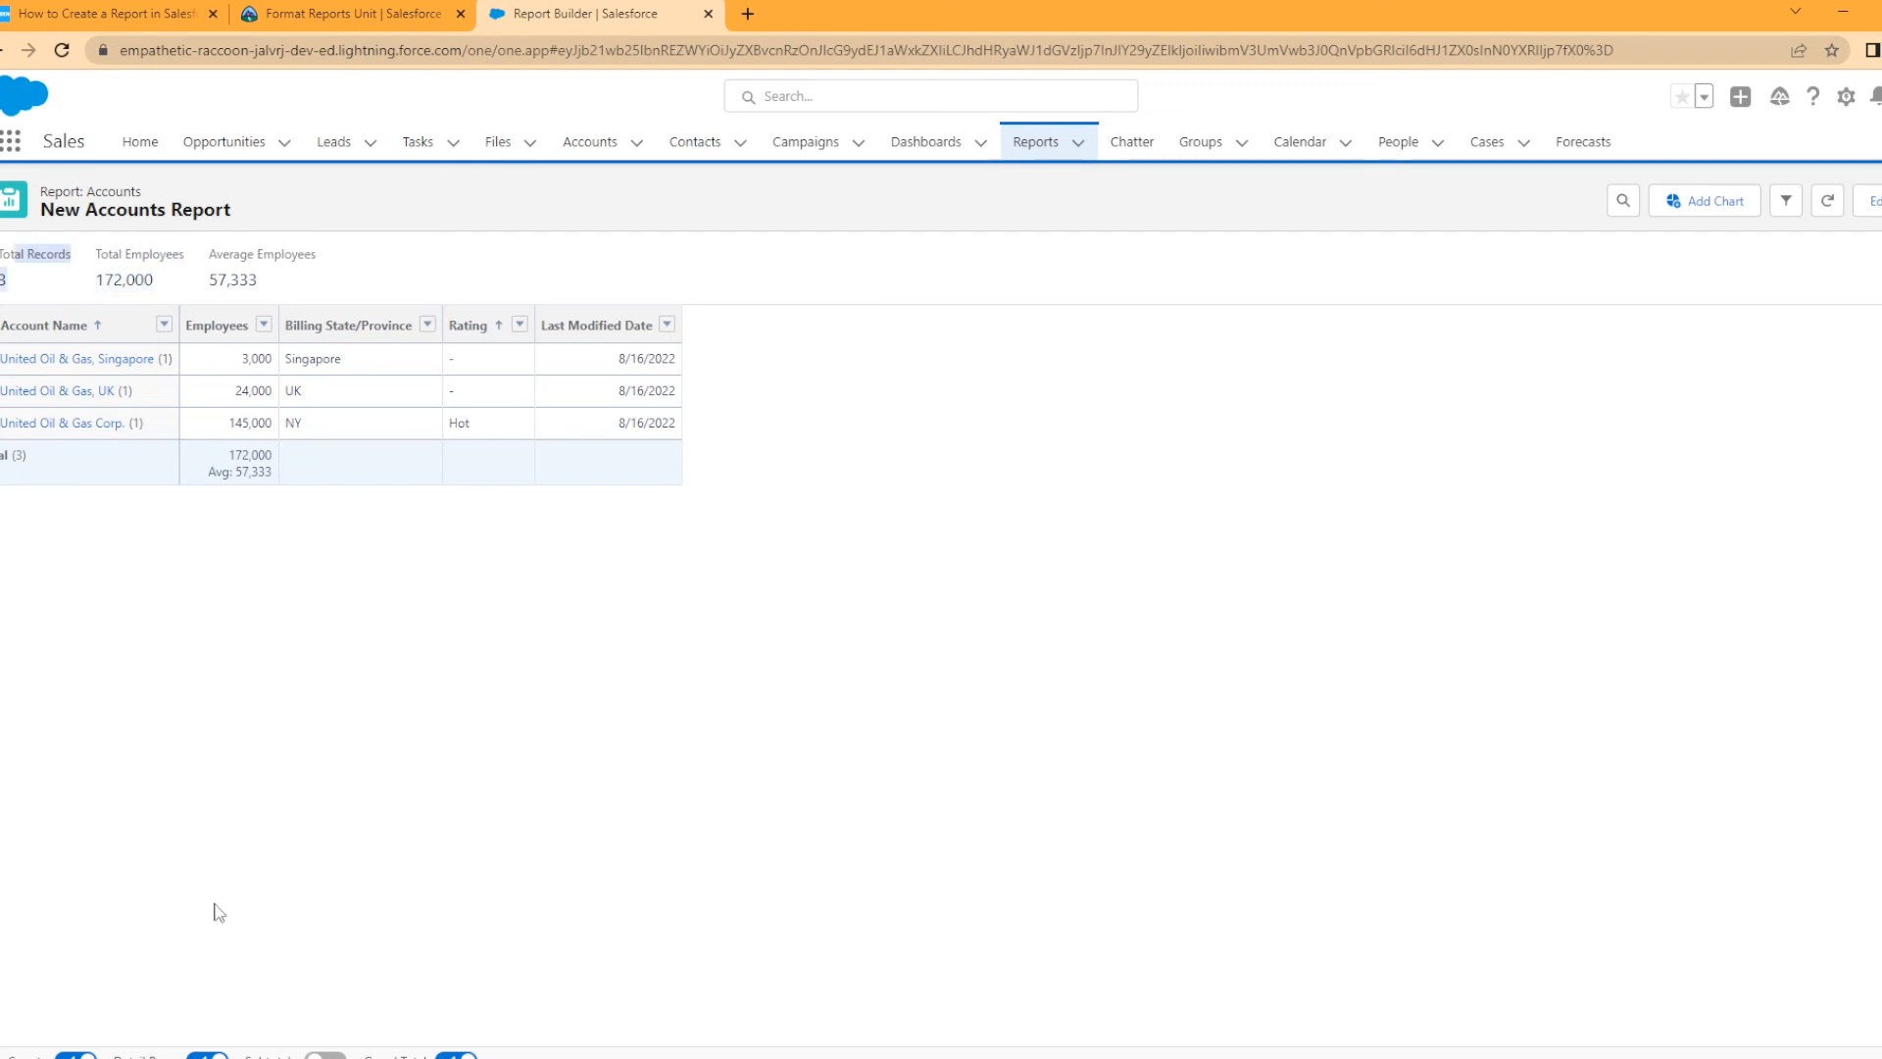
click(326, 1055)
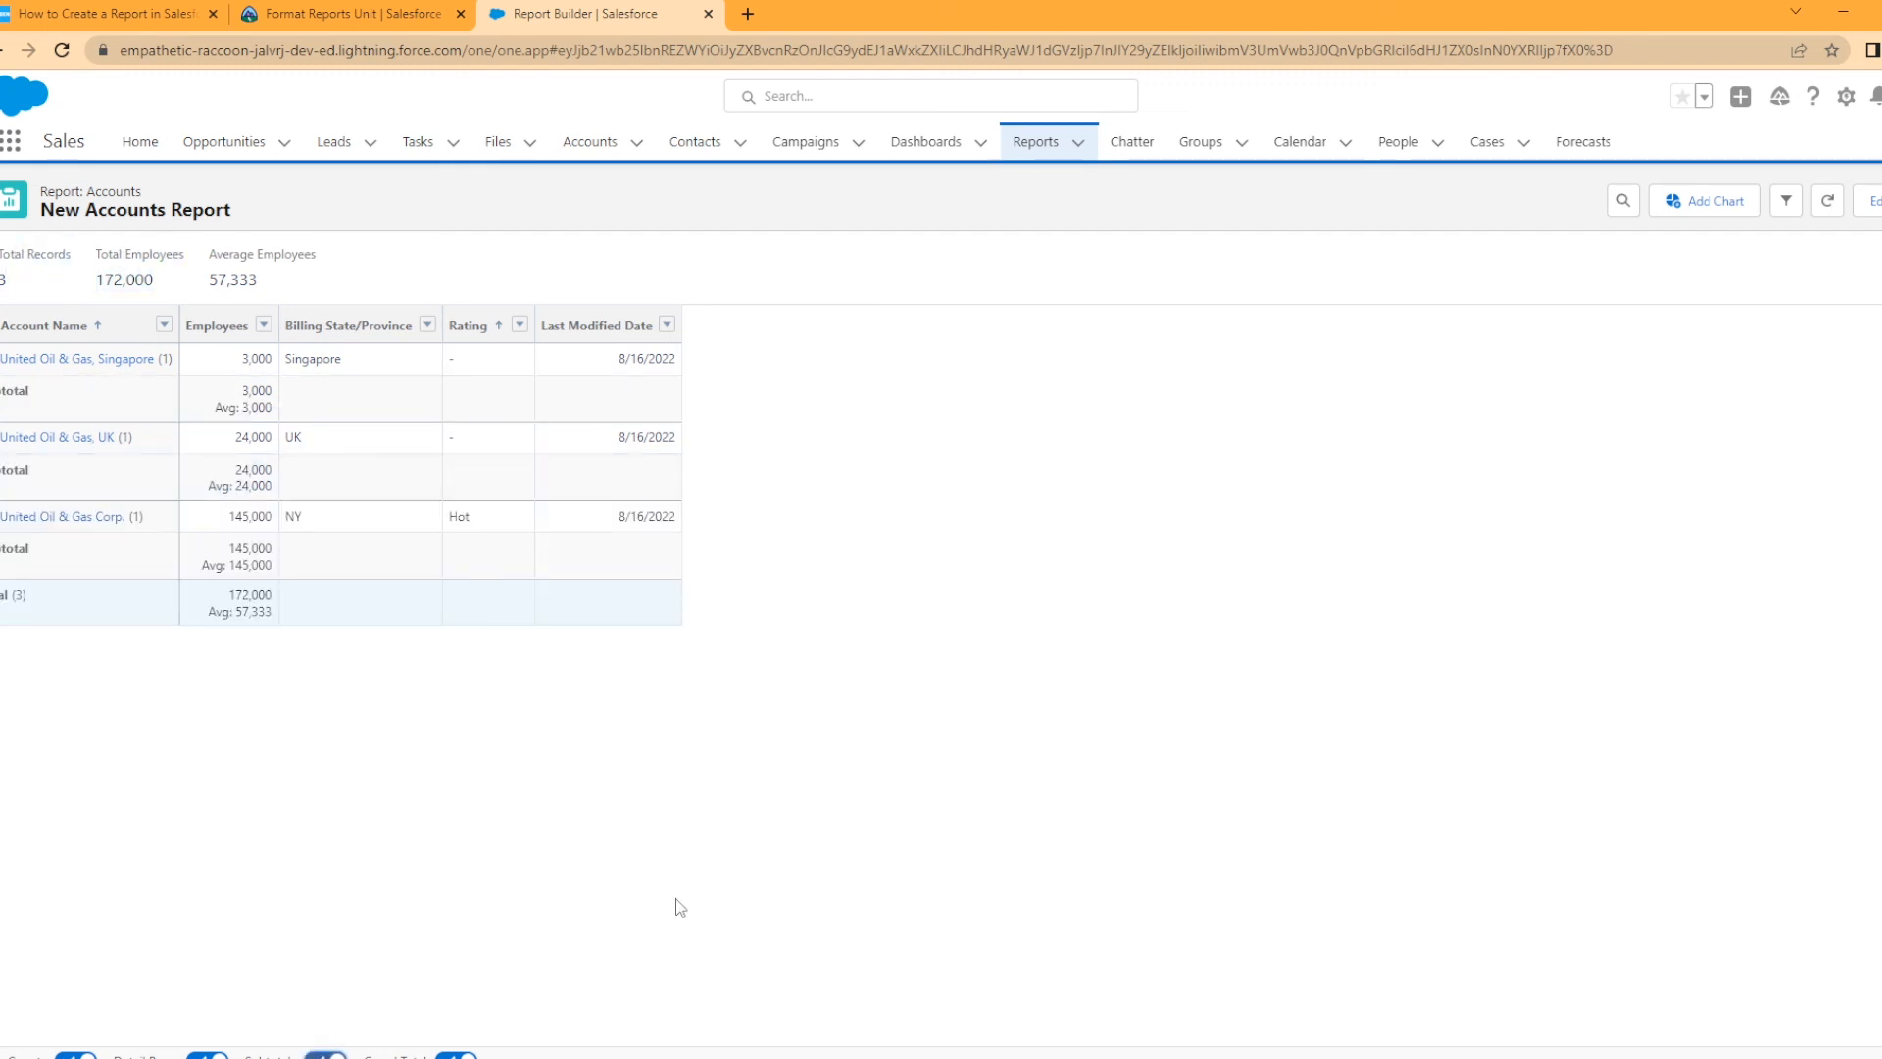
click(325, 1055)
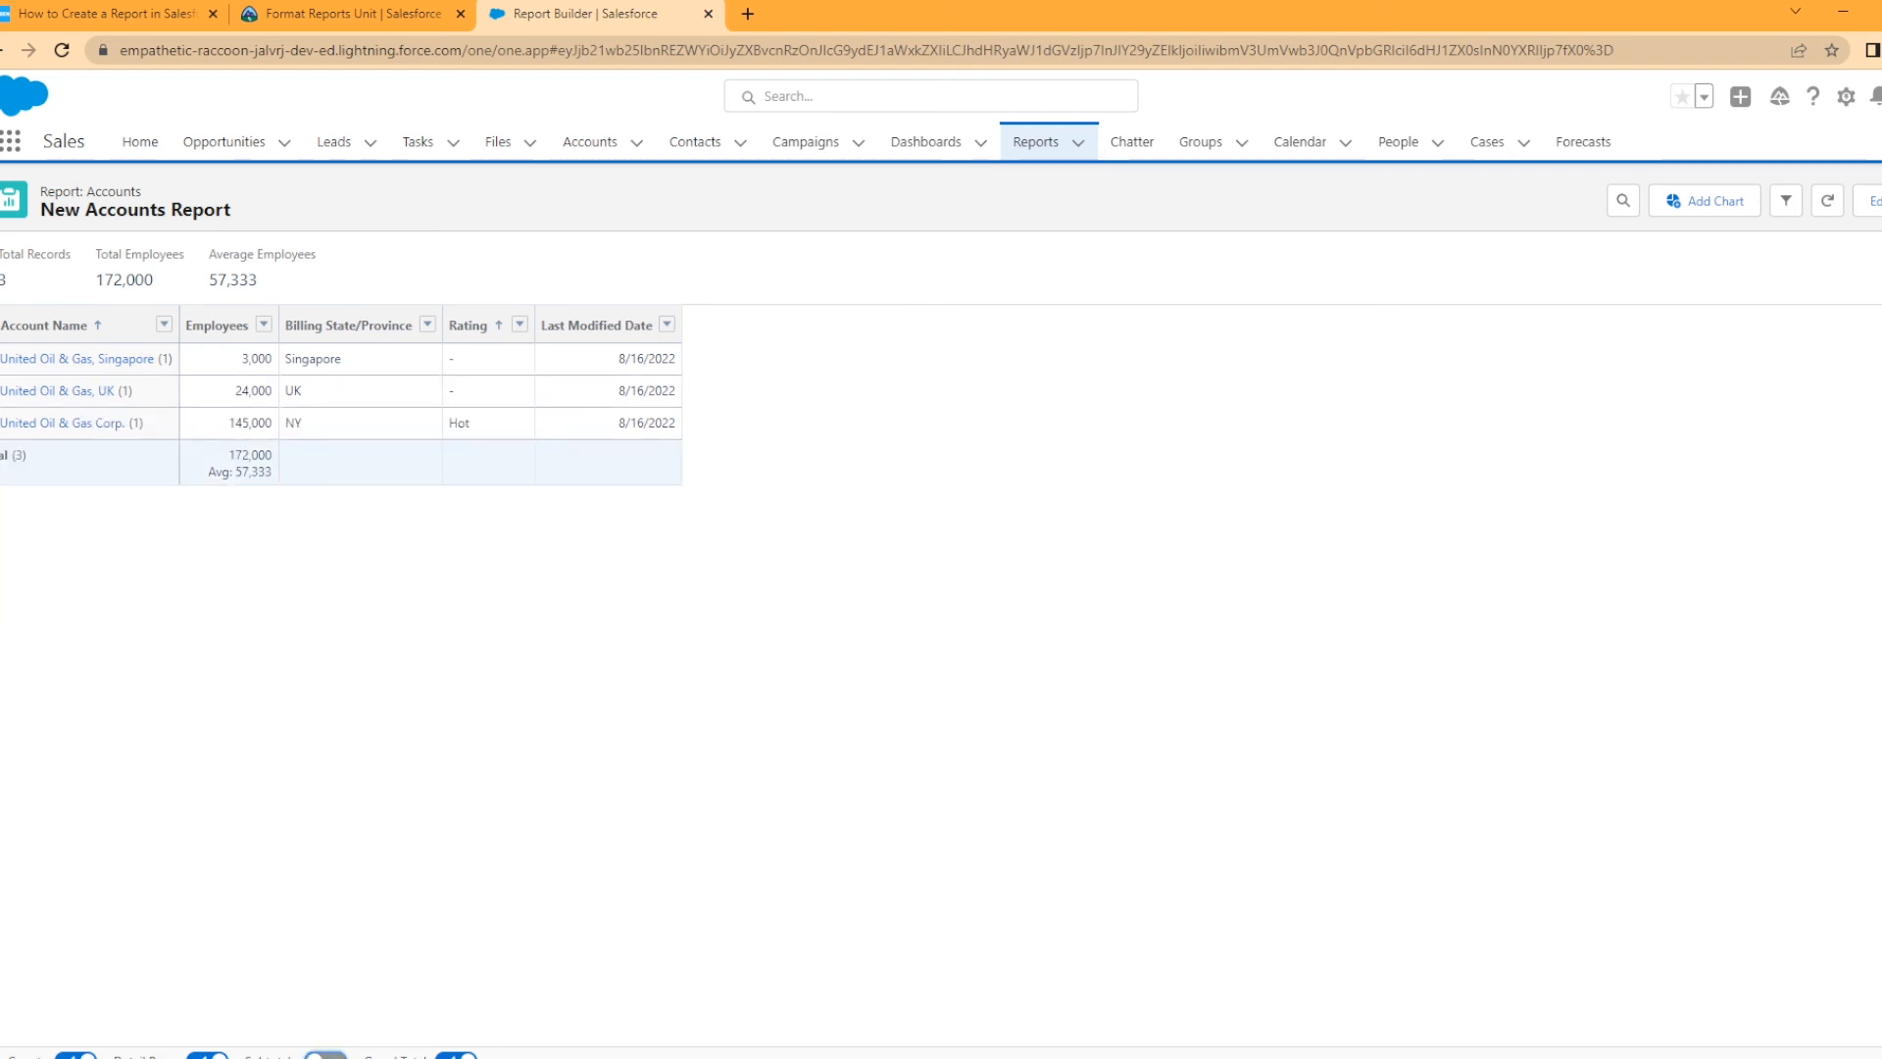
Start saving the report and name it "New Summary Report", leaving the description empty
click(1881, 201)
click(1875, 242)
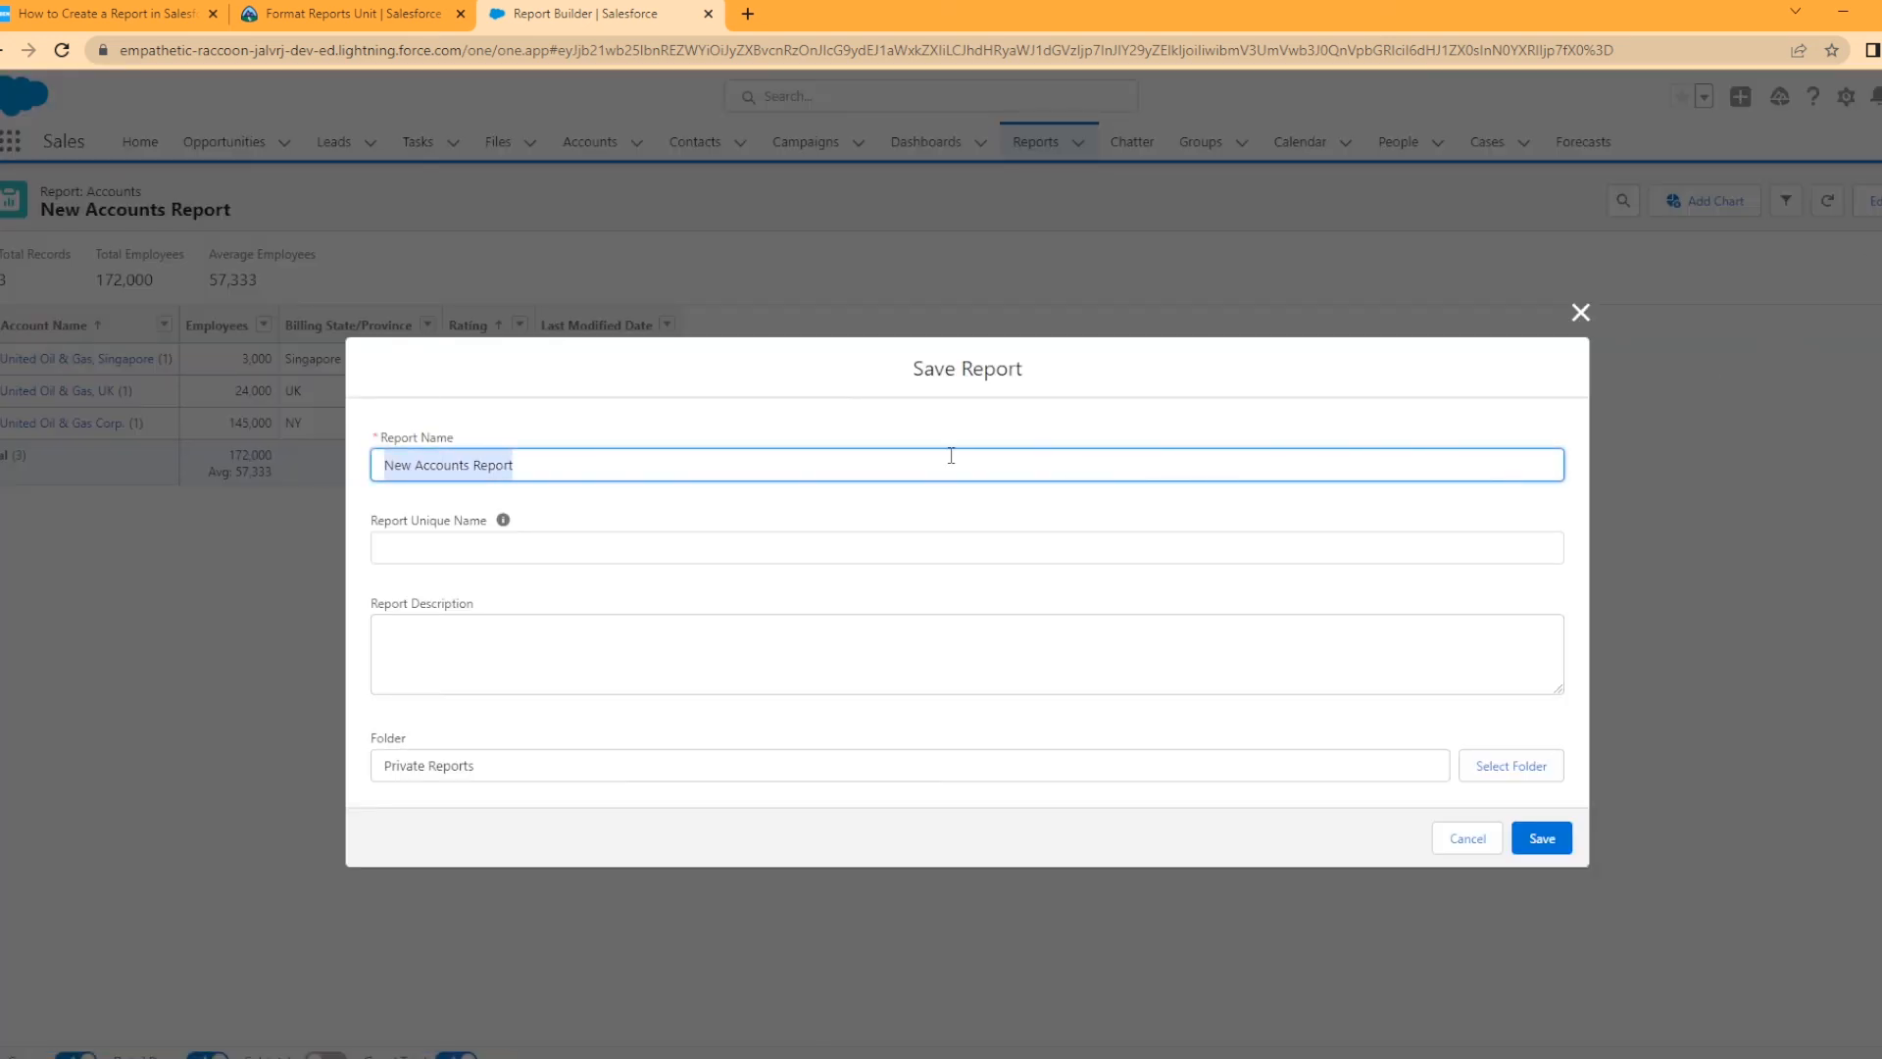
text(New S)
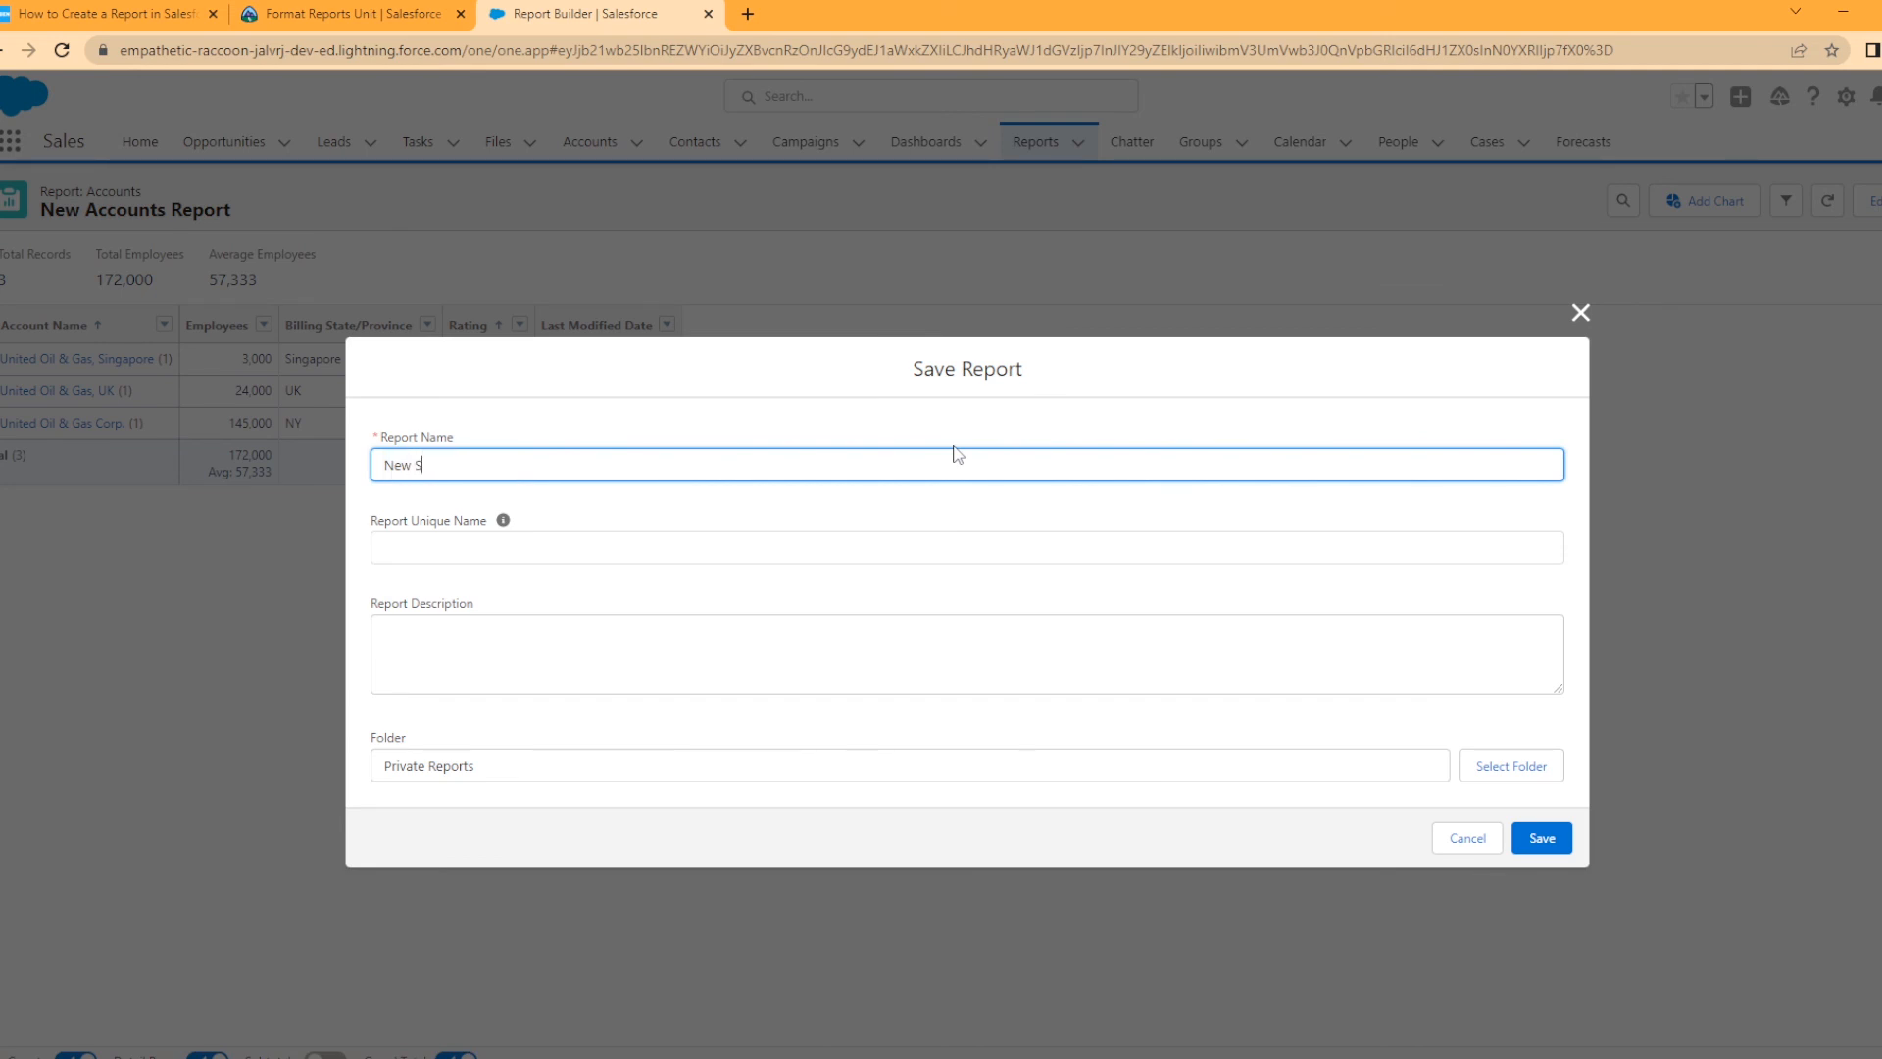
text(ummary Report)
click(895, 502)
click(572, 651)
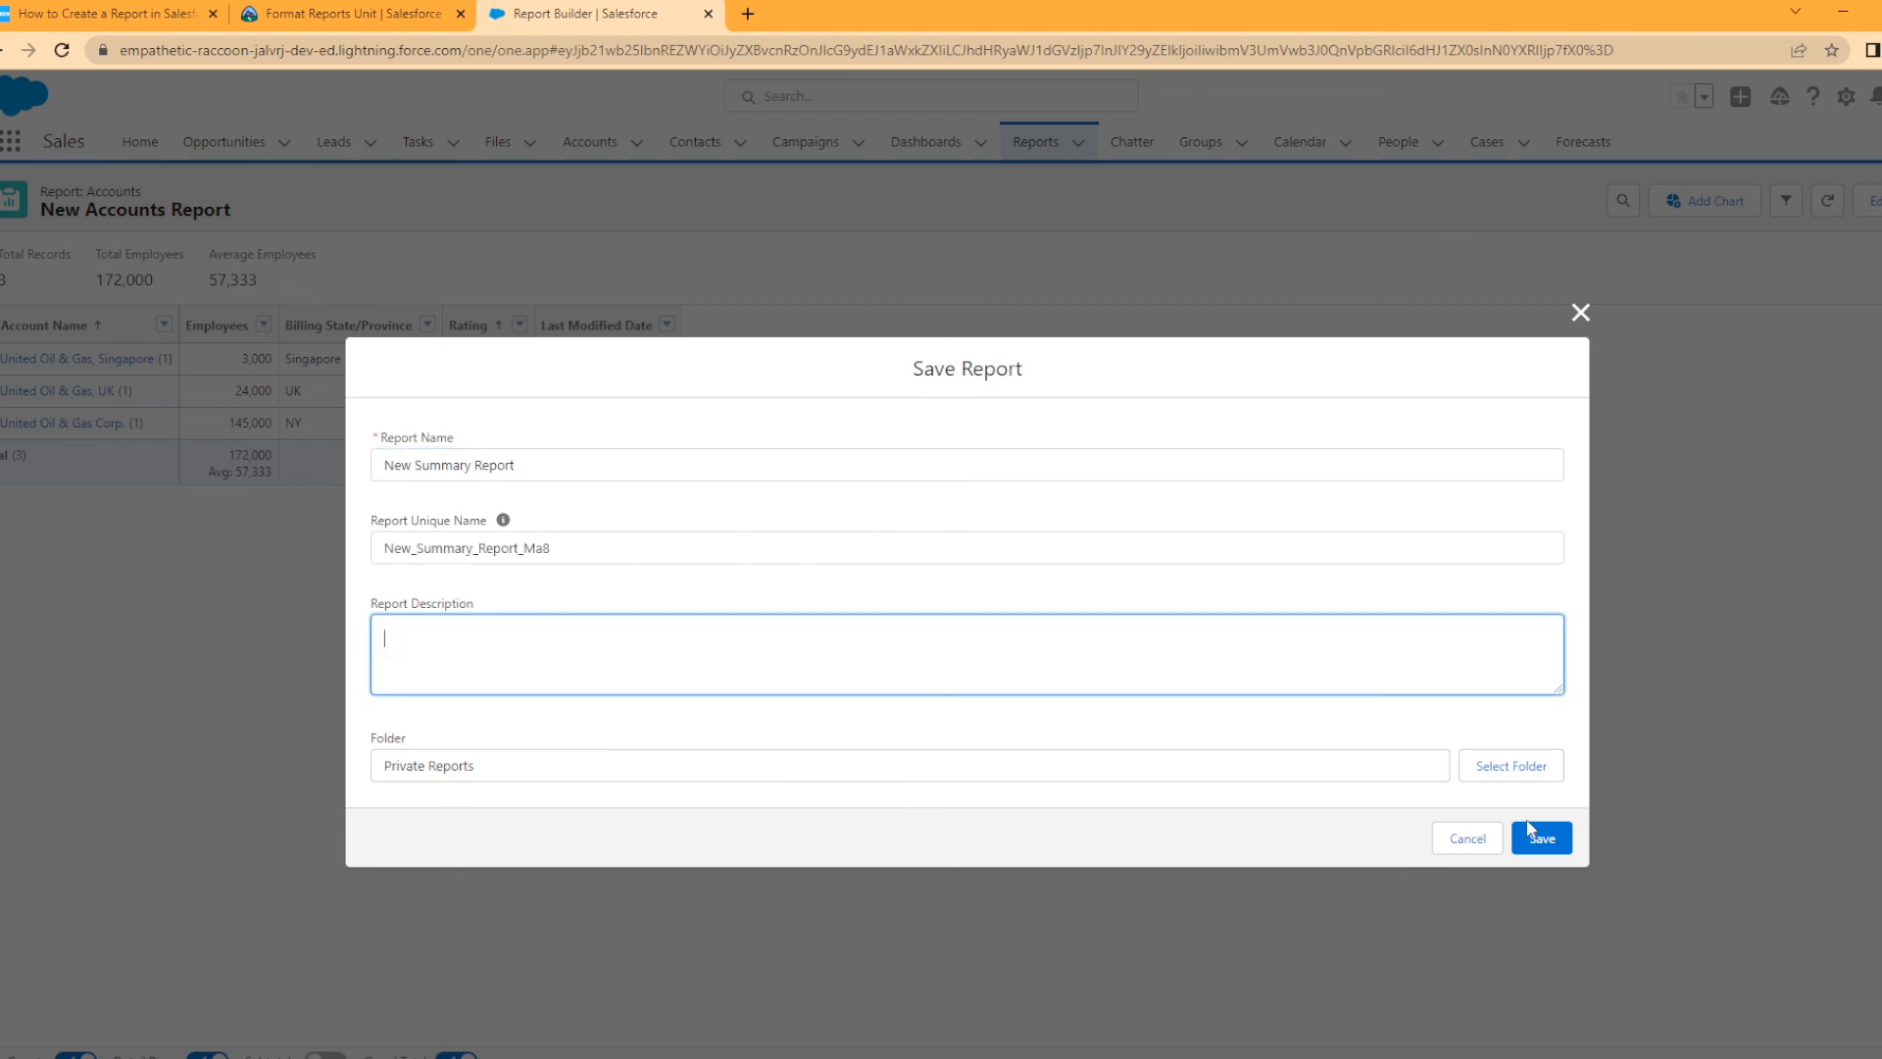
Create a new report folder labelled "Training Reports" while choosing where to save the report
click(1464, 773)
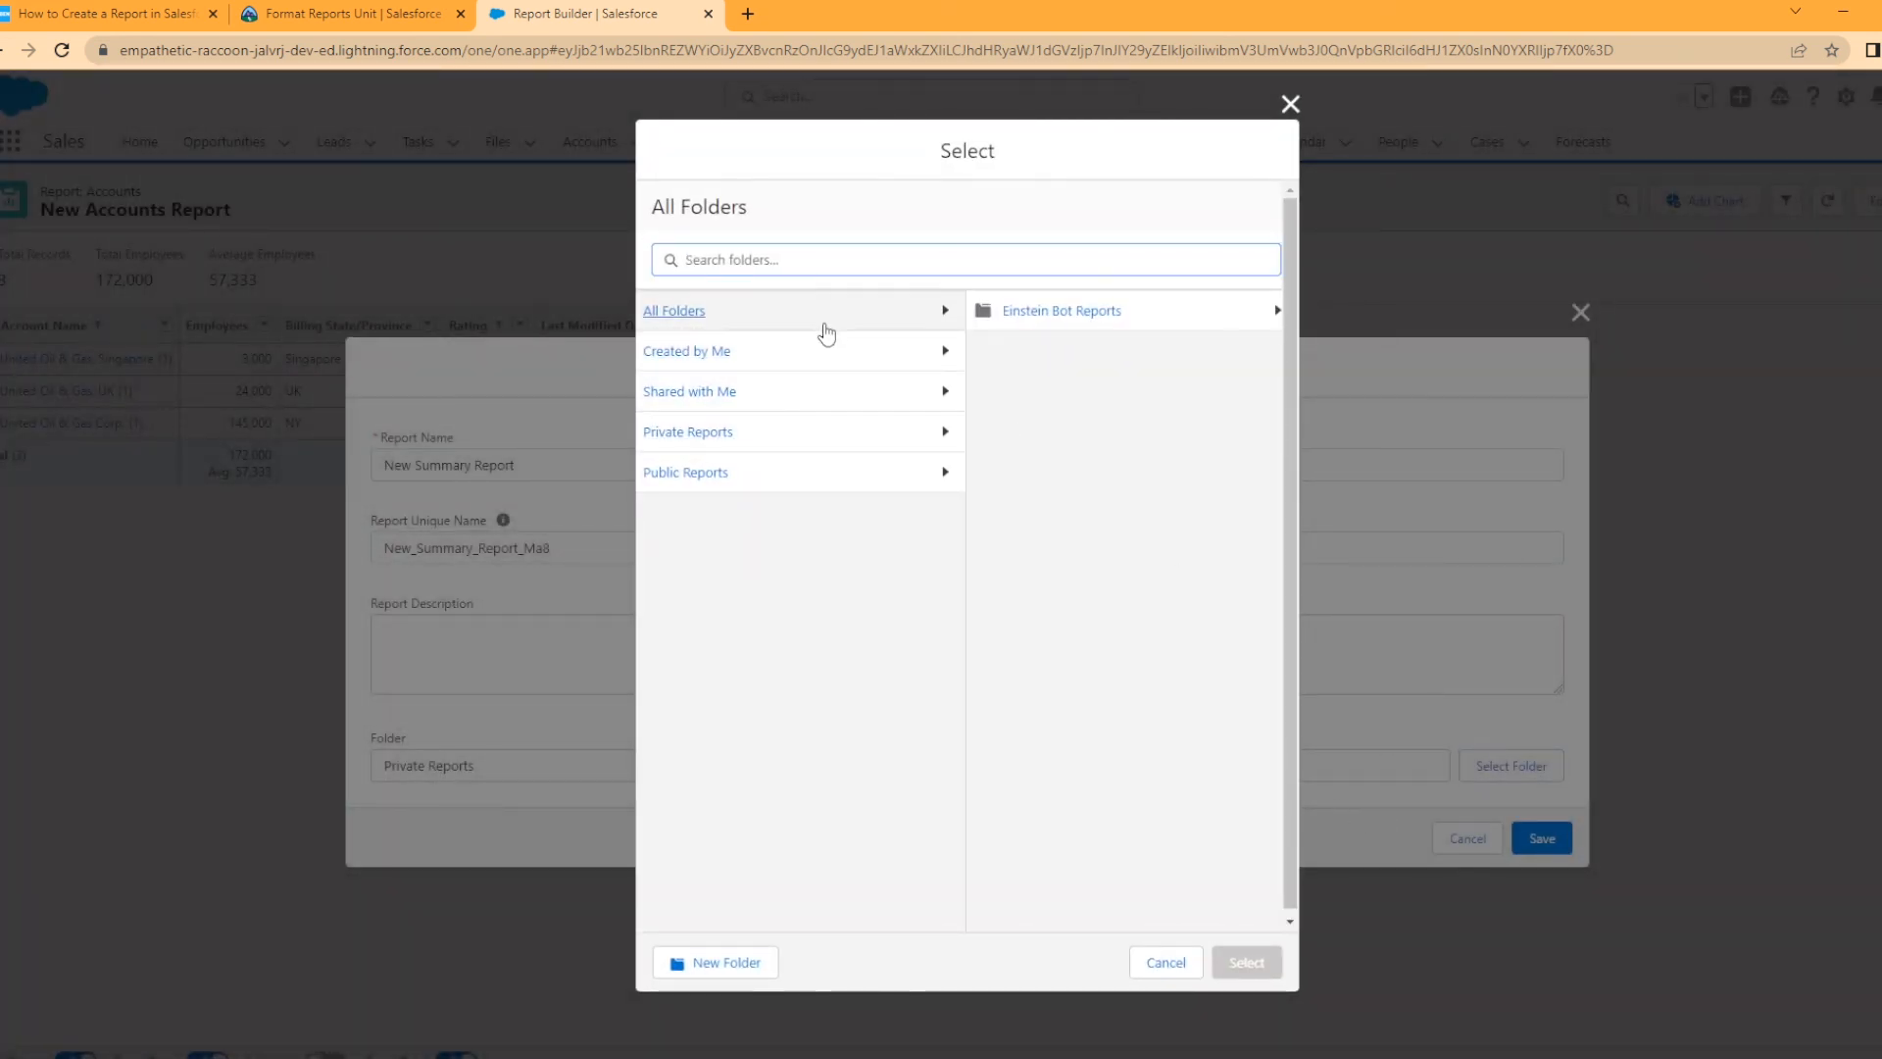
click(830, 320)
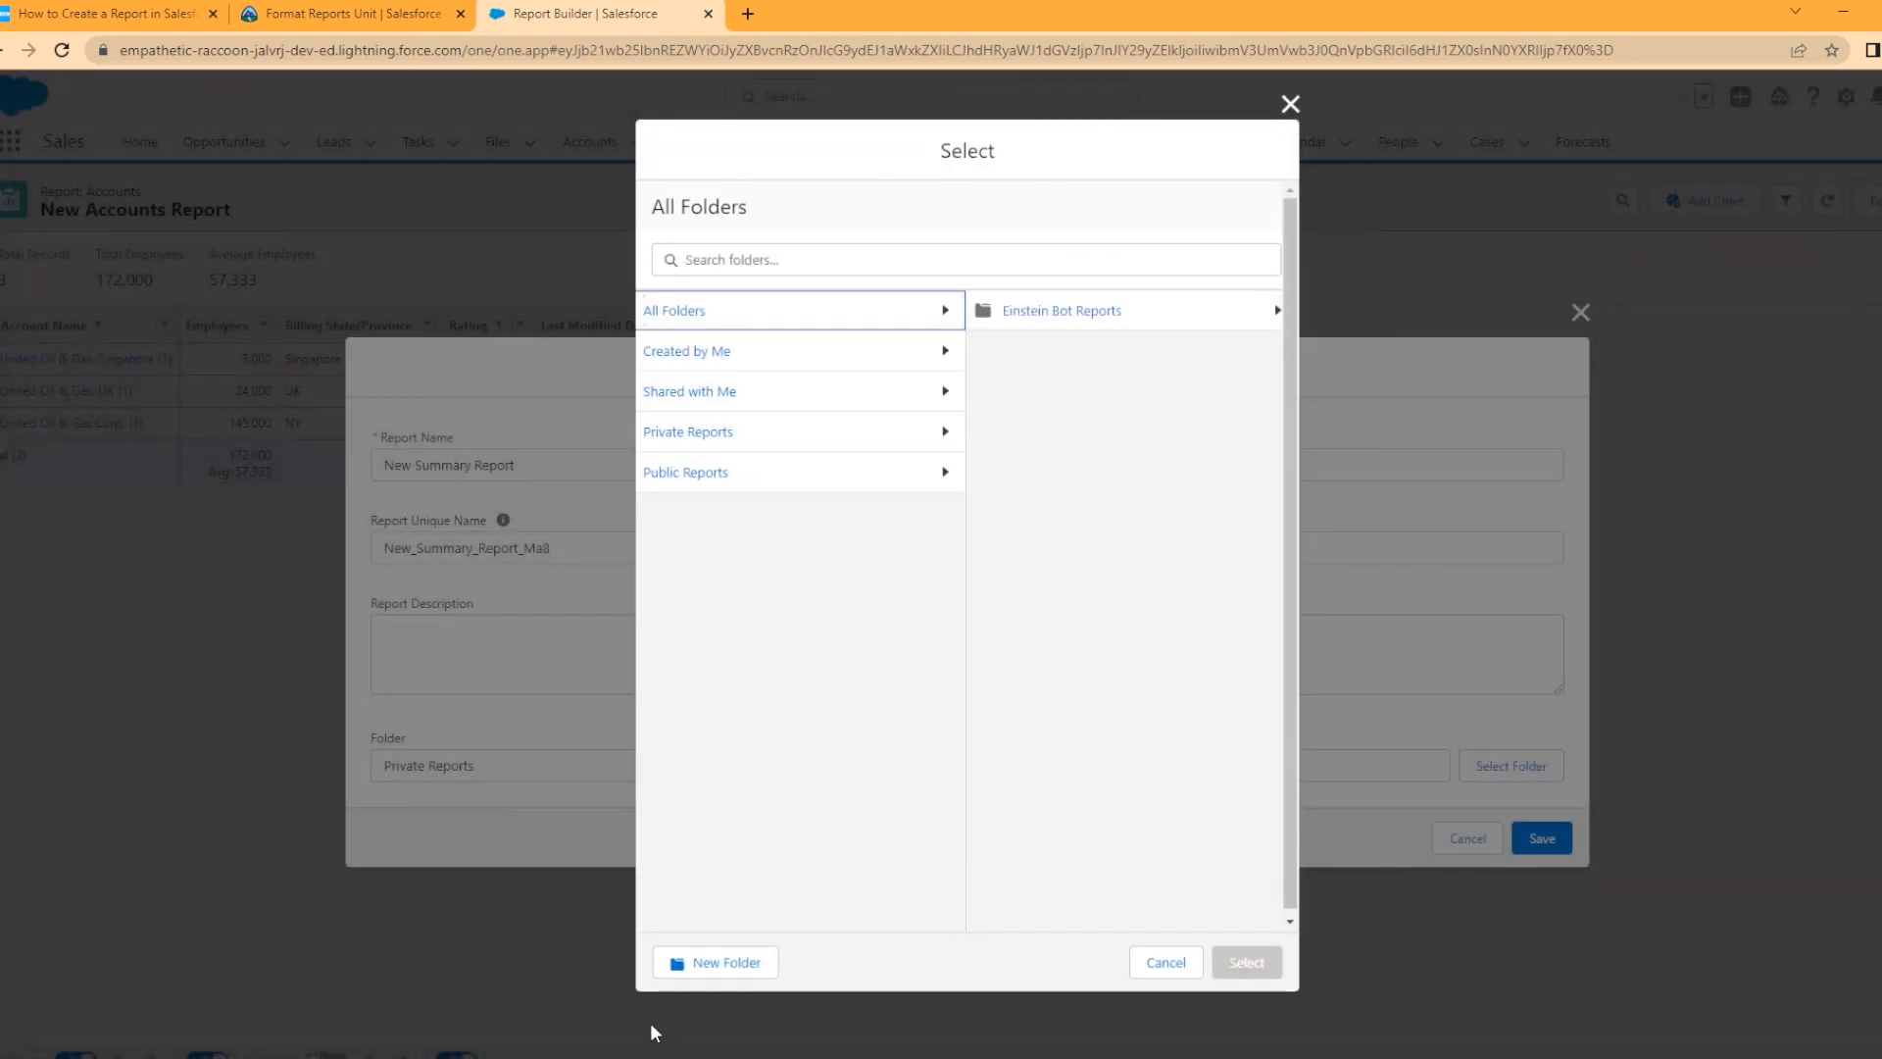
click(715, 965)
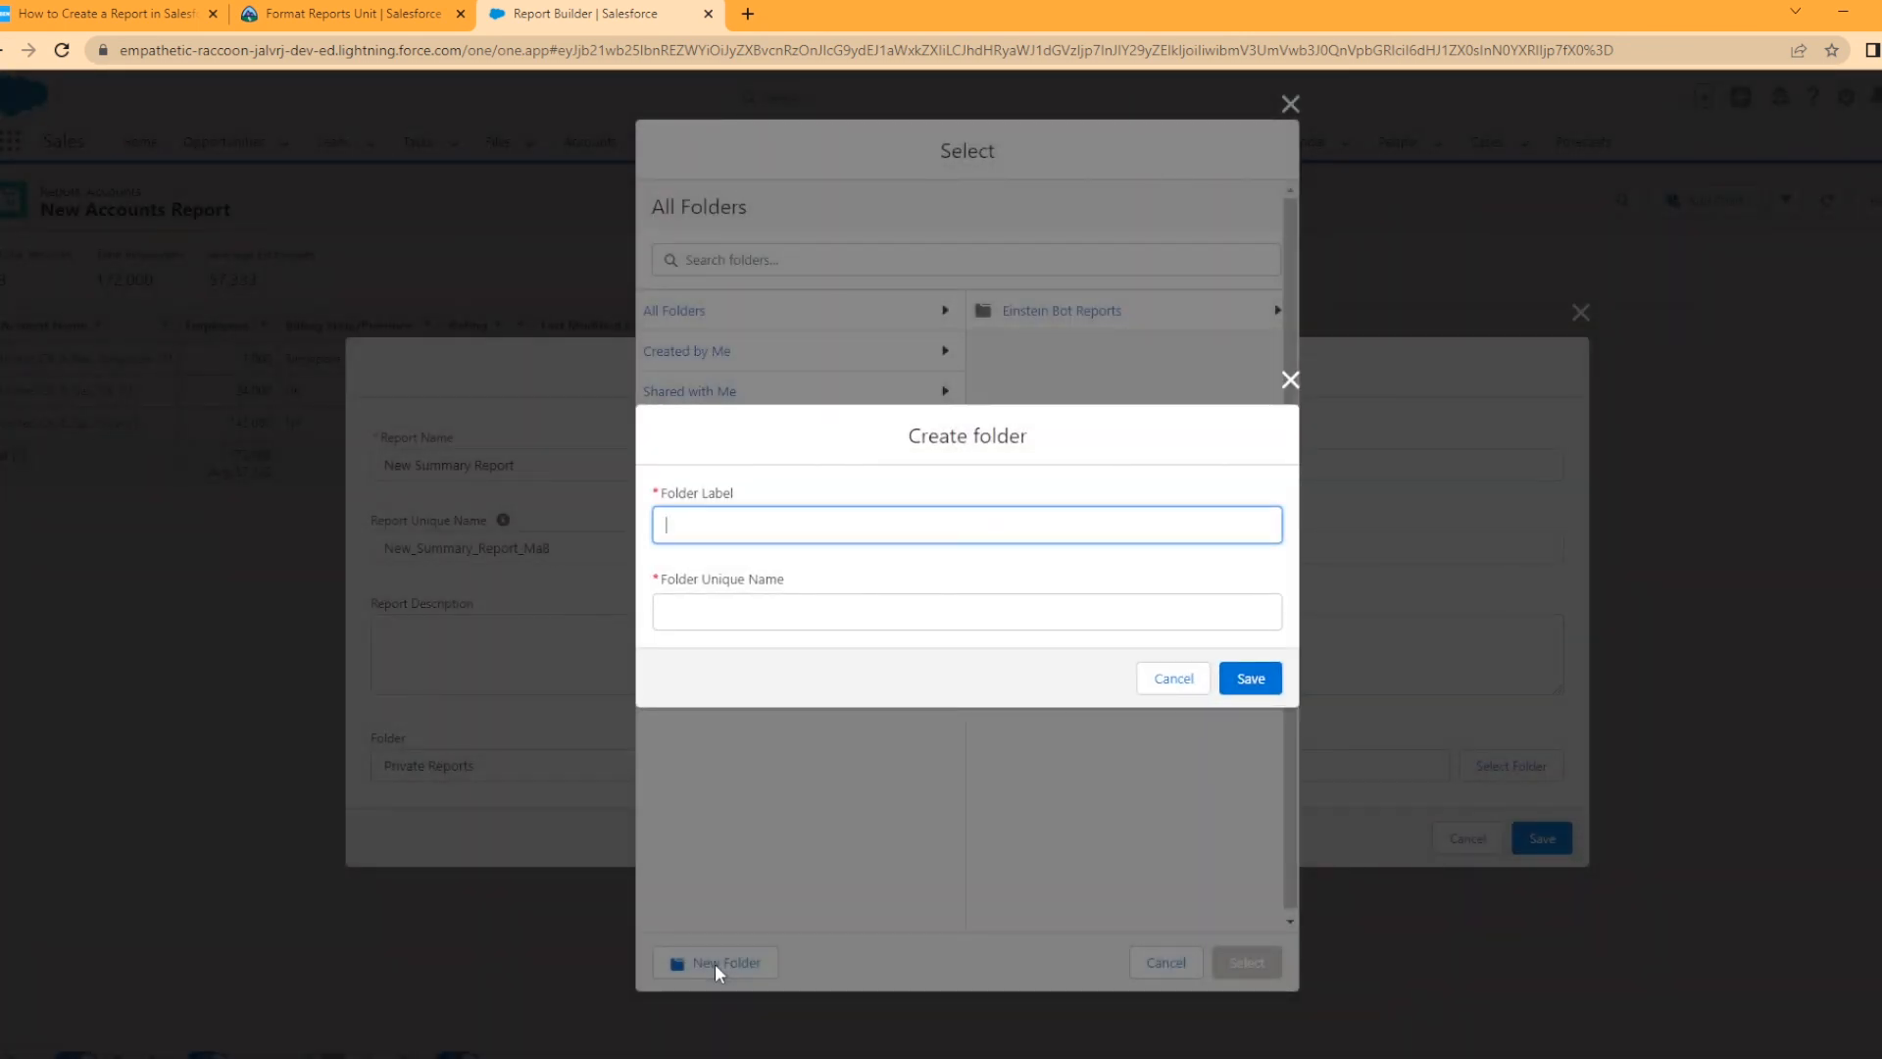
text(Training Reports)
click(1086, 487)
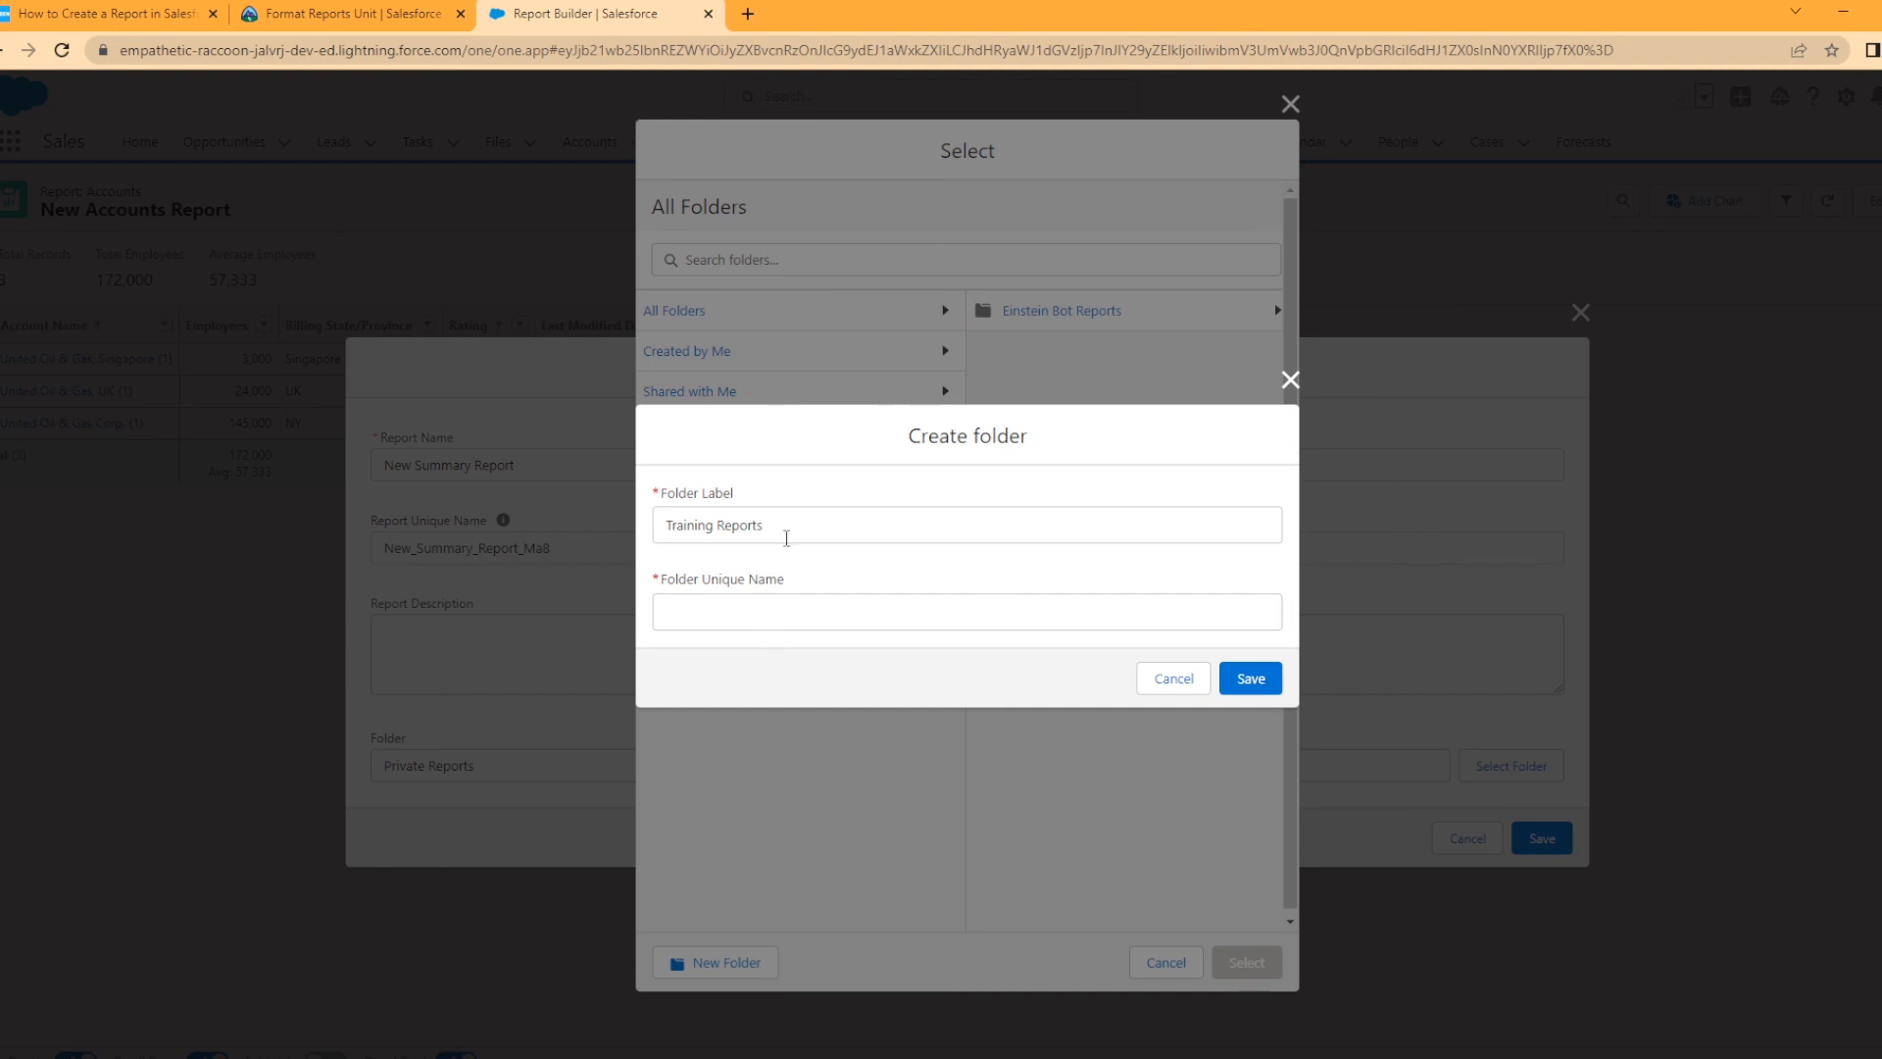
drag(767, 526, 630, 530)
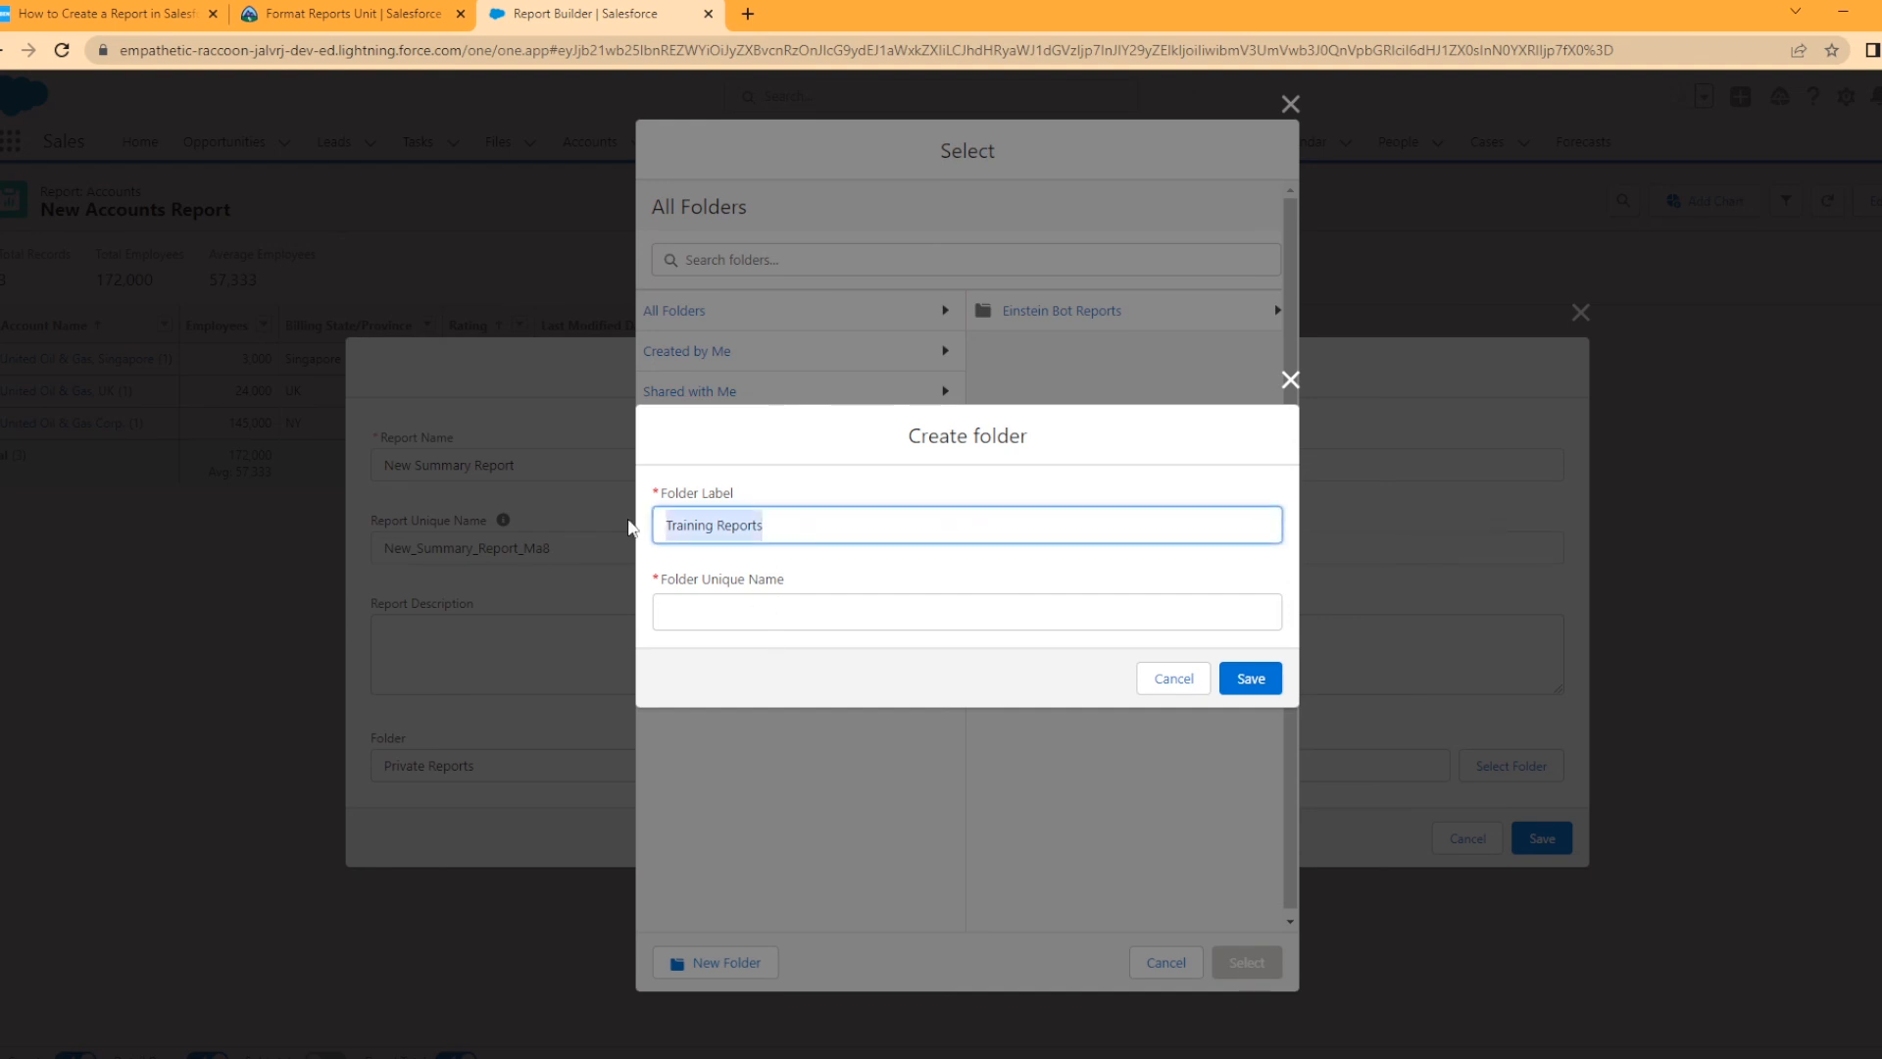
click(783, 623)
click(1246, 677)
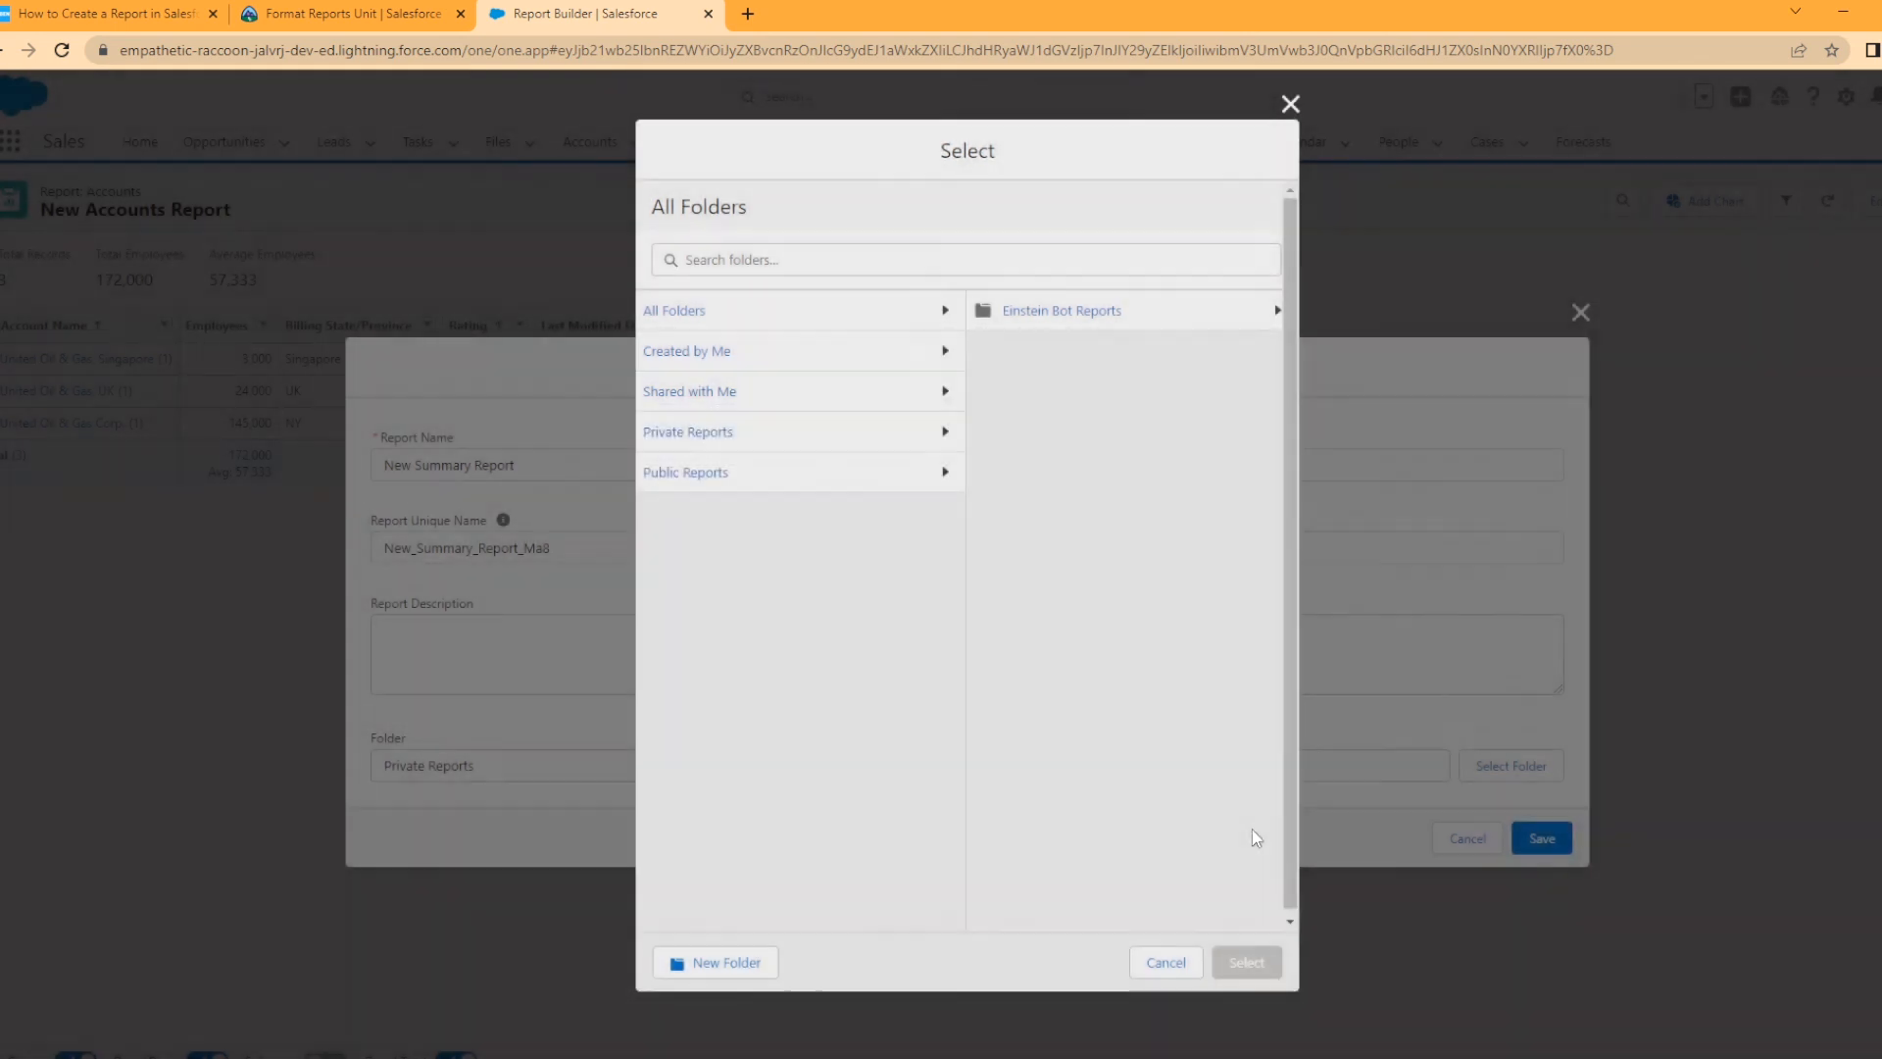
Choose the Training Reports folder as the report's location and save the report
click(790, 359)
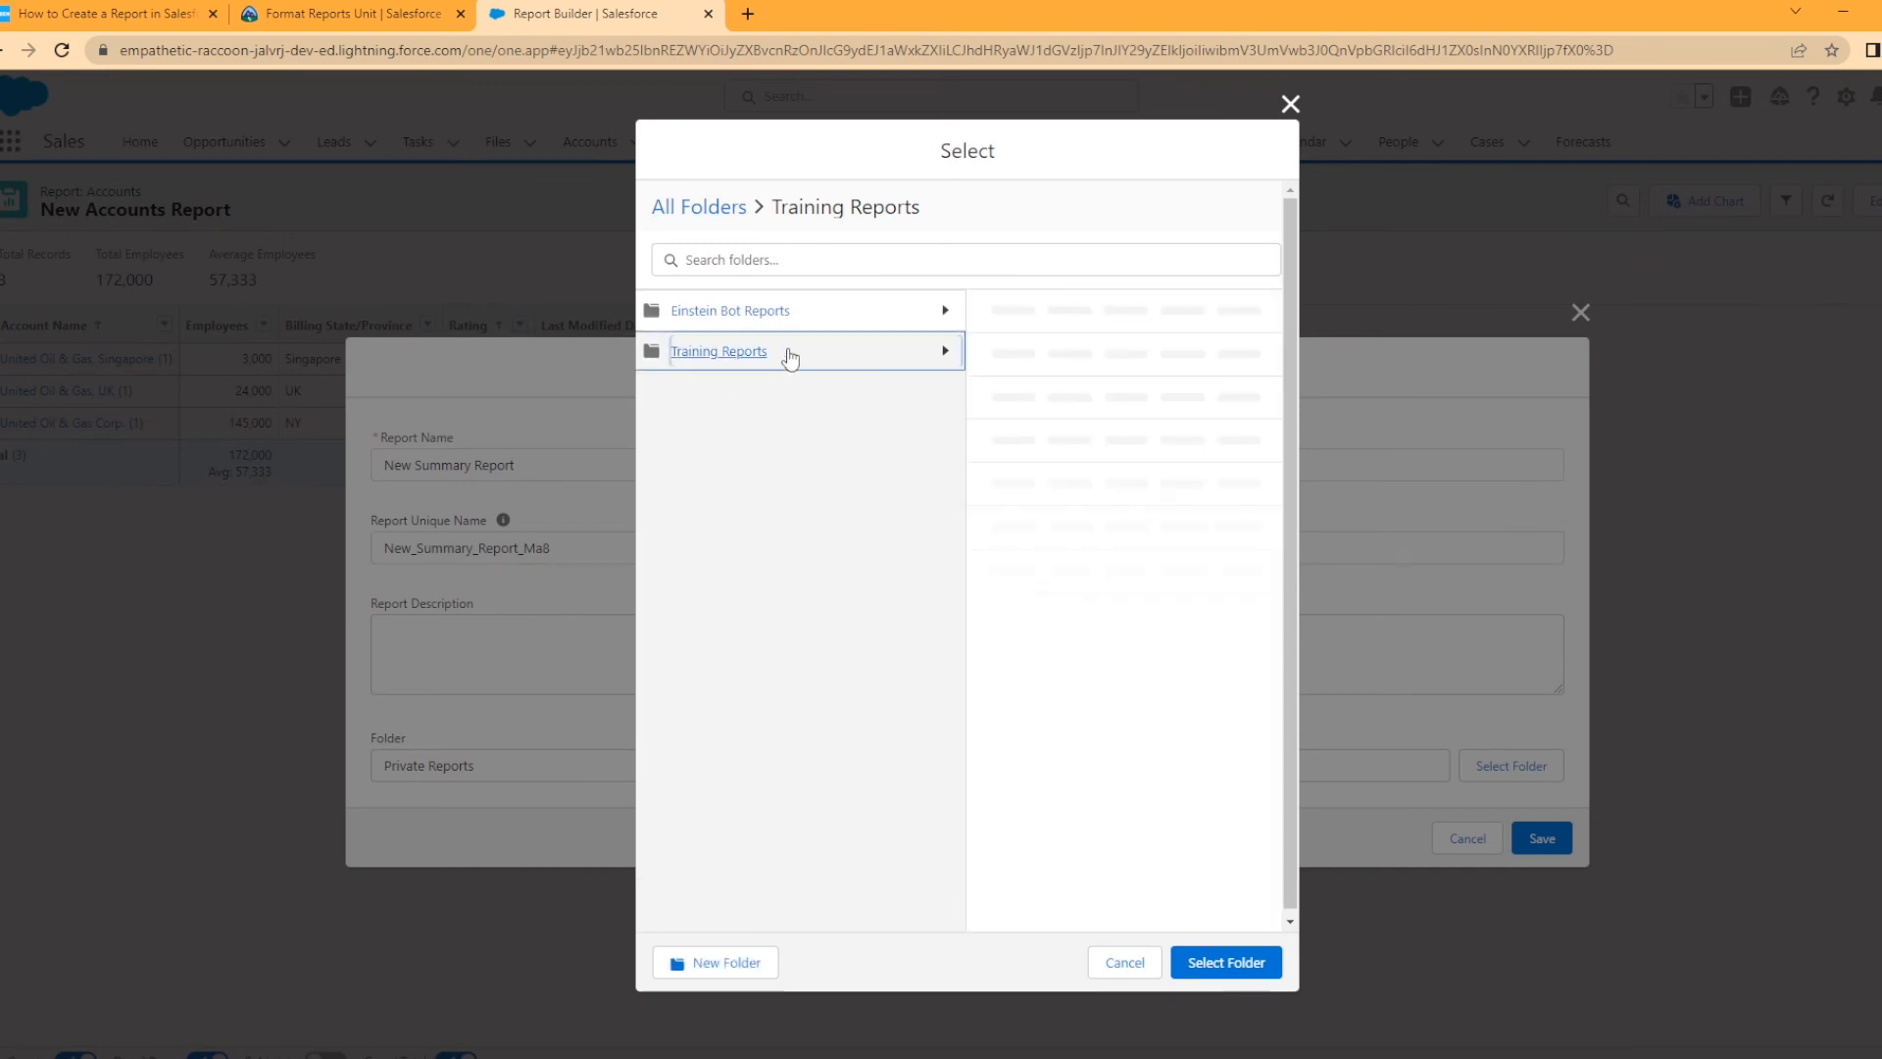
click(1228, 964)
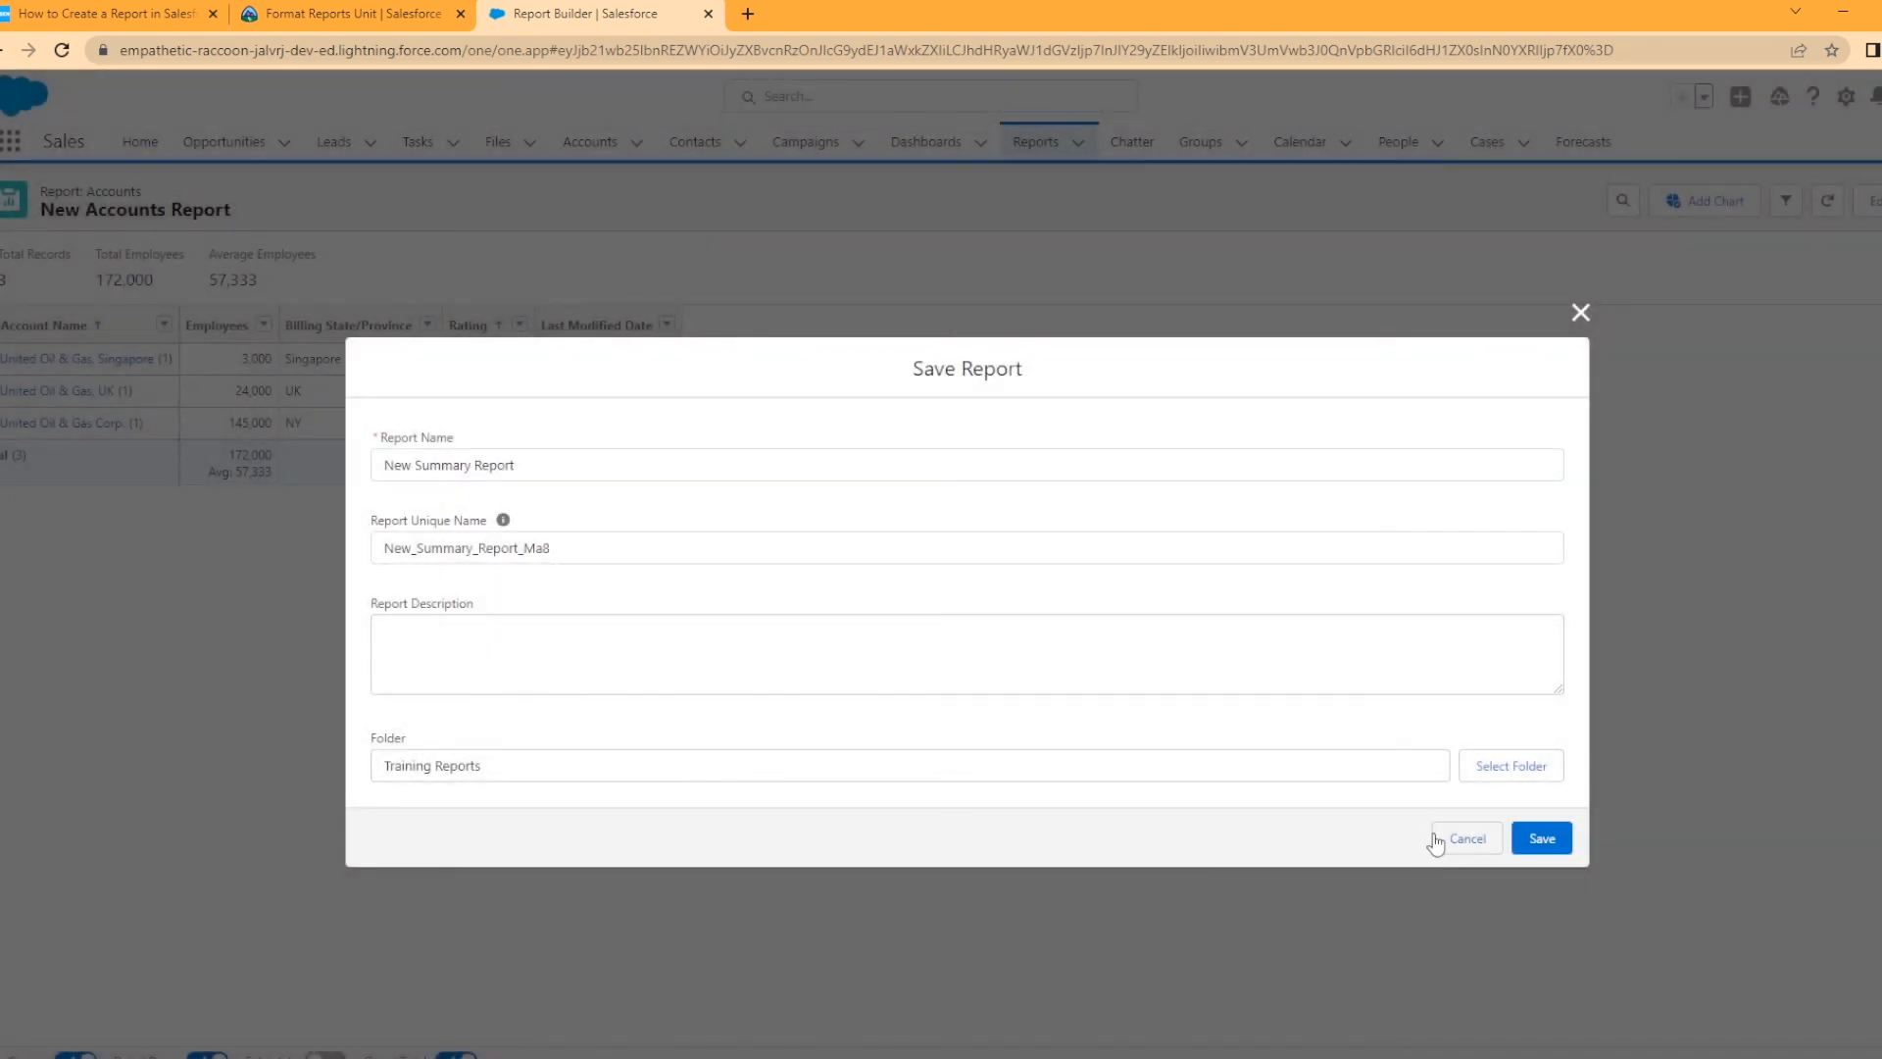
click(1542, 838)
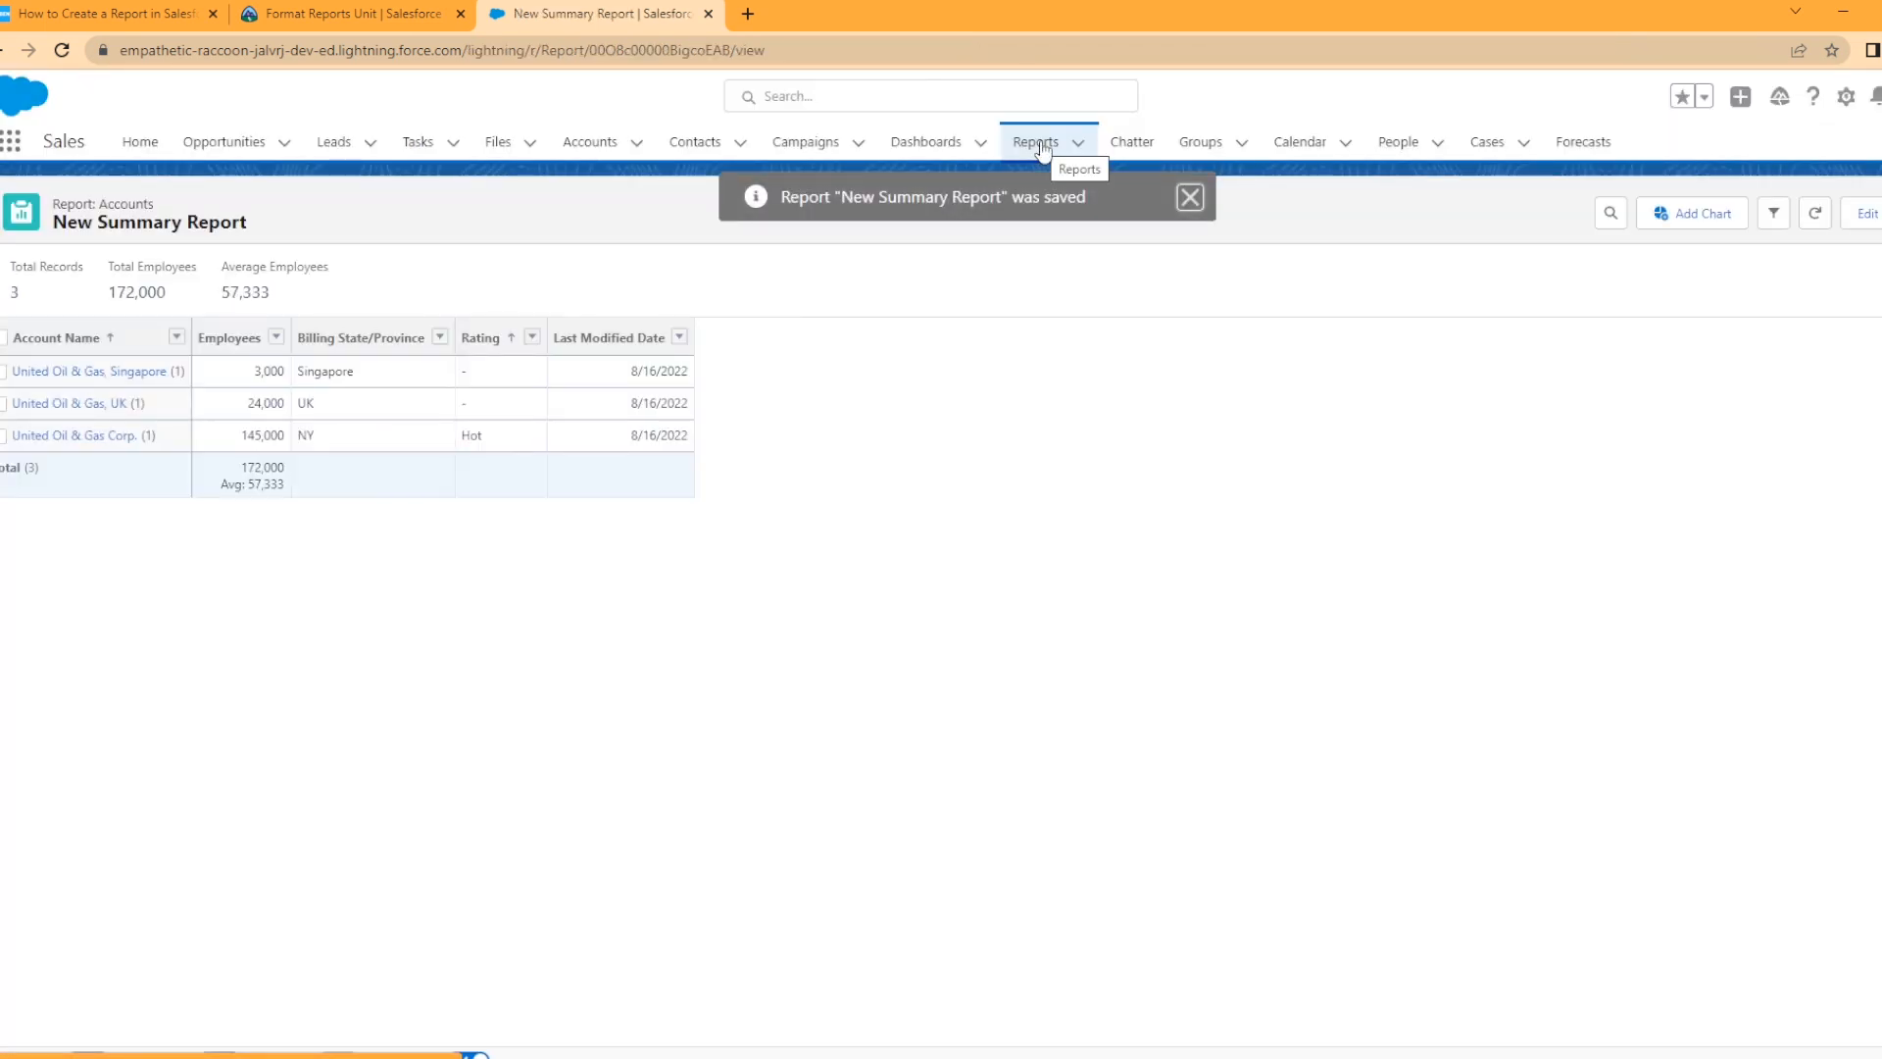
Open the Training Reports folder from the list of all report folders to check its contents
click(1039, 143)
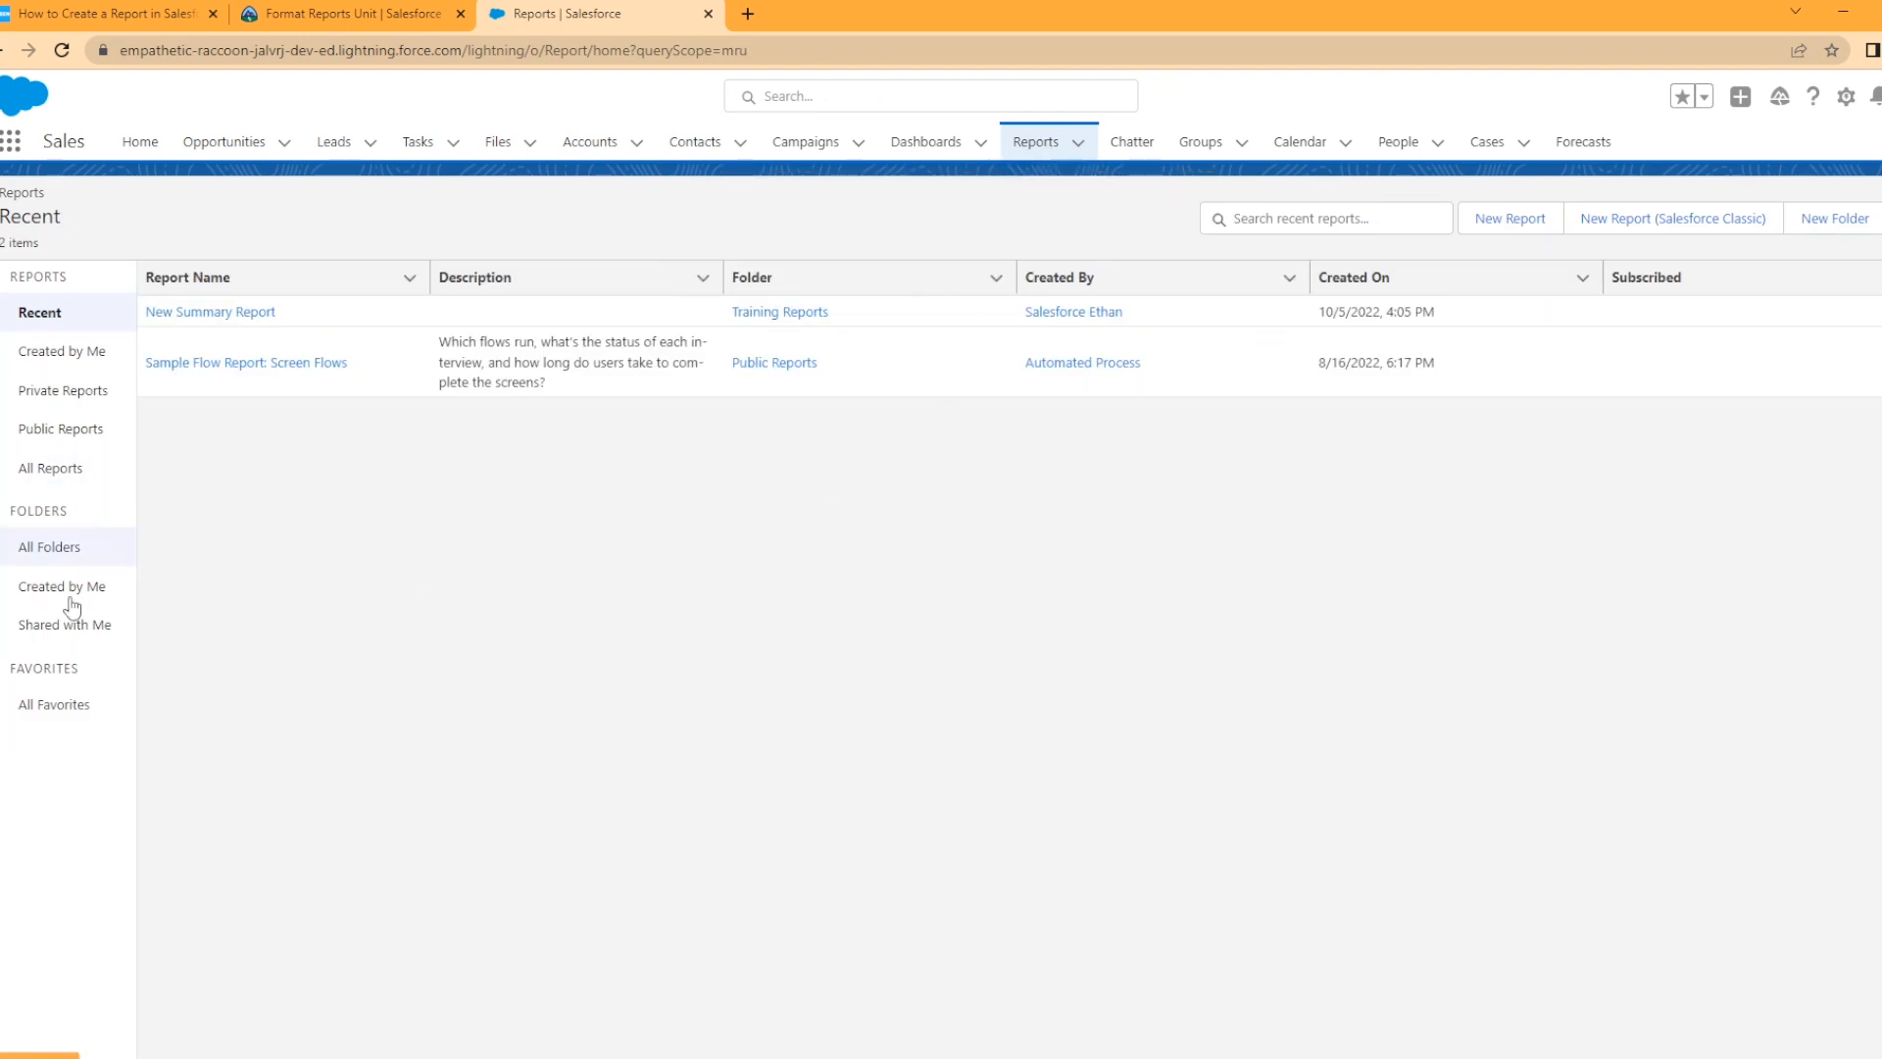
click(69, 546)
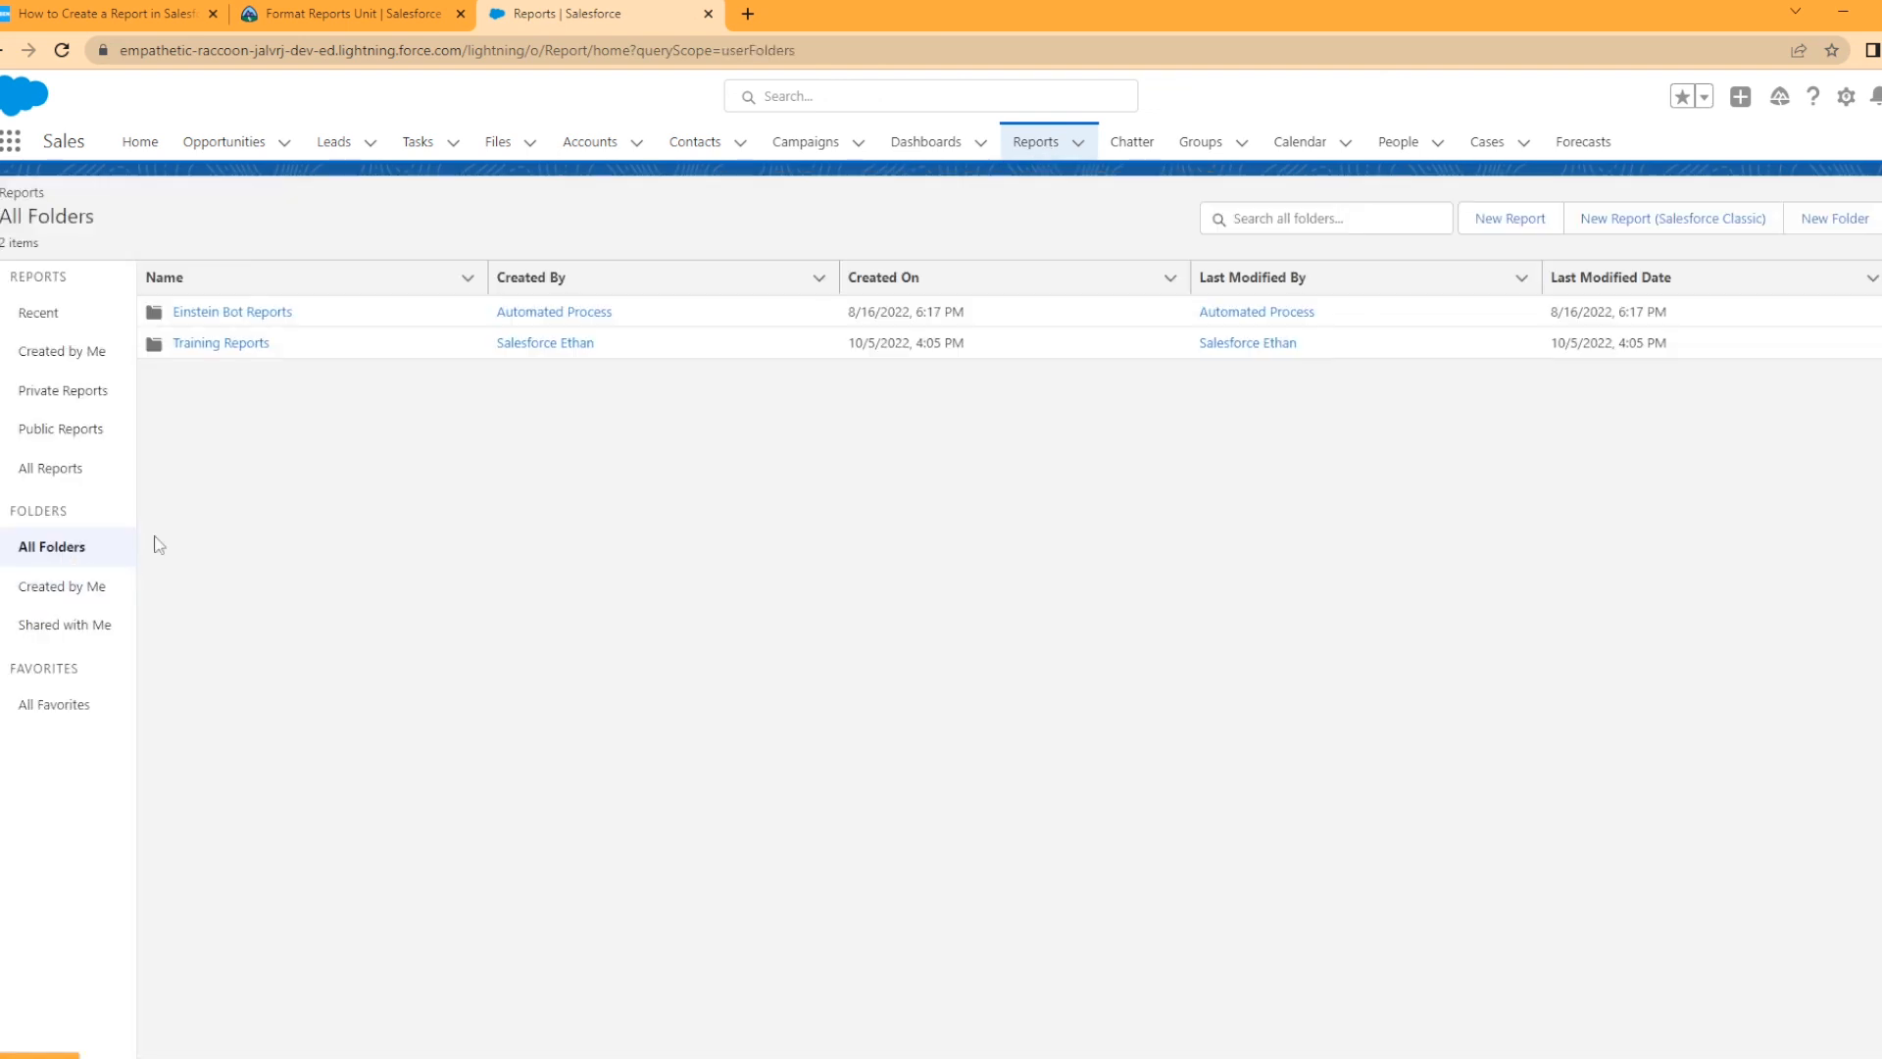
click(217, 345)
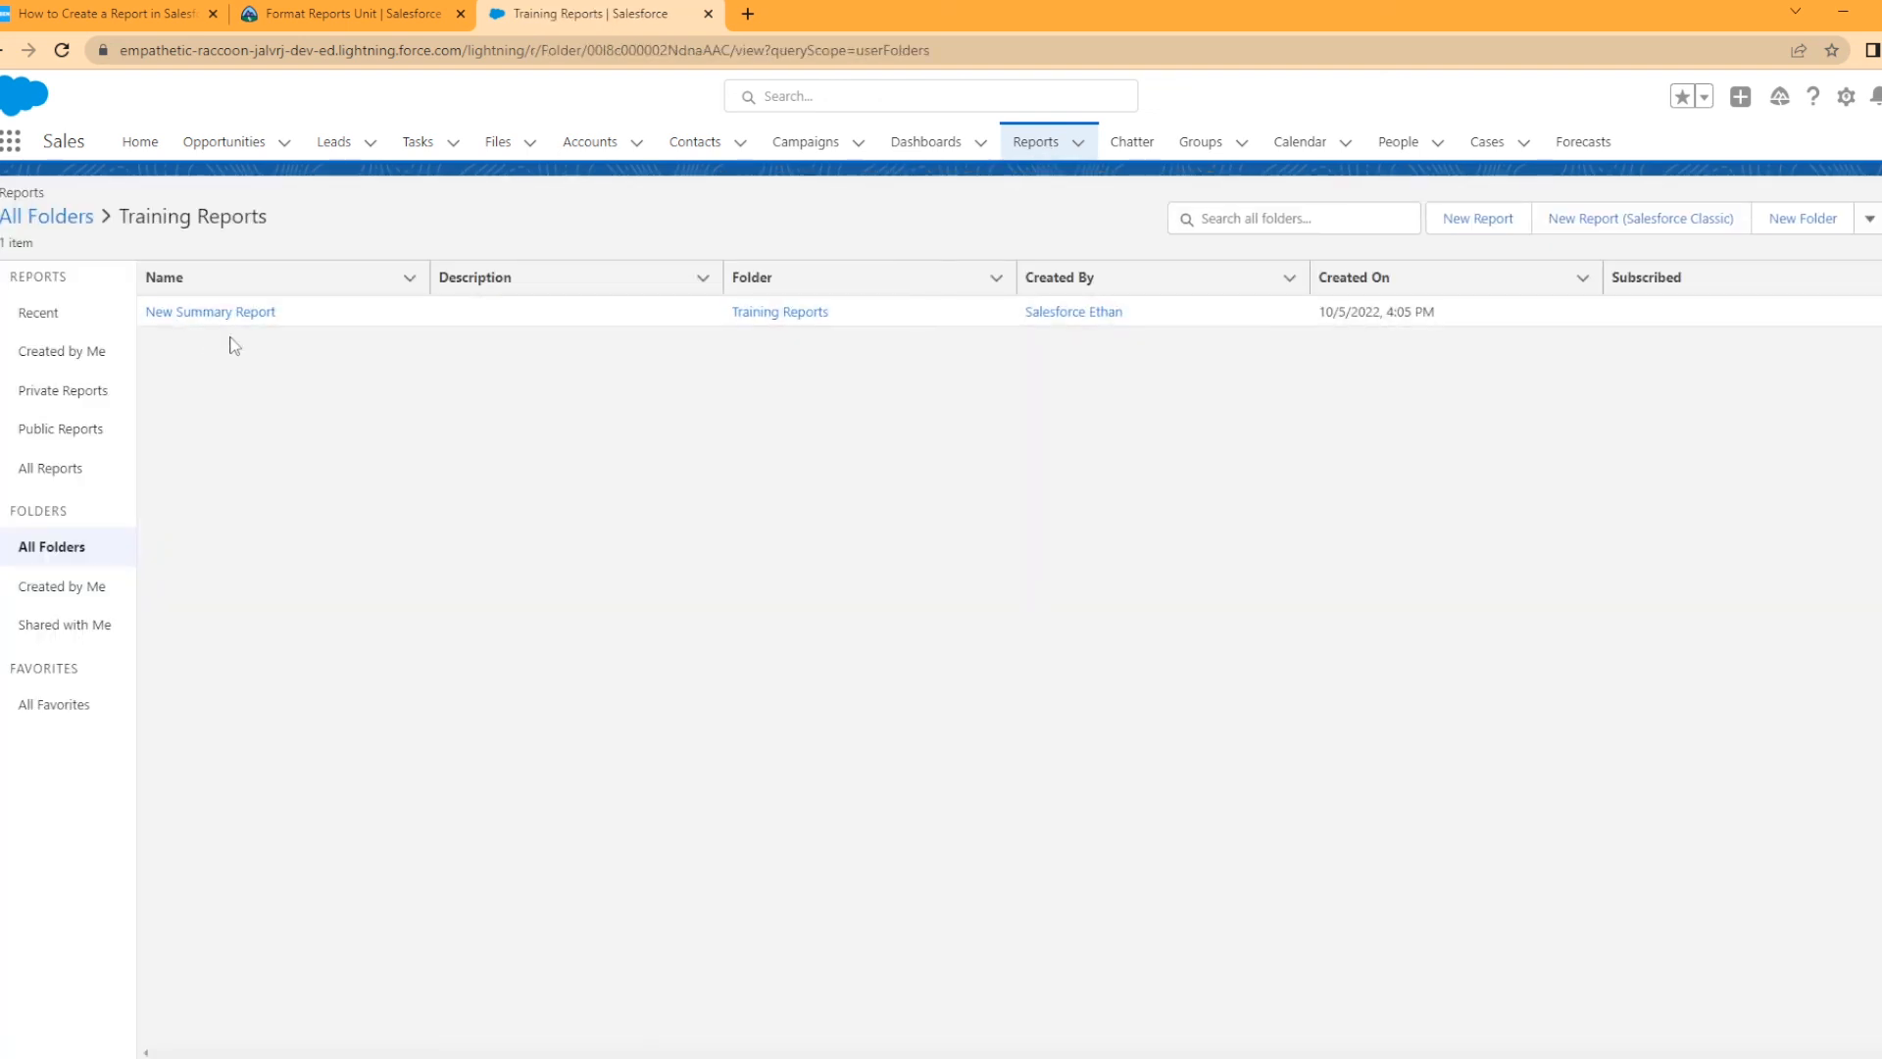